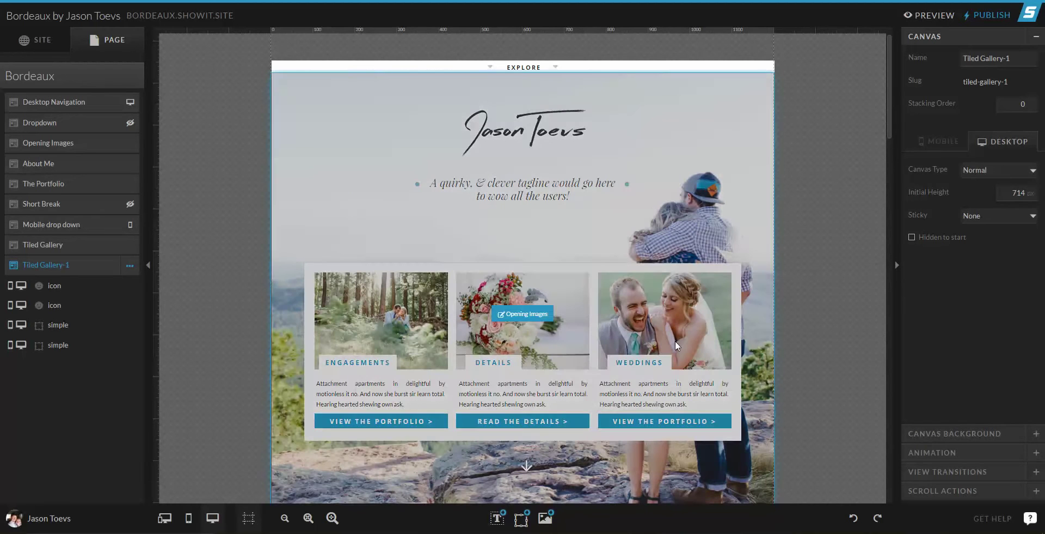
Hide the Tiled Gallery canvas on desktop while leaving it visible on mobile
{"action": "left_click", "coordinate": [675, 341]}
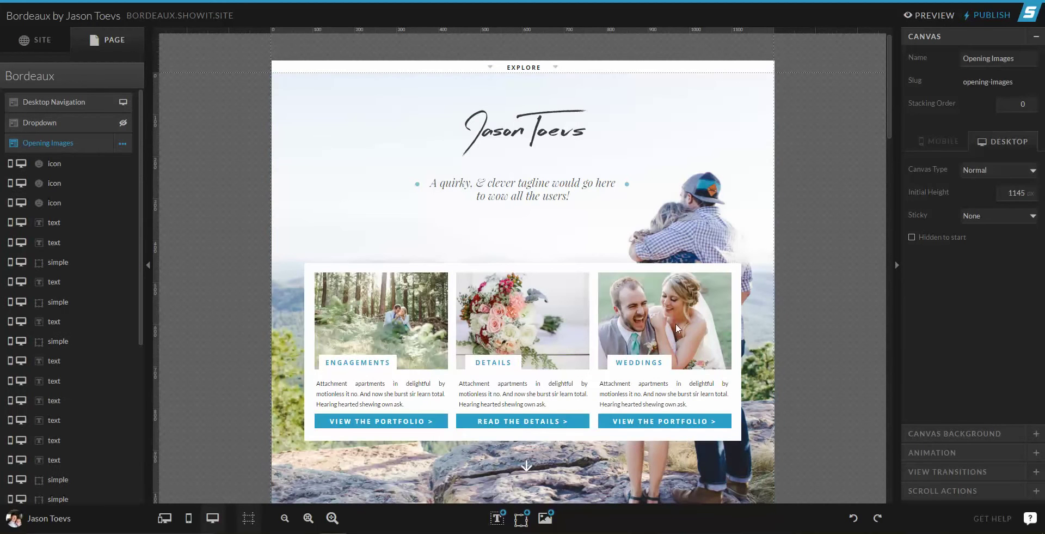
{"action": "left_click", "coordinate": [677, 326]}
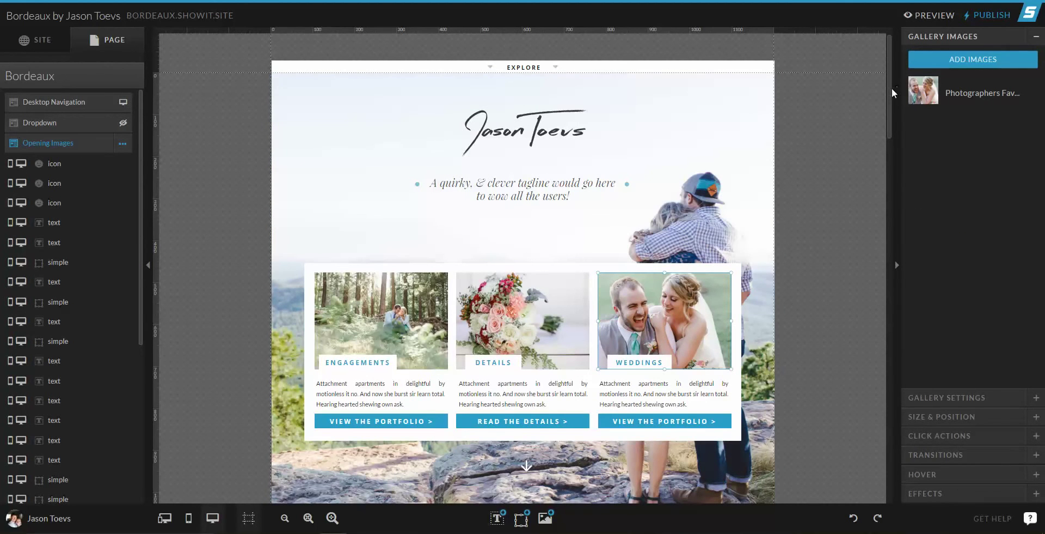
{"action": "left_click_drag", "start_coordinate": [890, 93], "coordinate": [888, 347]}
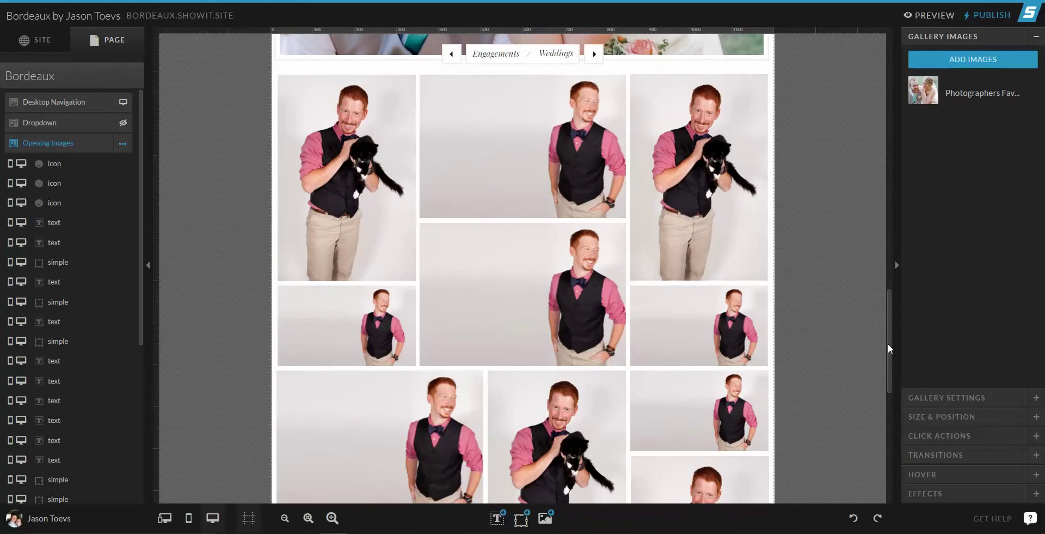
{"action": "left_click_drag", "start_coordinate": [890, 296], "coordinate": [890, 298]}
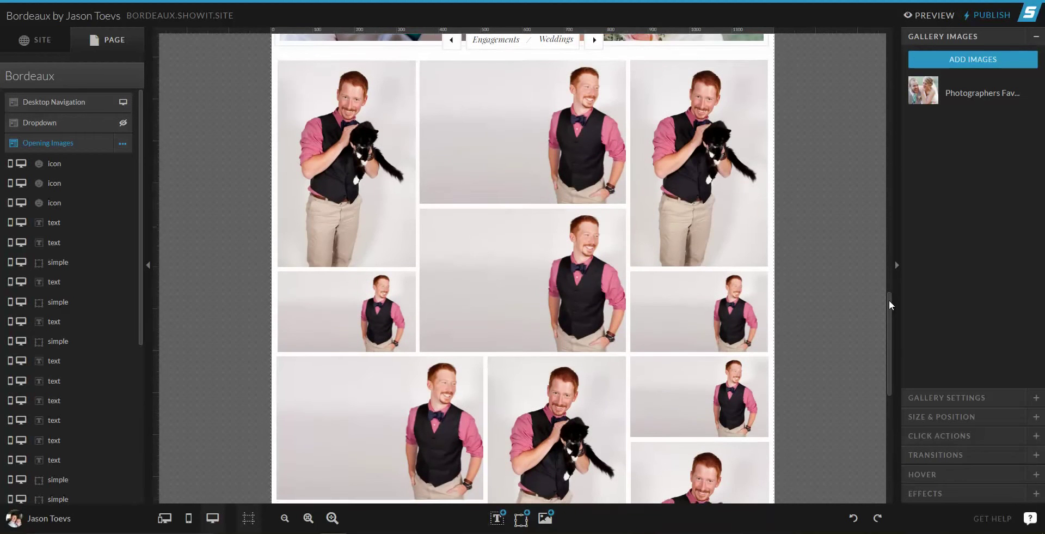
{"action": "mouse_move", "coordinate": [890, 299]}
{"action": "left_mouse_down"}
{"action": "mouse_move", "coordinate": [883, 353]}
{"action": "mouse_move", "coordinate": [877, 286]}
{"action": "left_mouse_up"}
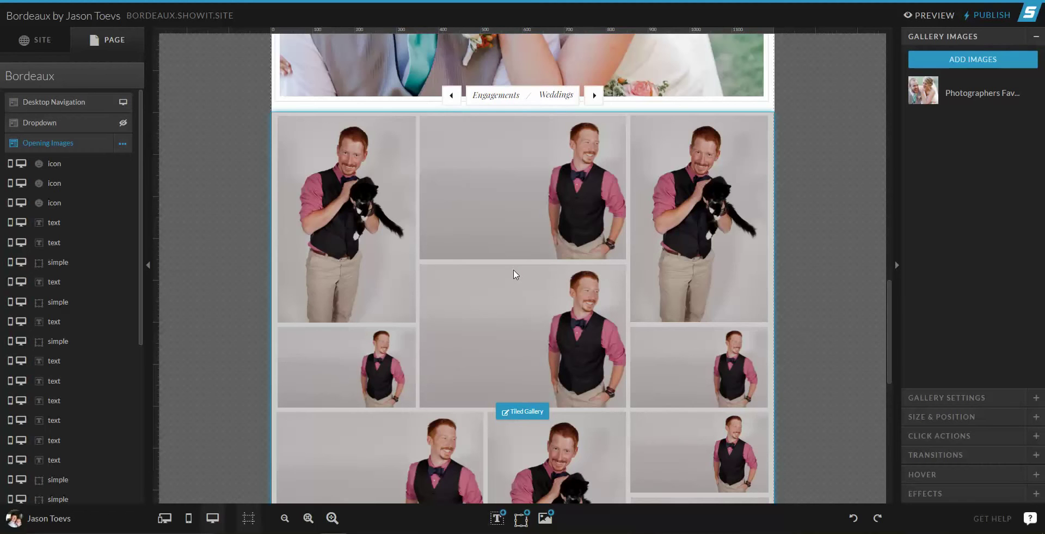
{"action": "left_click", "coordinate": [516, 274]}
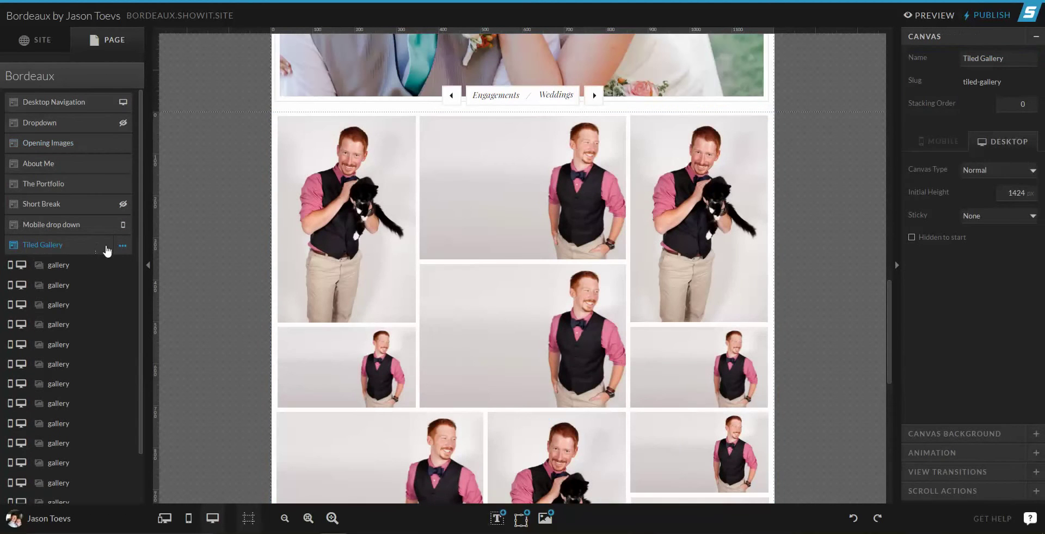
{"action": "left_click", "coordinate": [122, 248]}
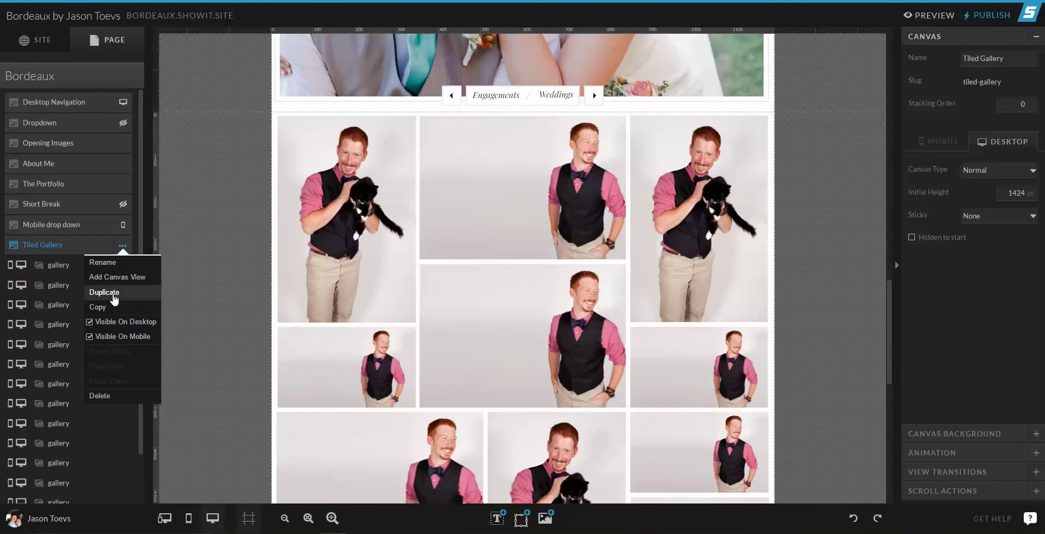
{"action": "left_click", "coordinate": [109, 324]}
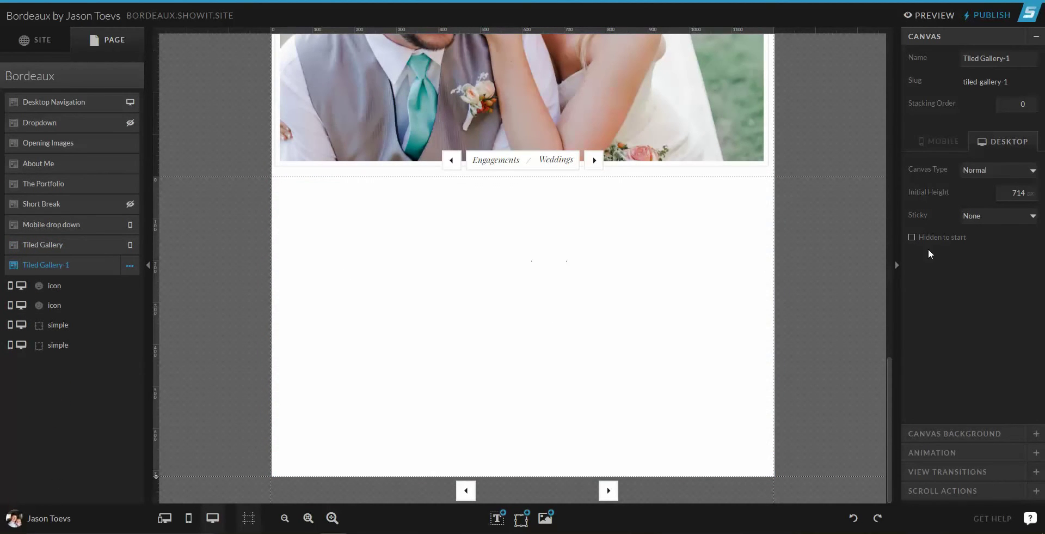
Set the initial height of the Tiled Gallery-1 canvas to 600 px
{"action": "double_click", "coordinate": [1013, 199]}
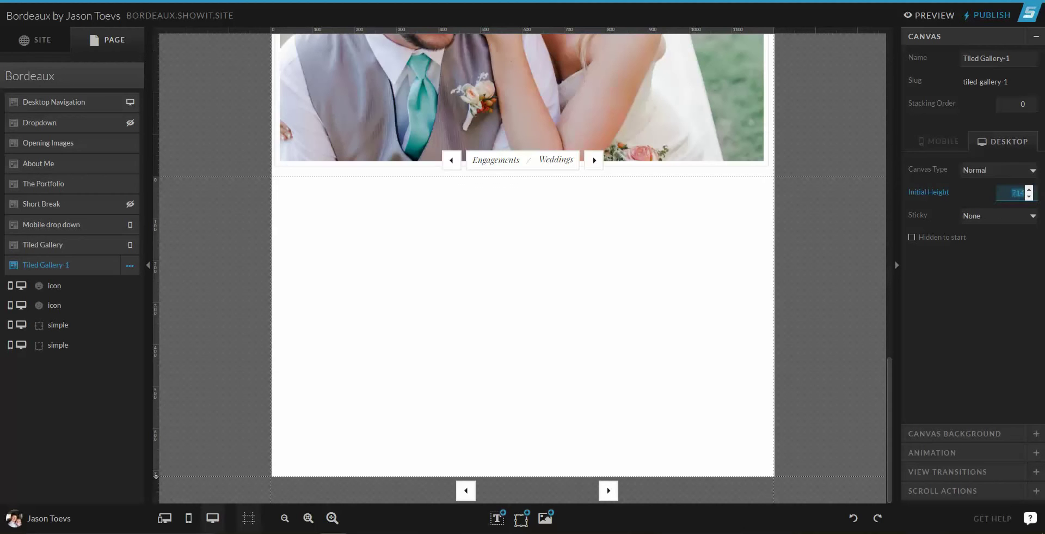
{"action": "type", "text": "600"}
{"action": "key", "text": "Return"}
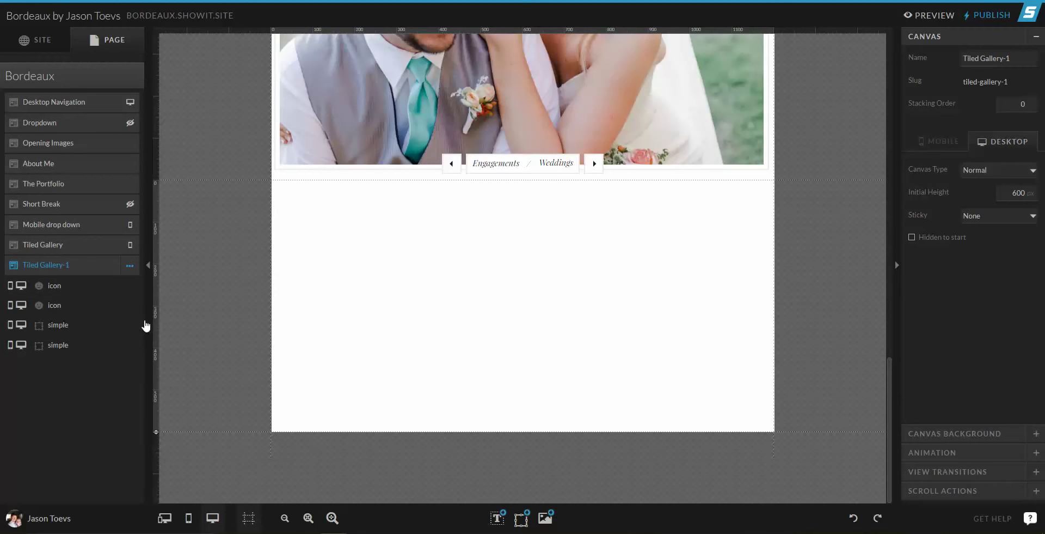
Add a gallery element to the Tiled Gallery-1 canvas and place it in the canvas's upper-left corner with a small margin
{"action": "mouse_move", "coordinate": [520, 520]}
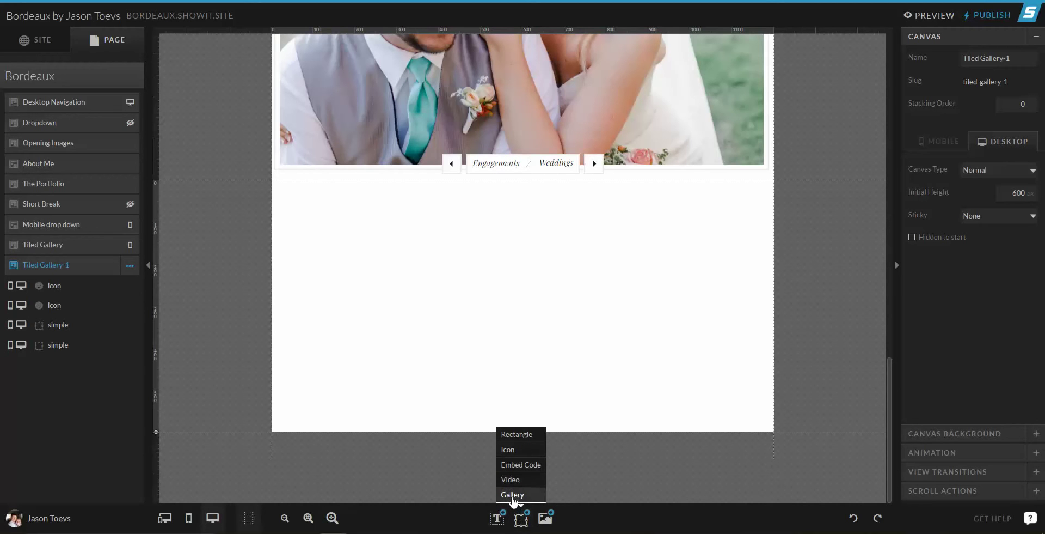
{"action": "left_click", "coordinate": [513, 495]}
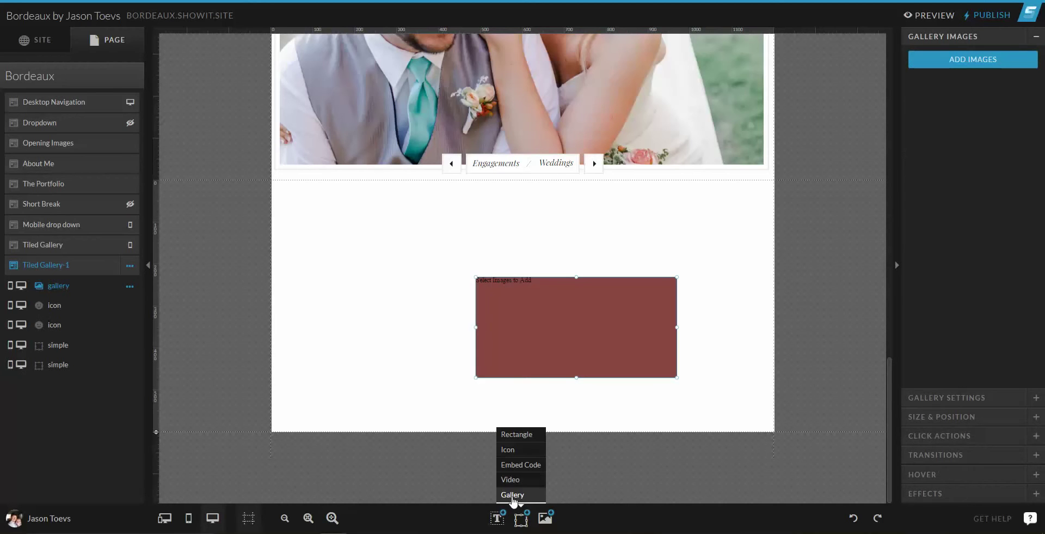
{"action": "left_click_drag", "start_coordinate": [566, 329], "coordinate": [376, 236]}
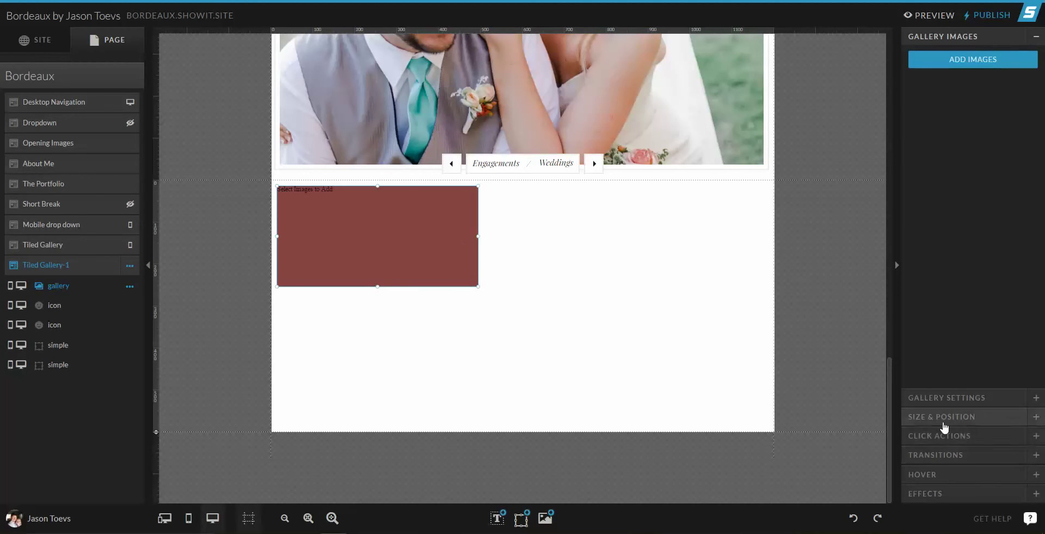
Set the gallery's size to 400 px wide and 600 px high
{"action": "left_click", "coordinate": [943, 419]}
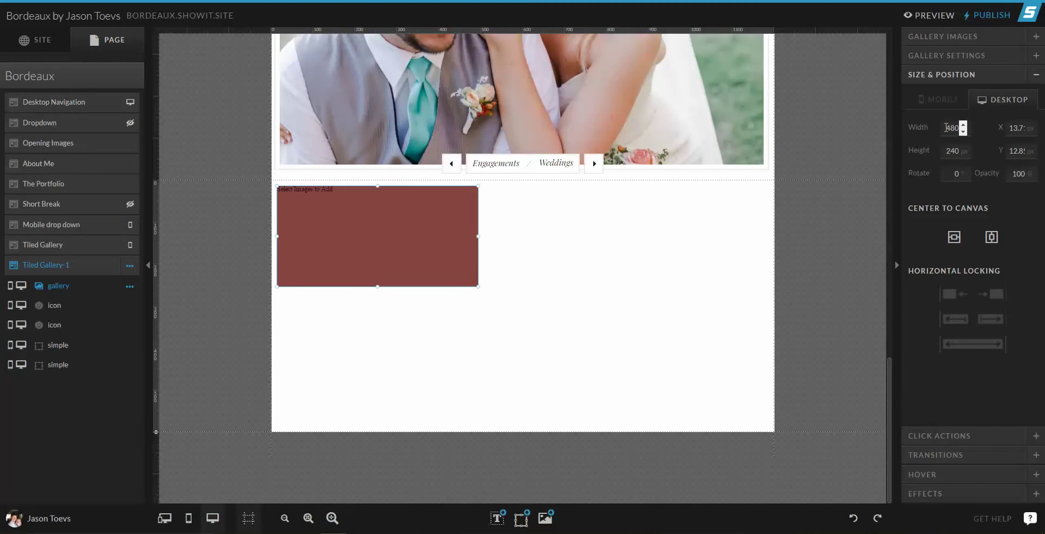
{"action": "double_click", "coordinate": [948, 128]}
{"action": "type", "text": "400"}
{"action": "key", "text": "Tab"}
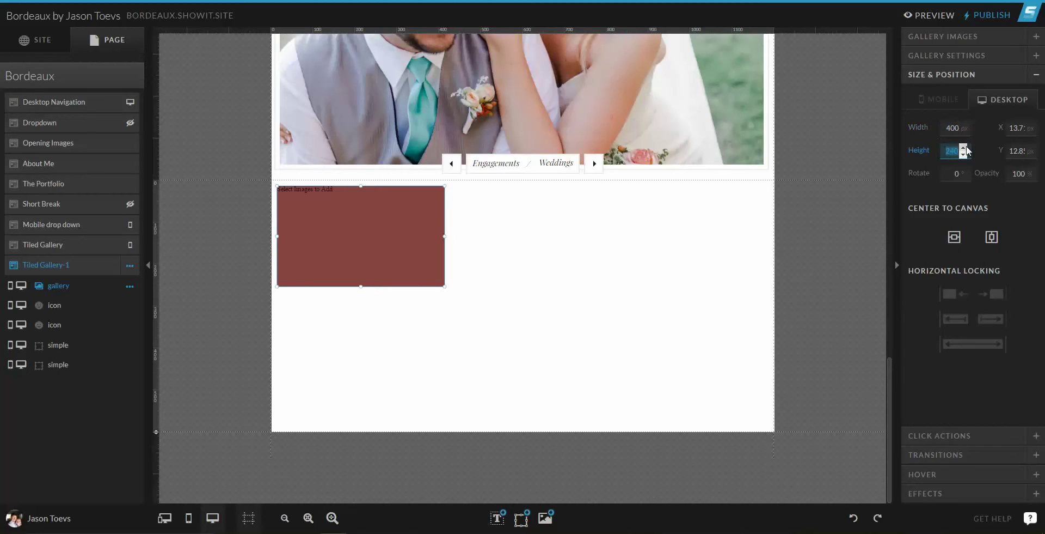
{"action": "type", "text": "600"}
{"action": "left_click", "coordinate": [394, 245]}
{"action": "left_click", "coordinate": [810, 252]}
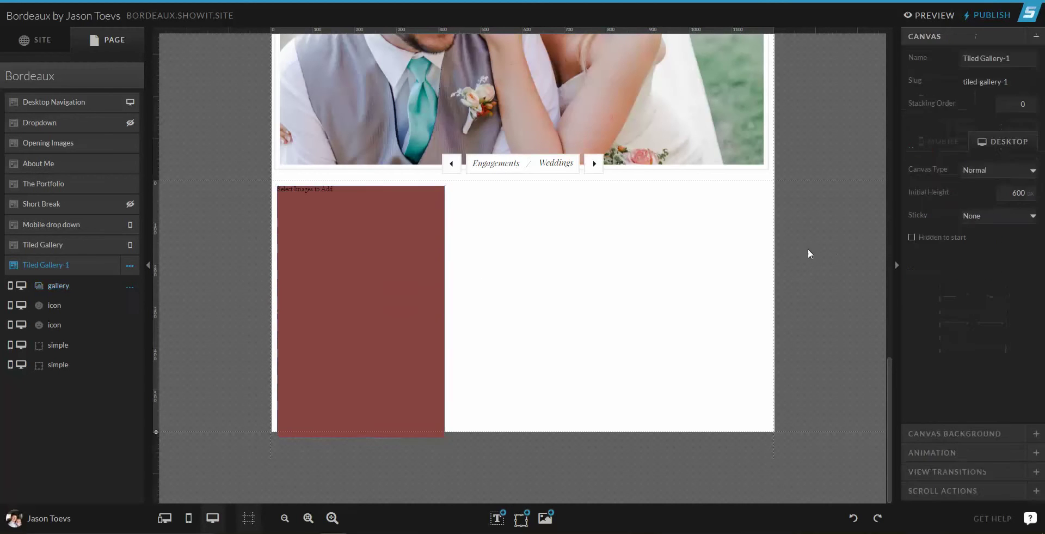
Scale the gallery down to about 374 by 571 px so it fits inside the canvas with an even margin
{"action": "left_click", "coordinate": [361, 282]}
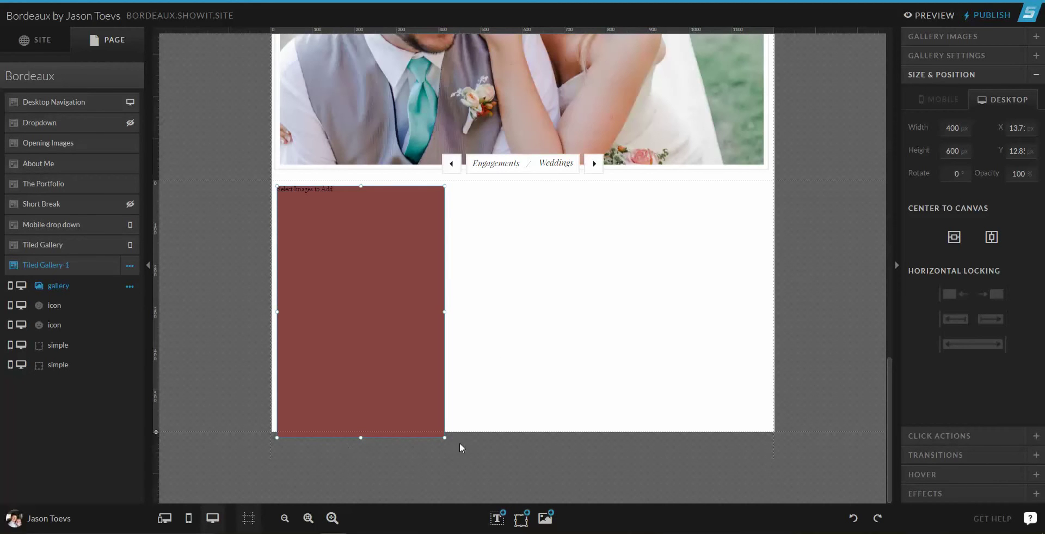
{"action": "mouse_move", "coordinate": [445, 437]}
{"action": "left_mouse_down"}
{"action": "mouse_move", "coordinate": [418, 411]}
{"action": "mouse_move", "coordinate": [434, 427]}
{"action": "left_mouse_up"}
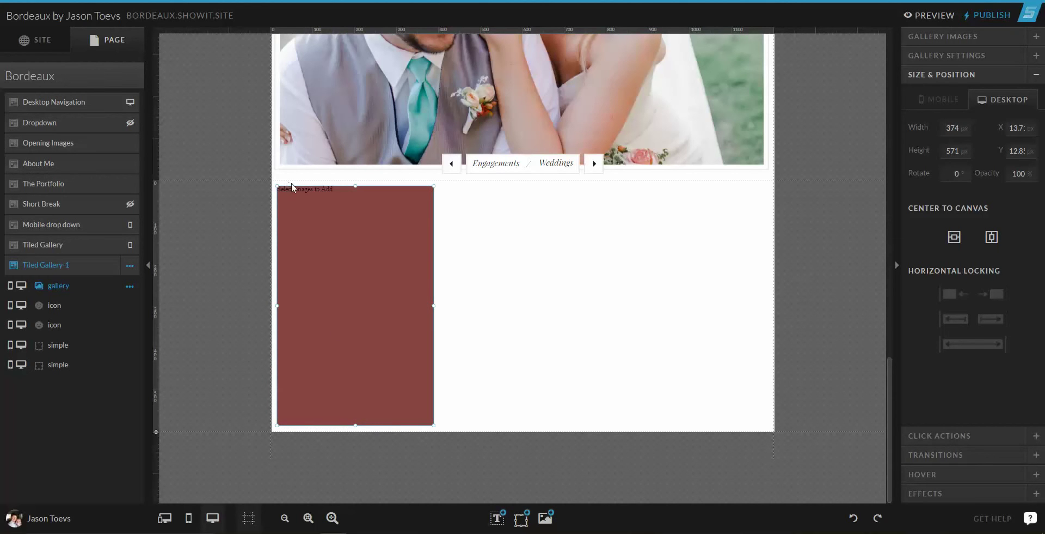
{"action": "left_click", "coordinate": [306, 454]}
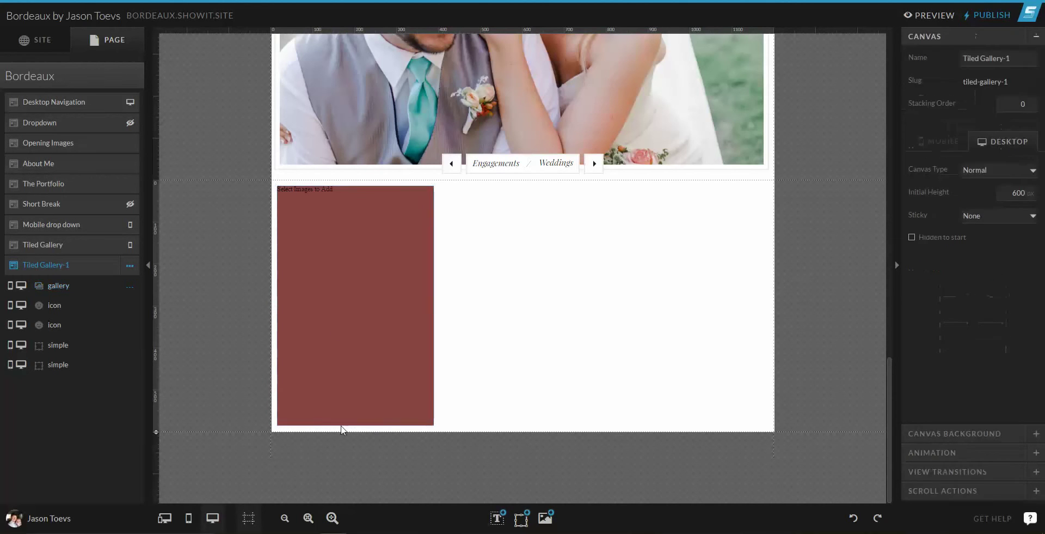
{"action": "left_click", "coordinate": [373, 344]}
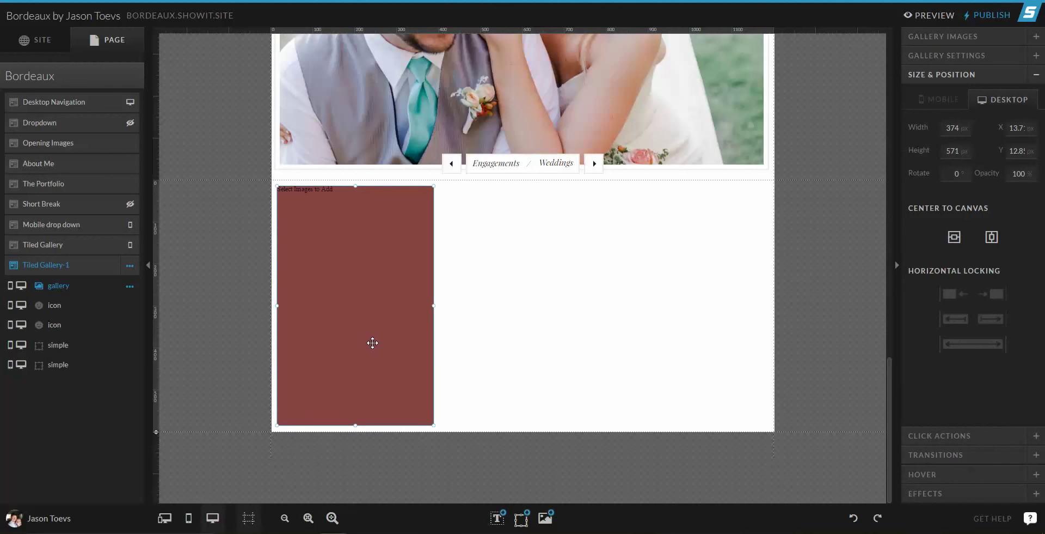
{"action": "left_click", "coordinate": [224, 242]}
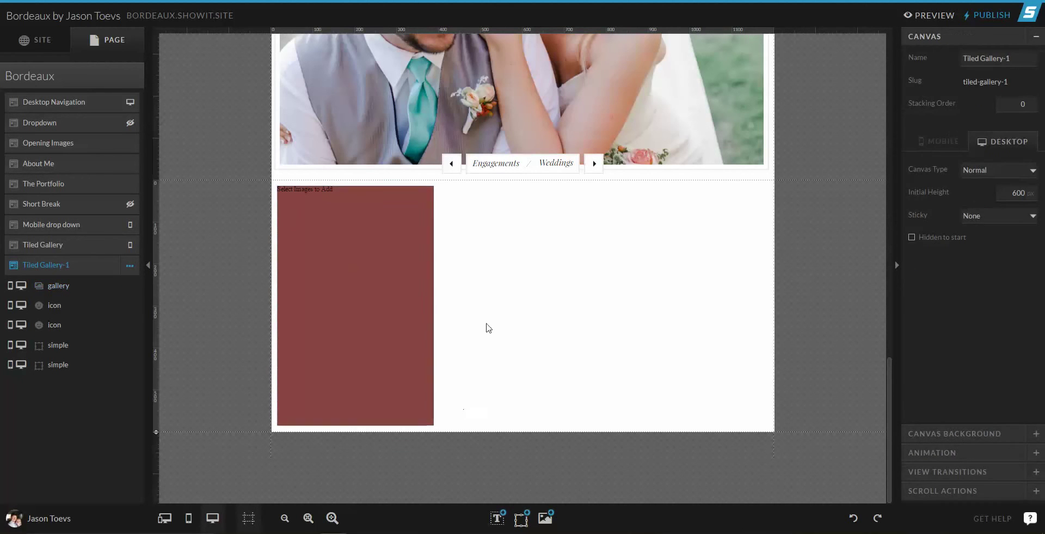
Duplicate the portrait gallery and place the copy at the canvas's right edge, at about X 814 and Y 9 px
{"action": "left_click", "coordinate": [369, 276]}
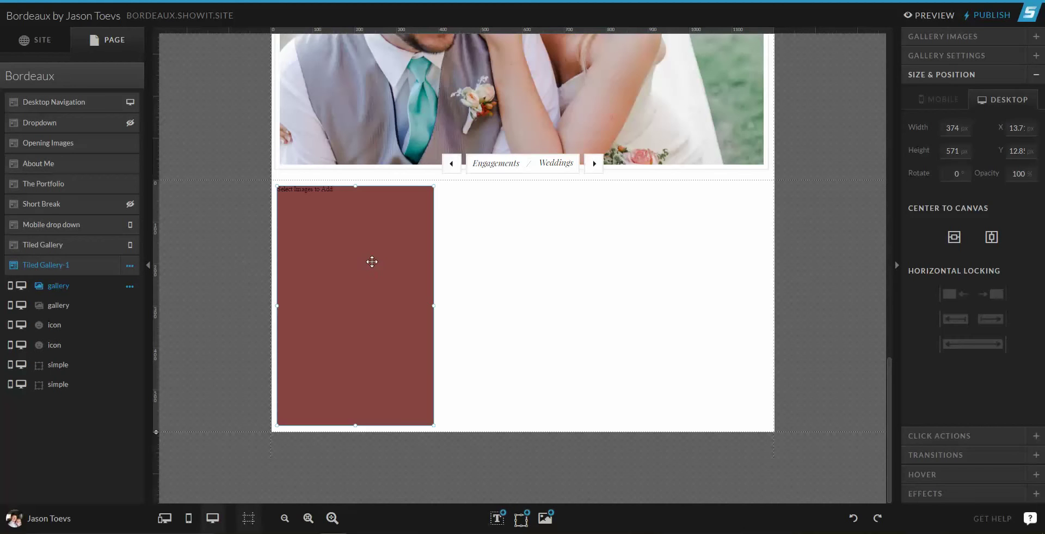
{"action": "left_click_drag", "start_coordinate": [364, 261], "coordinate": [701, 257]}
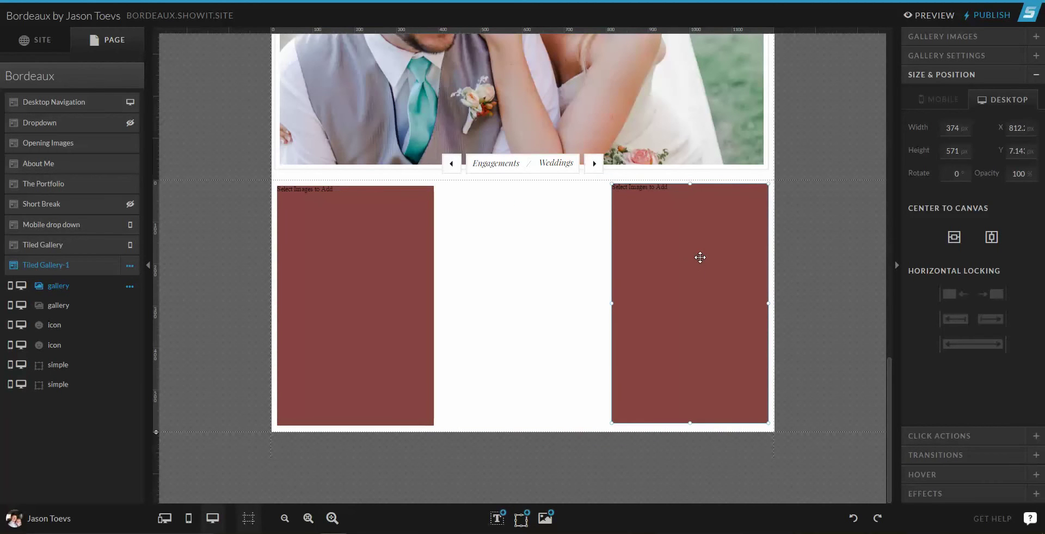
{"action": "key", "text": "Right"}
{"action": "key", "text": "Right"}
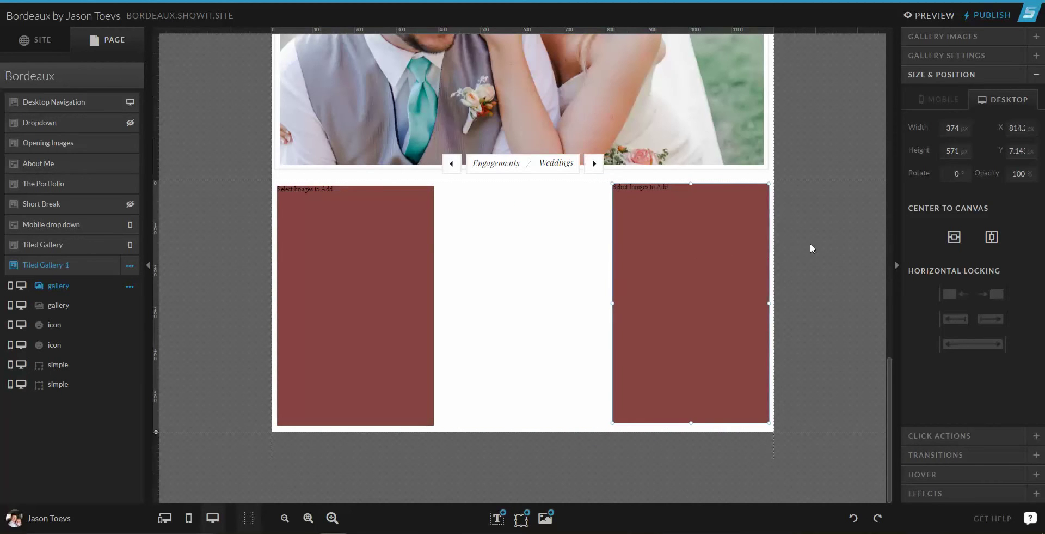
{"action": "key", "text": "Down"}
{"action": "left_click", "coordinate": [814, 245]}
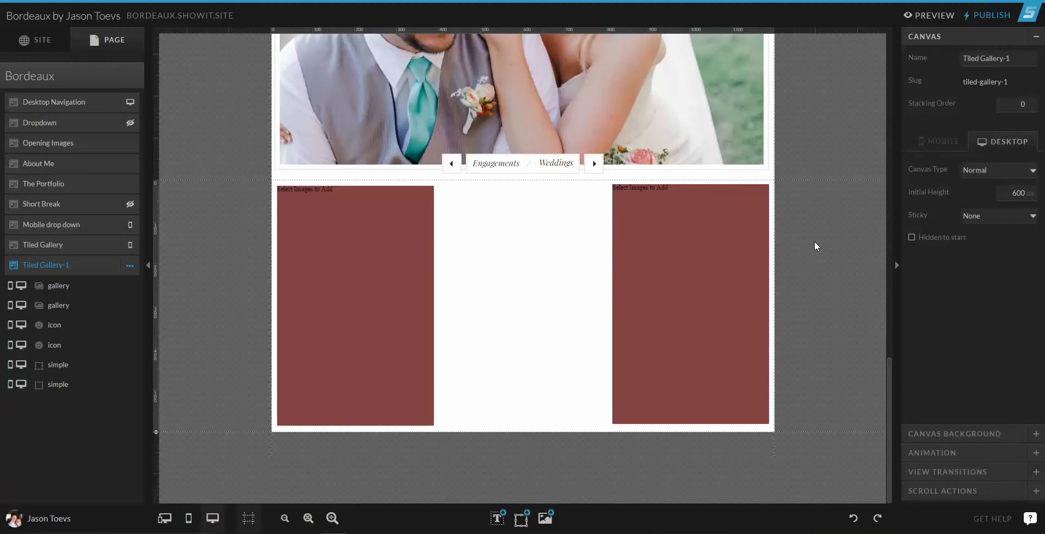
Align the two portrait galleries with each other by their vertical centers
{"action": "left_click", "coordinate": [693, 339]}
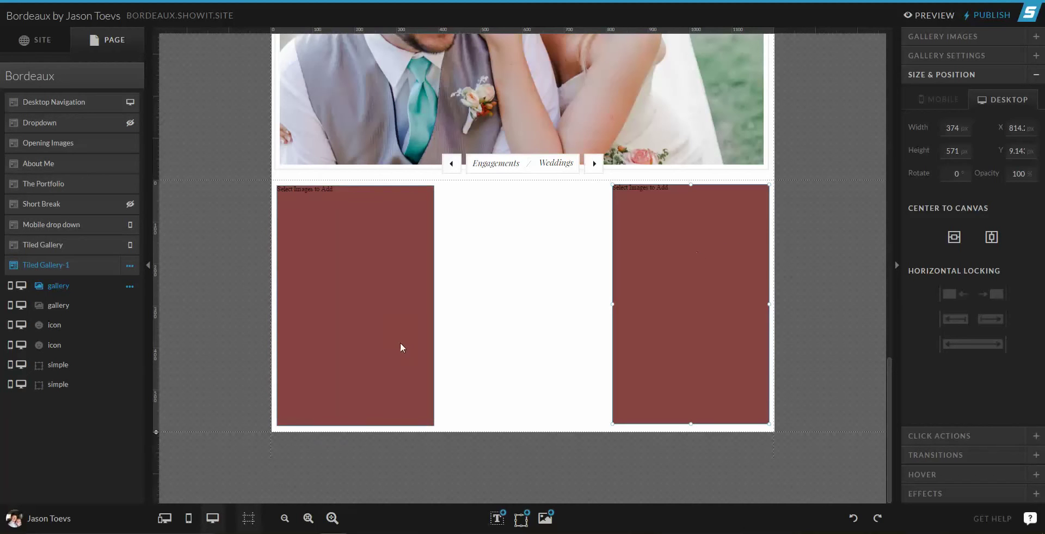
{"action": "left_click", "coordinate": [353, 284], "text": "shift"}
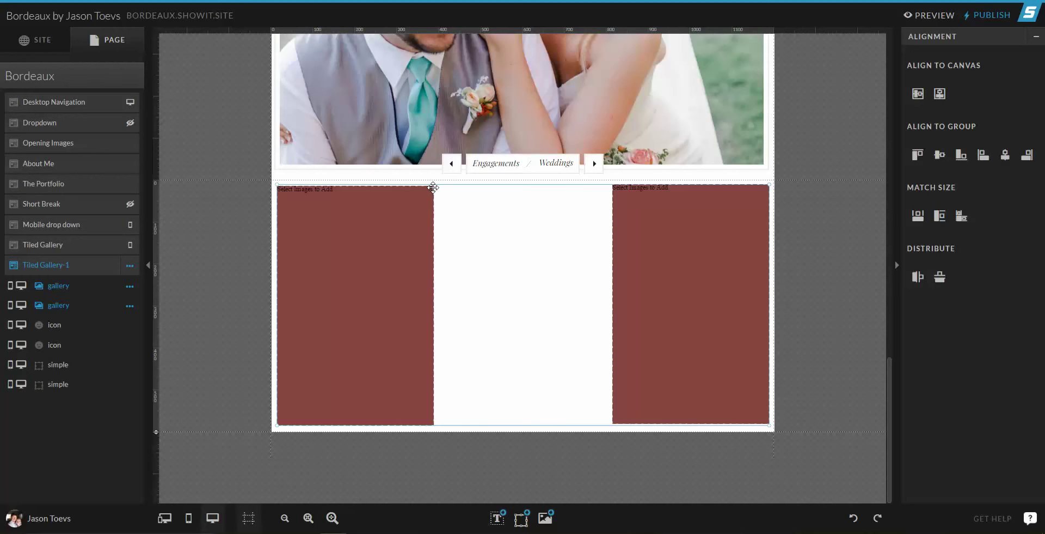
{"action": "left_click", "coordinate": [941, 156]}
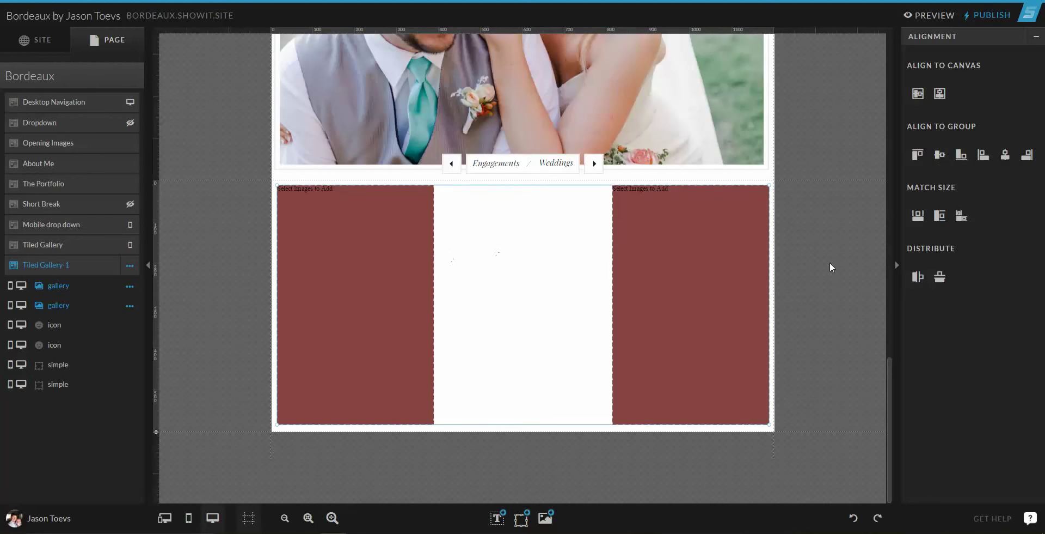
{"action": "left_click", "coordinate": [808, 254]}
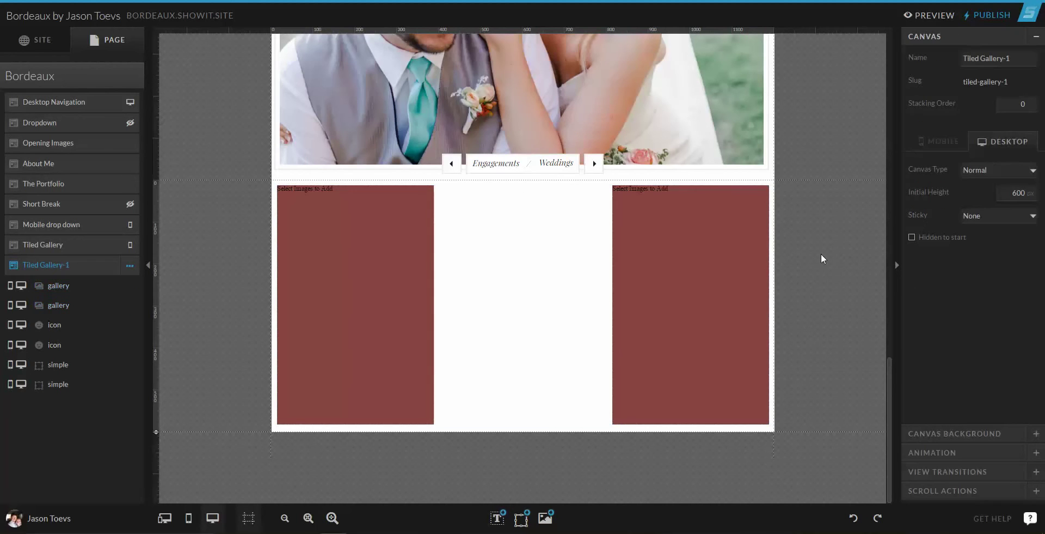
Duplicate the right-hand gallery and place the copy between the two portrait galleries, at about X 397 and Y 14 px
{"action": "left_click", "coordinate": [695, 272]}
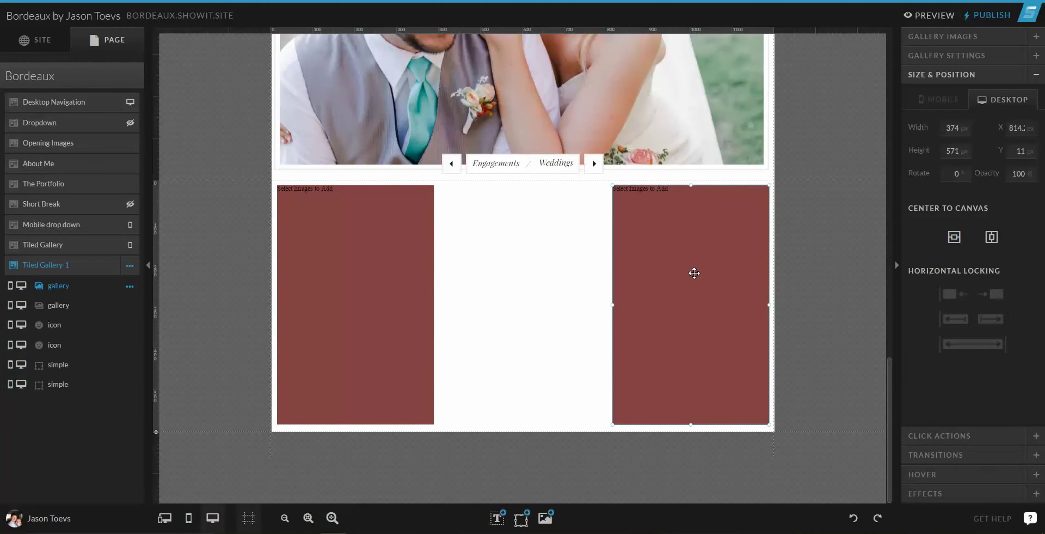
{"action": "key", "text": "ctrl+d"}
{"action": "left_click_drag", "start_coordinate": [695, 273], "coordinate": [520, 272]}
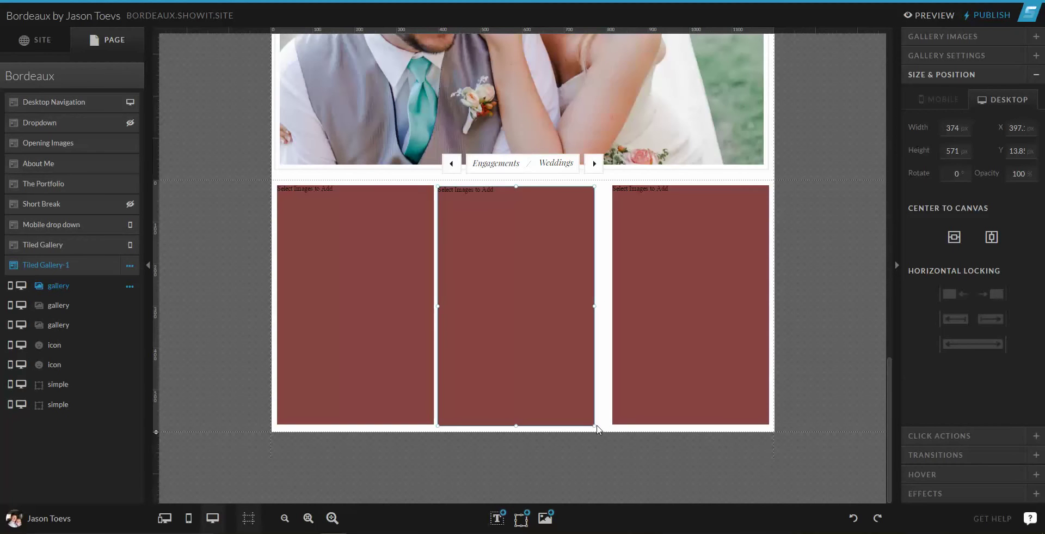
Reshape the middle gallery to 600 by 400 px and scale it down to about 409 by 272 px to fit the gap
{"action": "left_click_drag", "start_coordinate": [595, 426], "coordinate": [608, 271]}
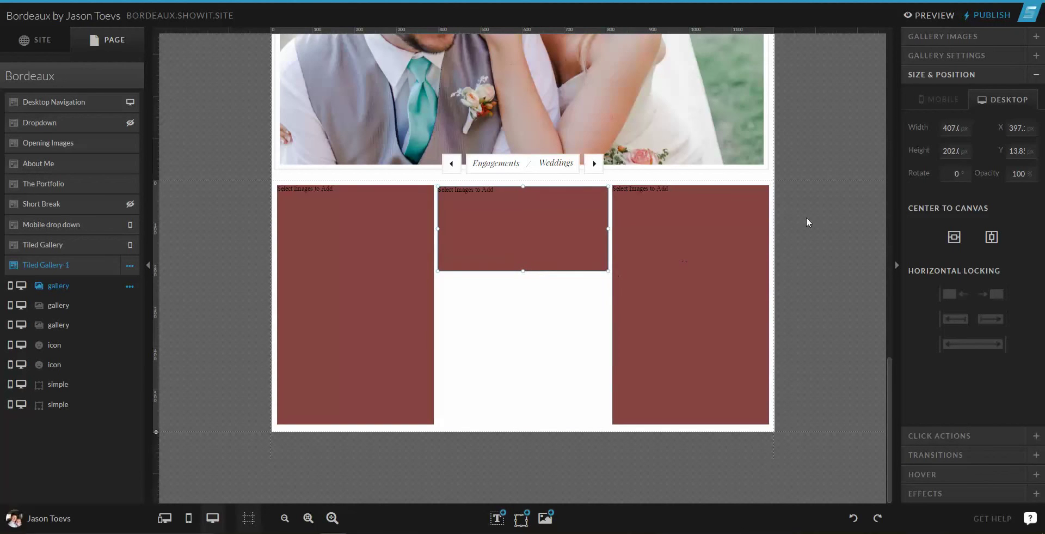
{"action": "left_click", "coordinate": [958, 128]}
{"action": "type", "text": "600"}
{"action": "key", "text": "Tab"}
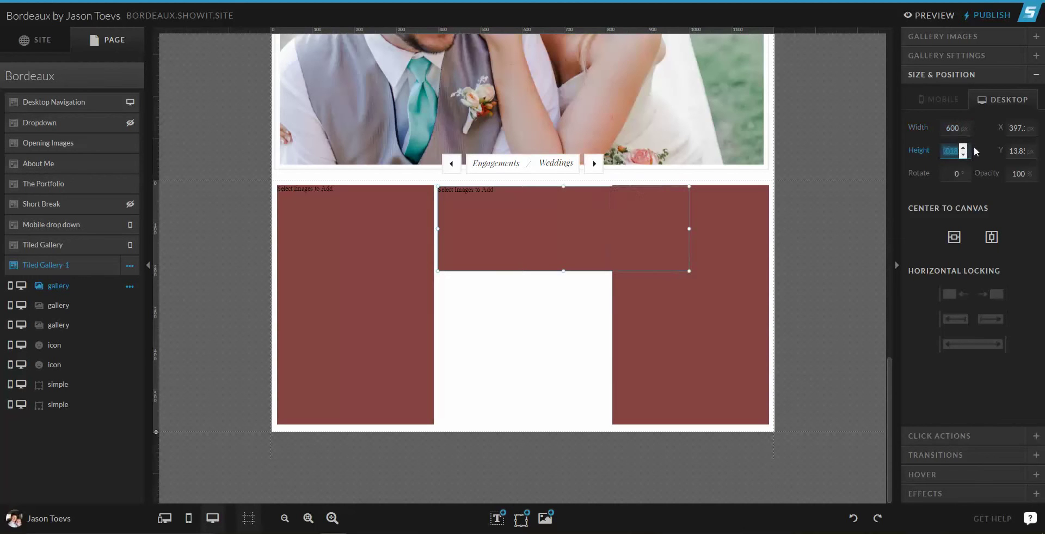
{"action": "type", "text": "400"}
{"action": "key", "text": "Return"}
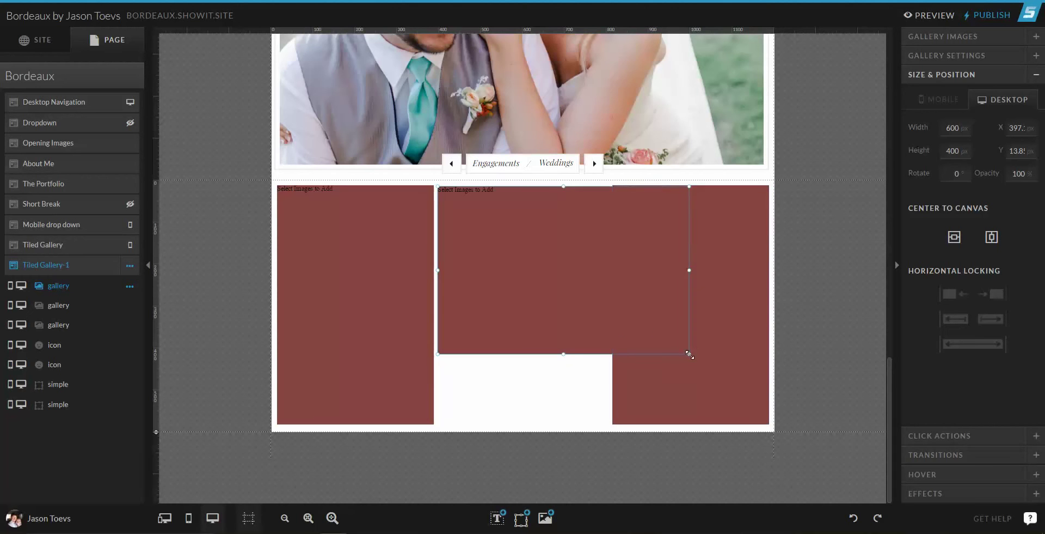
{"action": "left_click_drag", "start_coordinate": [690, 354], "coordinate": [613, 298]}
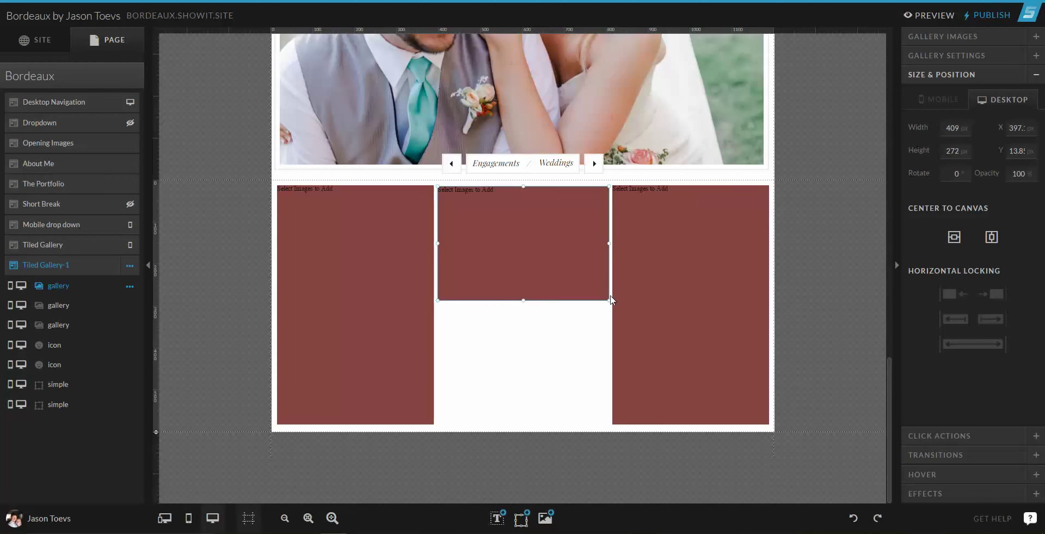
Nudge the middle gallery up 3 px to about Y 10.8 px, level with the portrait galleries' top edges
{"action": "key", "text": "Up"}
{"action": "key", "text": "Up"}
{"action": "key", "text": "Up"}
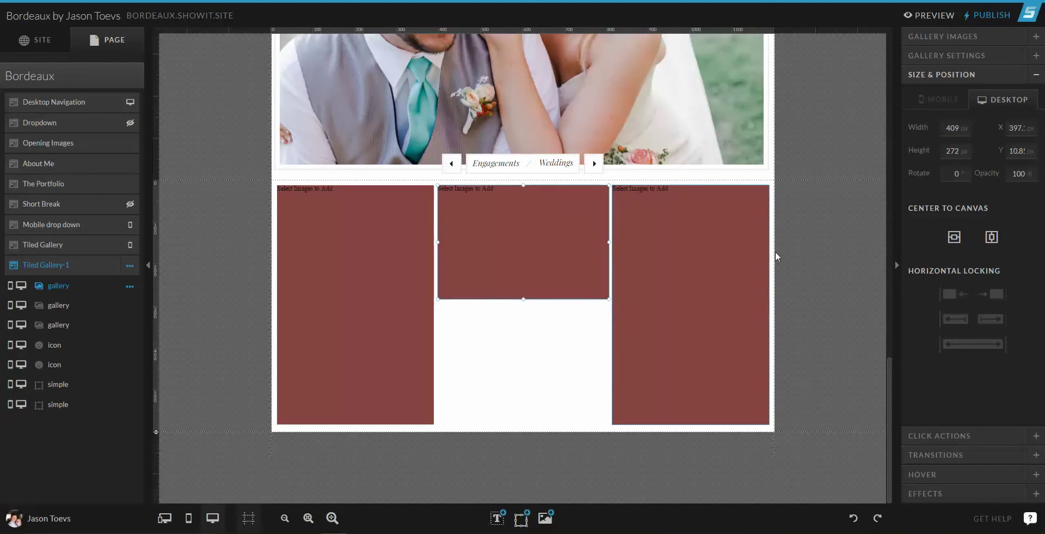
{"action": "left_click", "coordinate": [812, 246]}
Move the middle gallery until it sits flush against the first portrait gallery's inner edge, at about X 388 px
{"action": "left_click", "coordinate": [483, 208]}
{"action": "key", "text": "shift+Left"}
{"action": "left_click", "coordinate": [407, 273]}
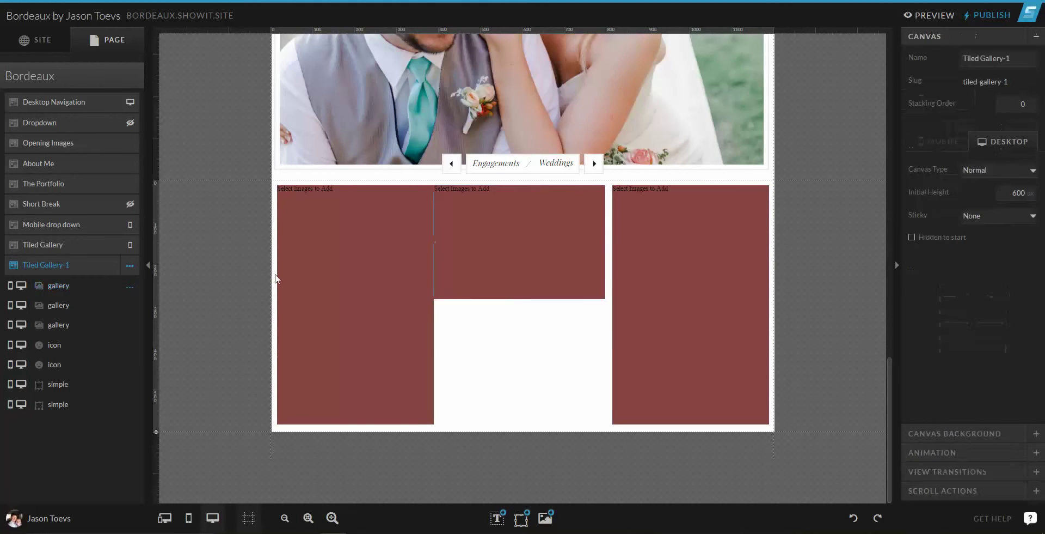
{"action": "left_click_drag", "start_coordinate": [488, 263], "coordinate": [489, 263]}
{"action": "left_click", "coordinate": [252, 252]}
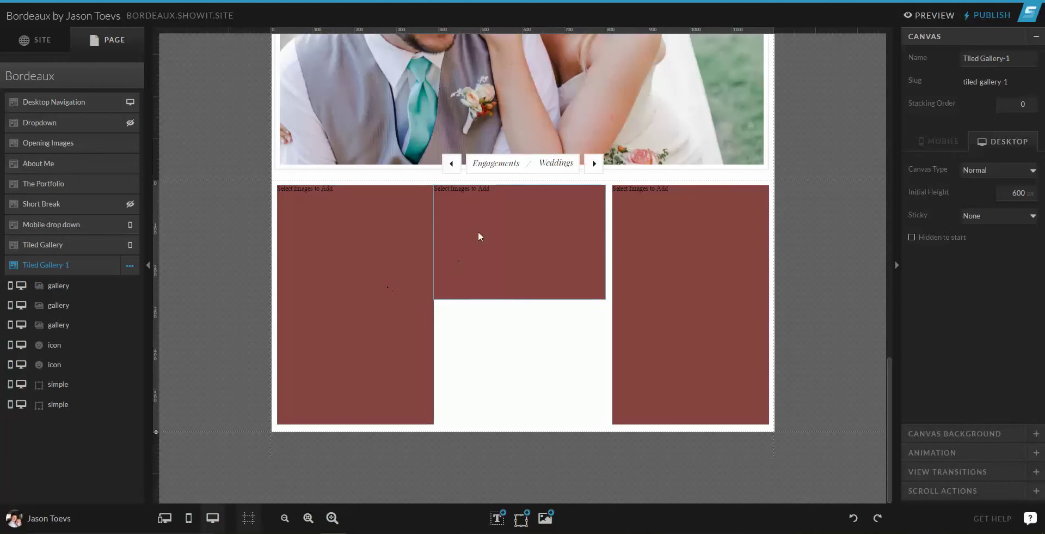
{"action": "left_click", "coordinate": [478, 230]}
{"action": "left_click", "coordinate": [240, 263]}
{"action": "left_click", "coordinate": [506, 288]}
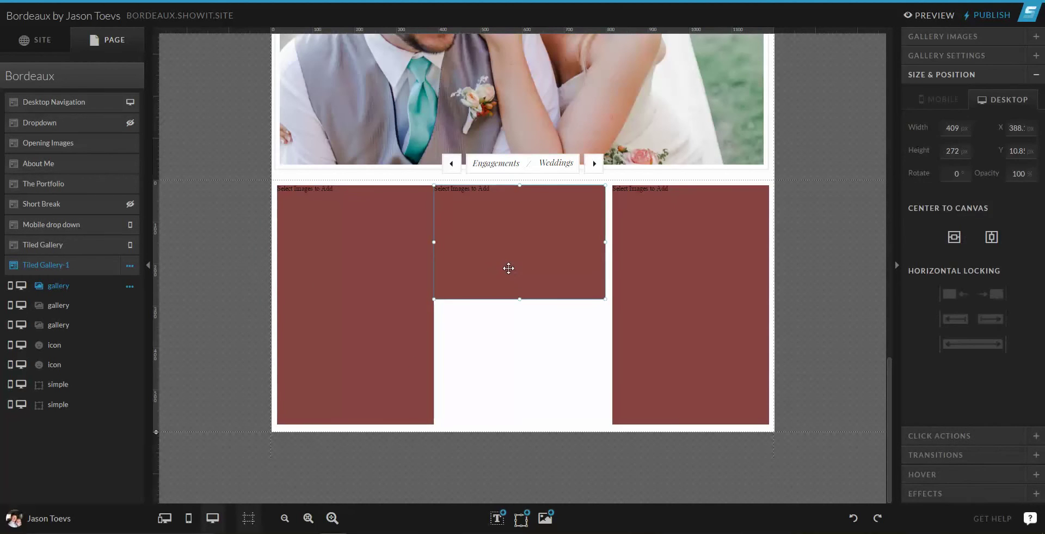
{"action": "left_click", "coordinate": [263, 279]}
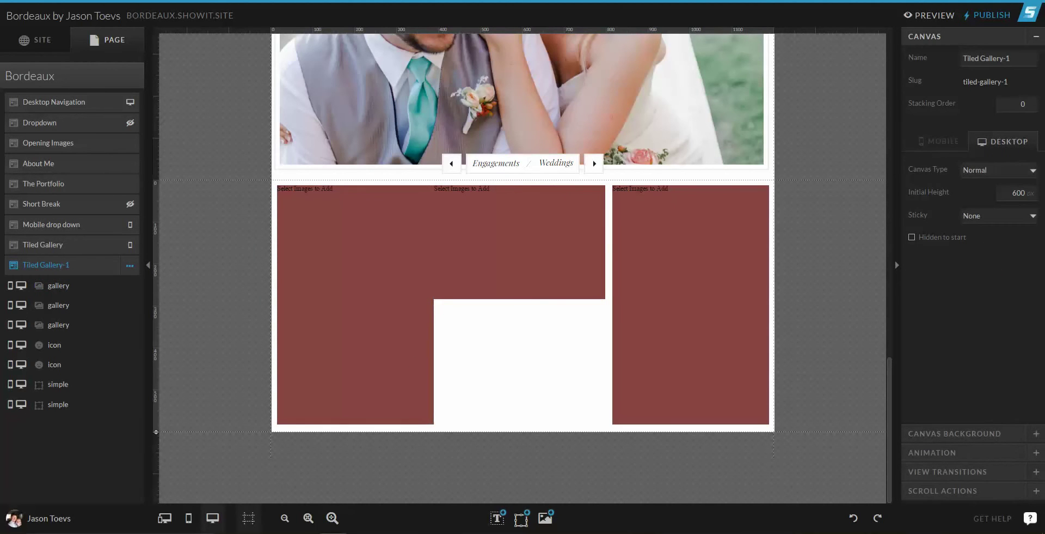
{"action": "left_click", "coordinate": [548, 272]}
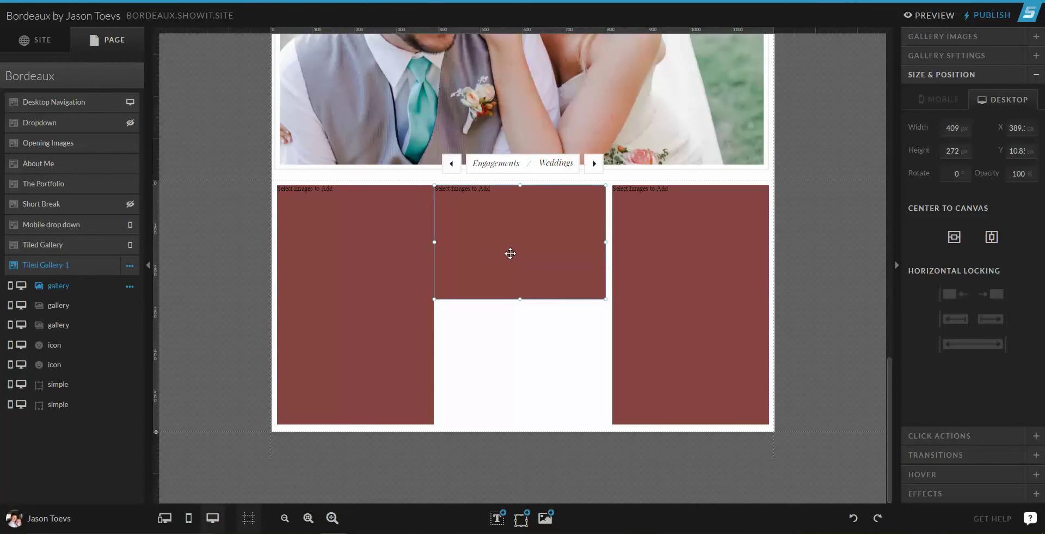
{"action": "left_click", "coordinate": [804, 267]}
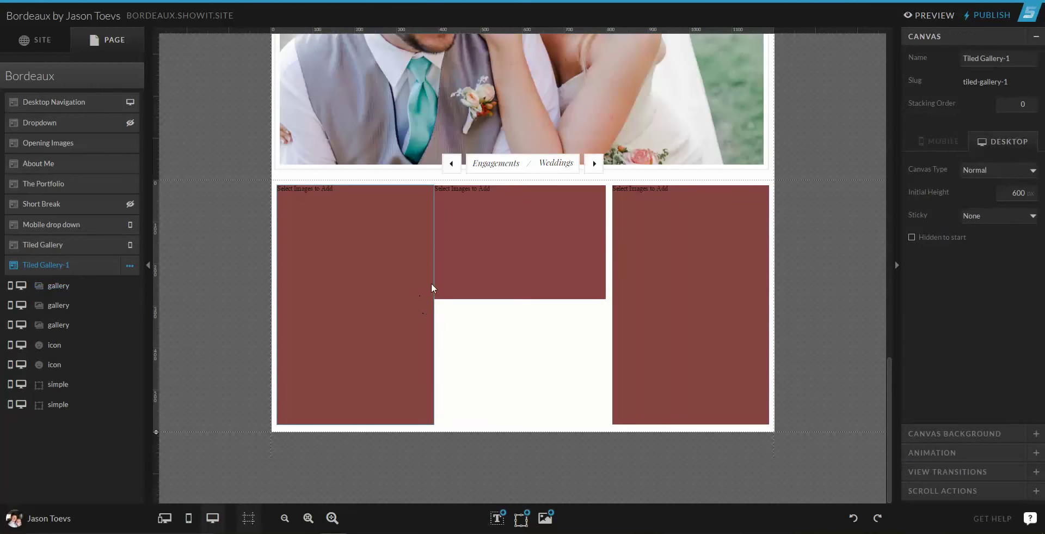
{"action": "left_click", "coordinate": [518, 246]}
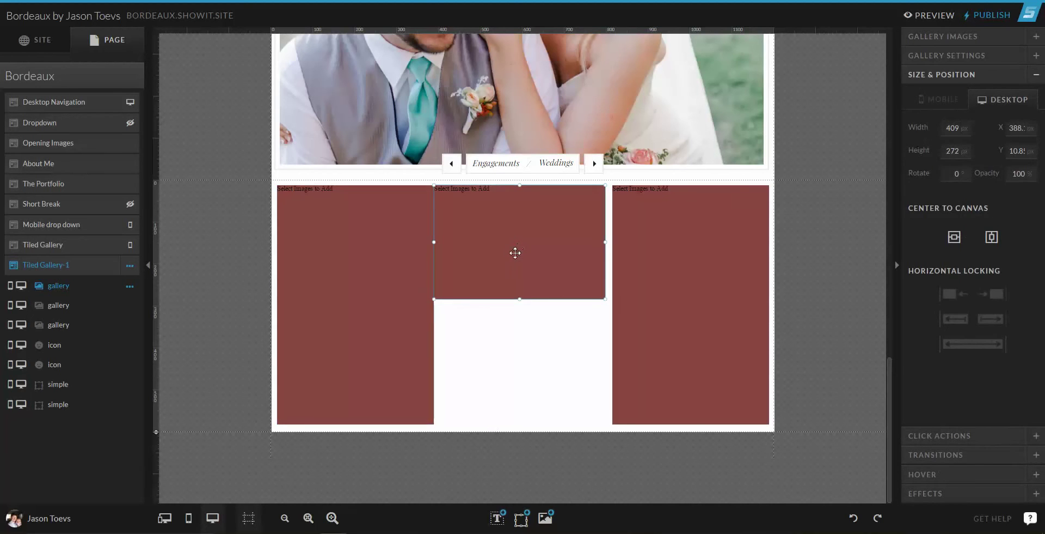
{"action": "left_click", "coordinate": [212, 265]}
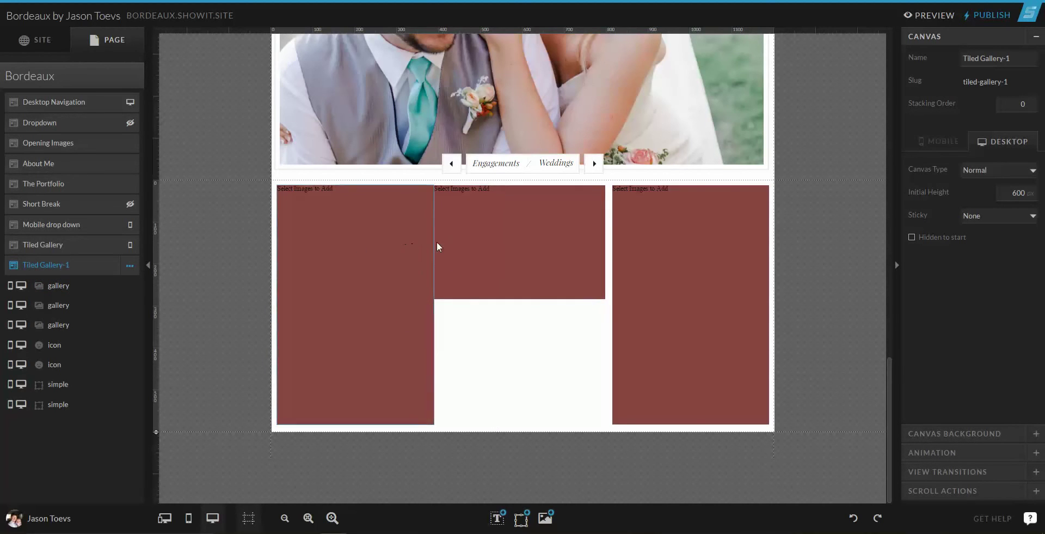
Shift the middle gallery 10 px away from the first portrait gallery, to about X 398 px
{"action": "left_click", "coordinate": [451, 241]}
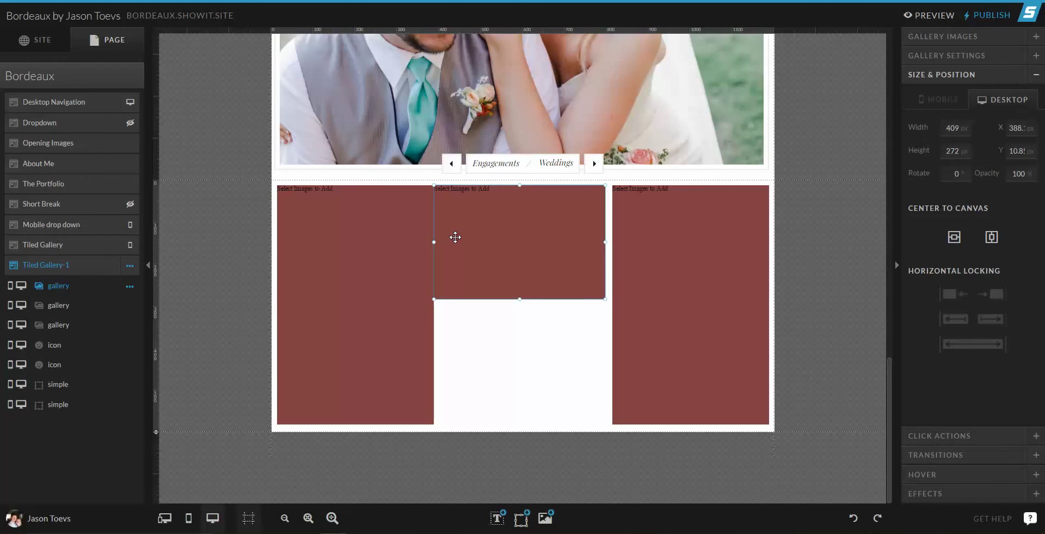
{"action": "key", "text": "shift+Right"}
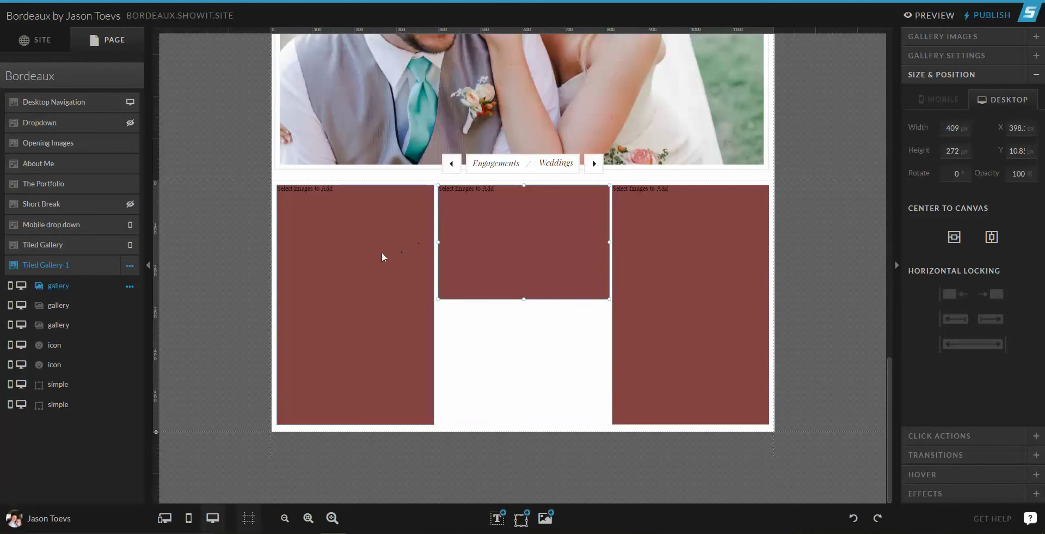
{"action": "left_click", "coordinate": [248, 250]}
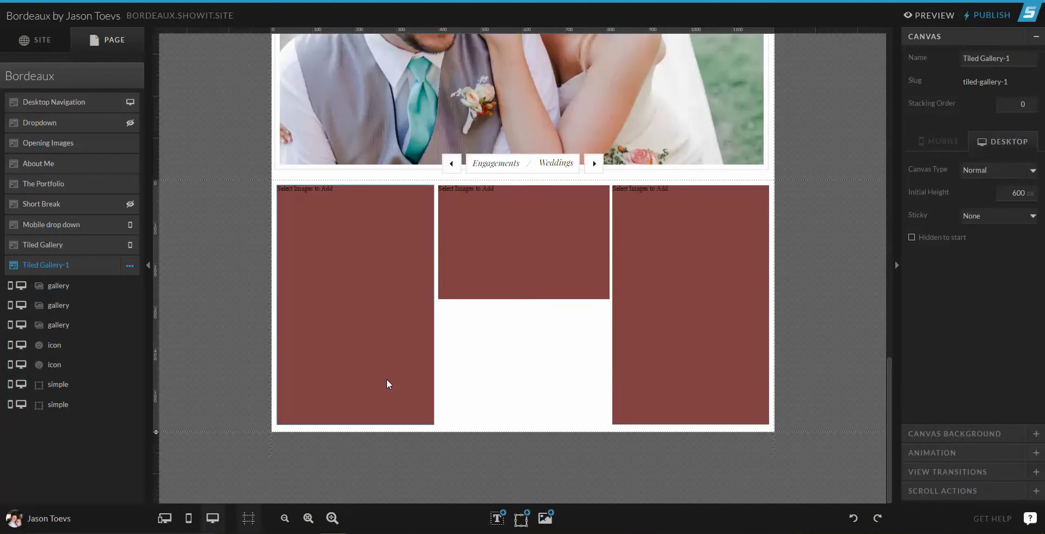
Nudge the second portrait gallery 6 px toward the middle gallery, to about X 808 px, so their edges touch
{"action": "left_click", "coordinate": [655, 283]}
{"action": "key", "text": "Left"}
{"action": "key", "text": "Left"}
{"action": "key", "text": "Left"}
{"action": "key", "text": "Left"}
{"action": "key", "text": "Left"}
{"action": "key", "text": "Left"}
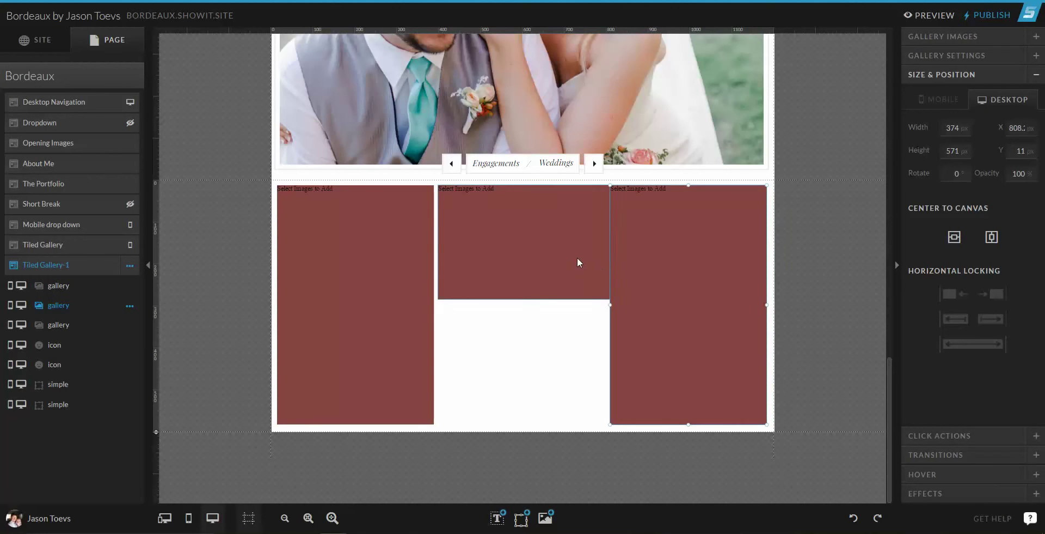
{"action": "left_click", "coordinate": [781, 322]}
{"action": "left_click", "coordinate": [669, 326]}
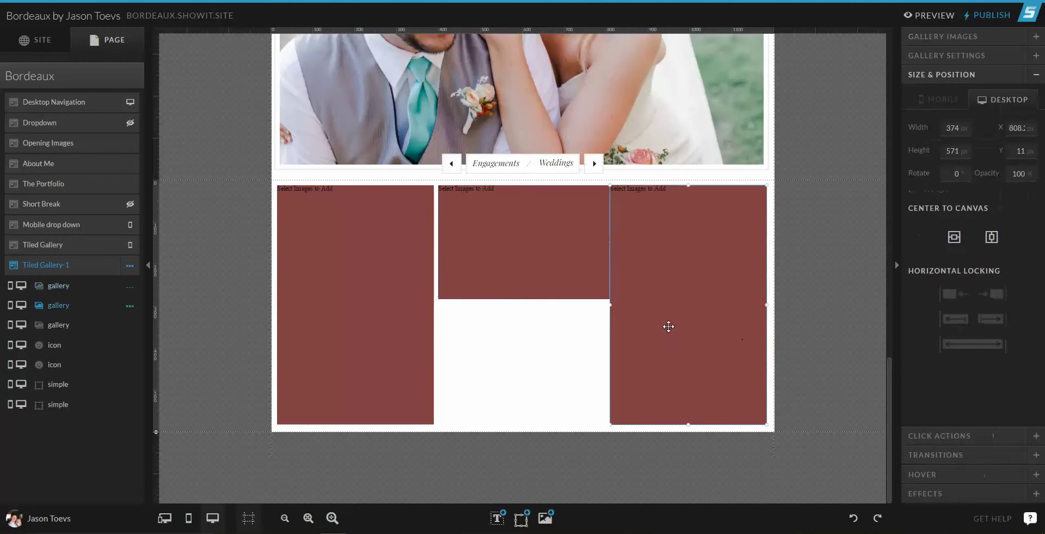
Nudge the second portrait gallery 9 px away from the middle gallery, to about X 817 px, to leave a gap
{"action": "left_click", "coordinate": [867, 282]}
{"action": "left_click", "coordinate": [691, 347]}
{"action": "key", "text": "Right"}
{"action": "key", "text": "Right"}
{"action": "key", "text": "Right"}
{"action": "key", "text": "Right"}
{"action": "key", "text": "Right"}
{"action": "key", "text": "Right"}
{"action": "key", "text": "Right"}
{"action": "key", "text": "Right"}
{"action": "key", "text": "Right"}
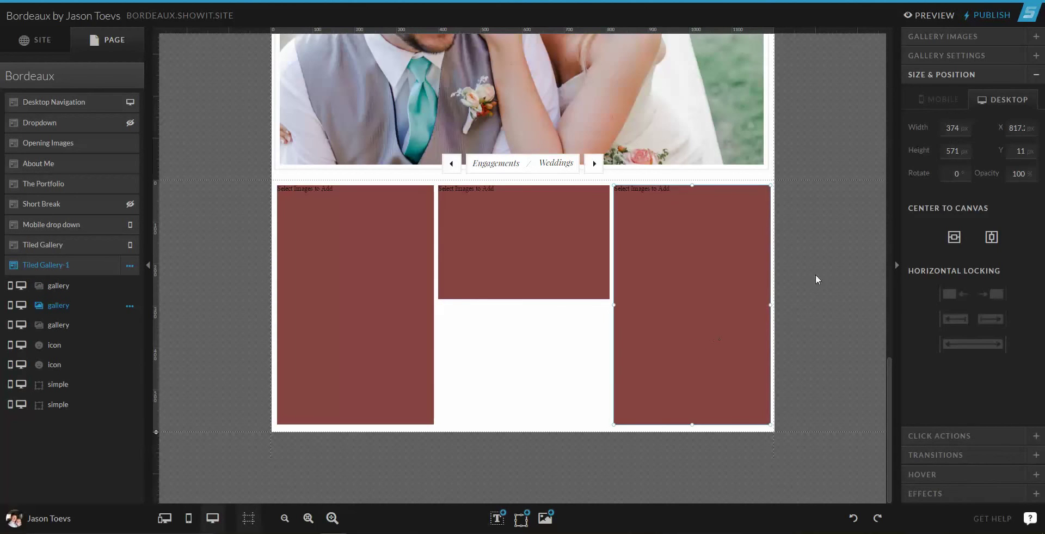
{"action": "left_click", "coordinate": [816, 275]}
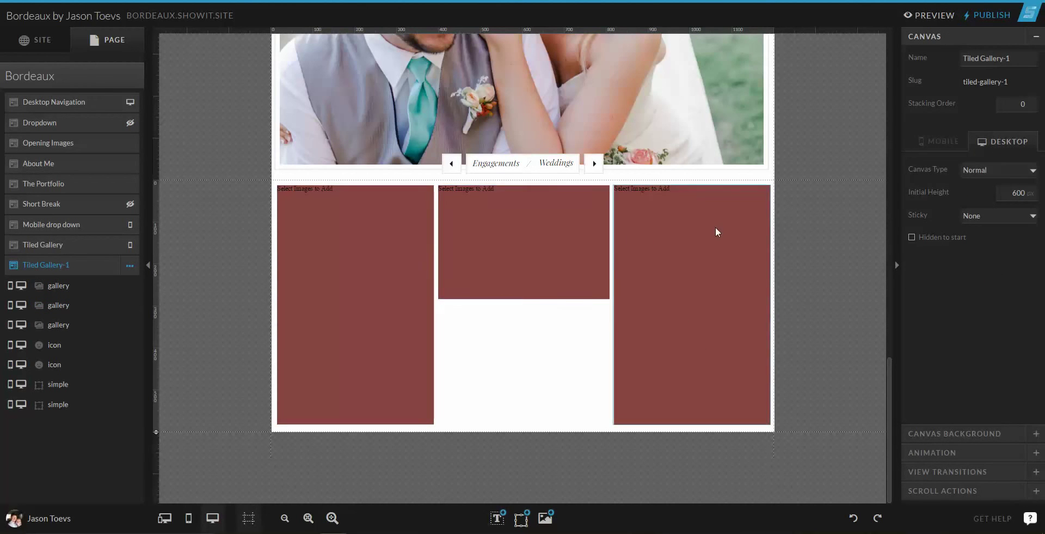
Center all three galleries together horizontally on the canvas
{"action": "left_click", "coordinate": [637, 231]}
{"action": "left_click", "coordinate": [522, 239], "text": "shift"}
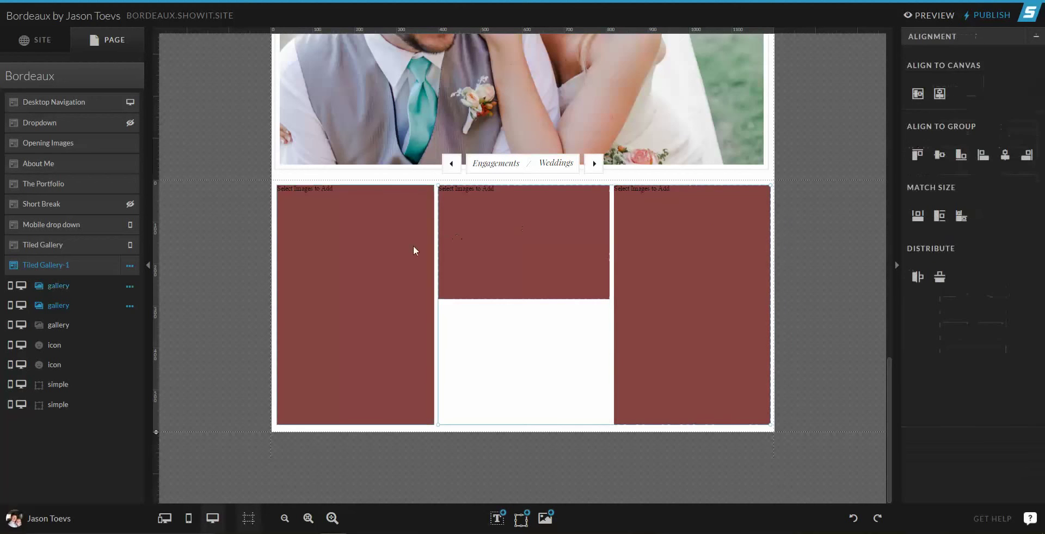
{"action": "left_click", "coordinate": [413, 250], "text": "shift"}
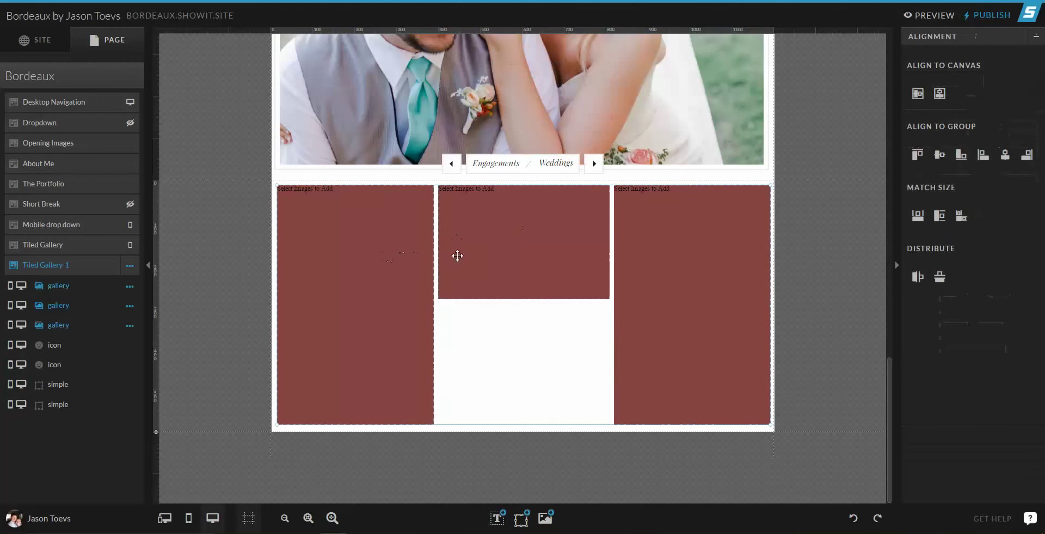
{"action": "left_click", "coordinate": [936, 98]}
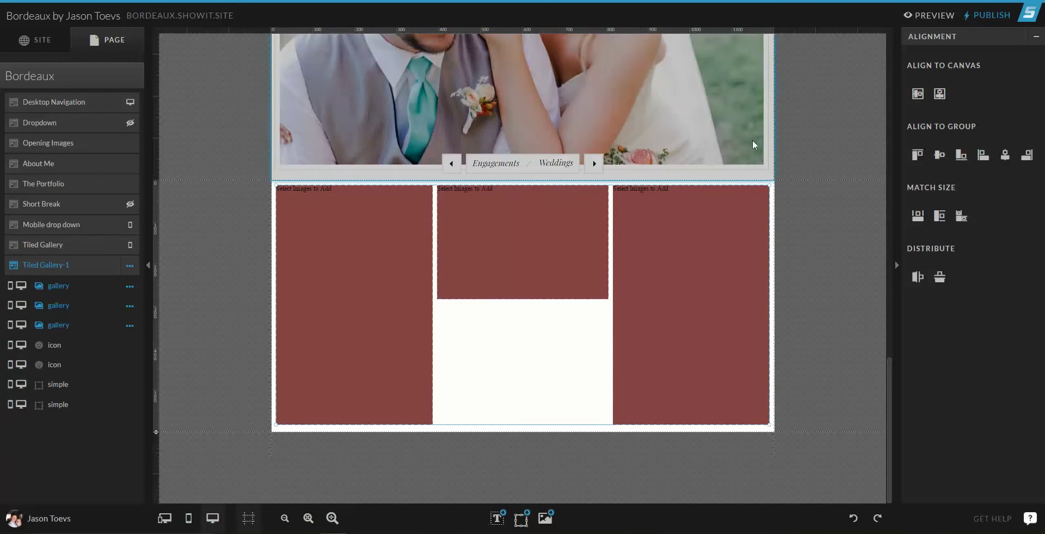
{"action": "left_click", "coordinate": [825, 259]}
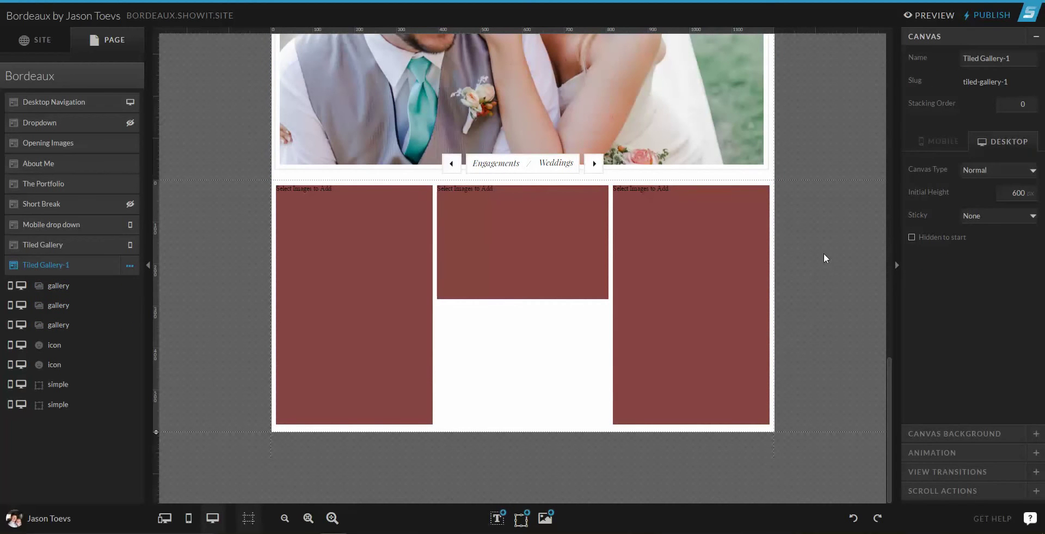
Duplicate the middle gallery and place the copy below it, at about X 395 and Y 280 px
{"action": "left_click", "coordinate": [558, 263]}
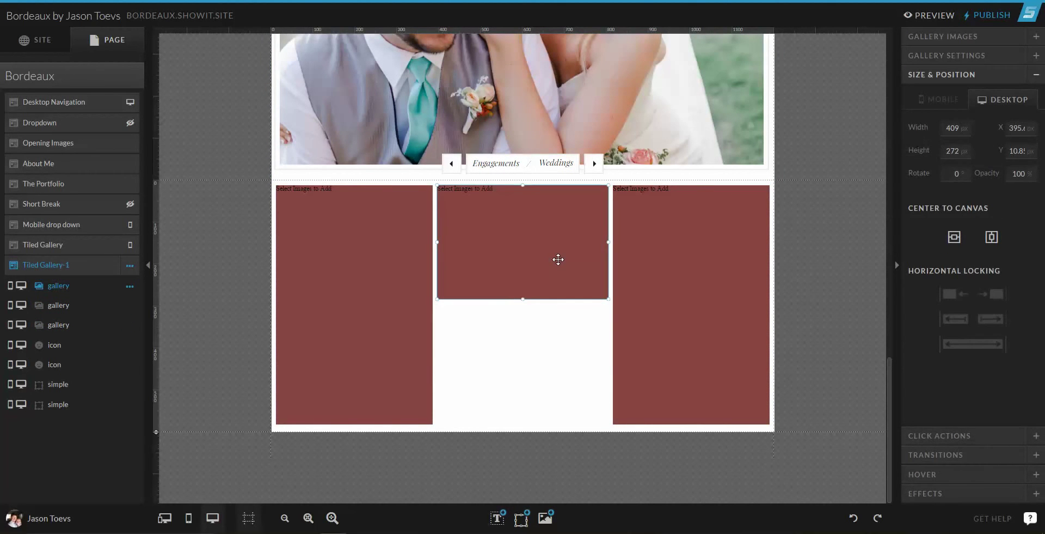
{"action": "key", "text": "ctrl+d"}
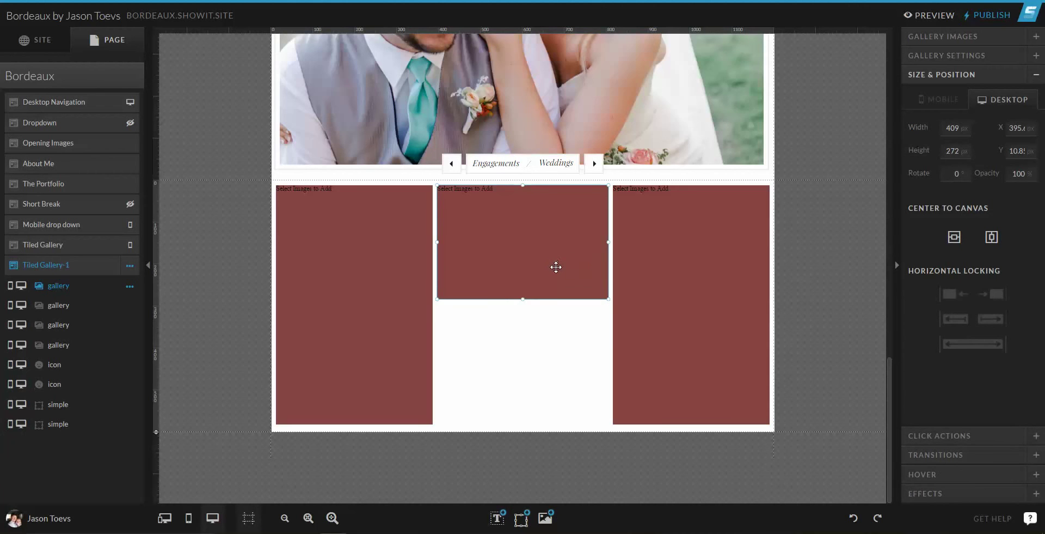
{"action": "left_click_drag", "start_coordinate": [555, 266], "coordinate": [568, 326]}
{"action": "key", "text": "shift+Up"}
{"action": "key", "text": "shift+Up"}
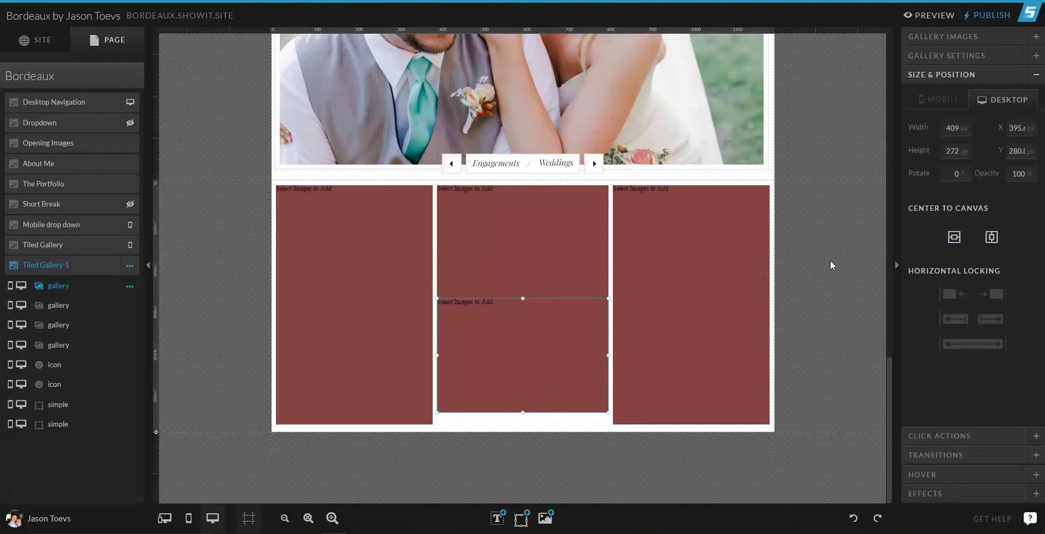
Adjust the lower middle gallery to about Y 282 px so it sits flush under the upper one
{"action": "left_click", "coordinate": [832, 264]}
{"action": "left_click", "coordinate": [570, 354]}
{"action": "left_click", "coordinate": [776, 279]}
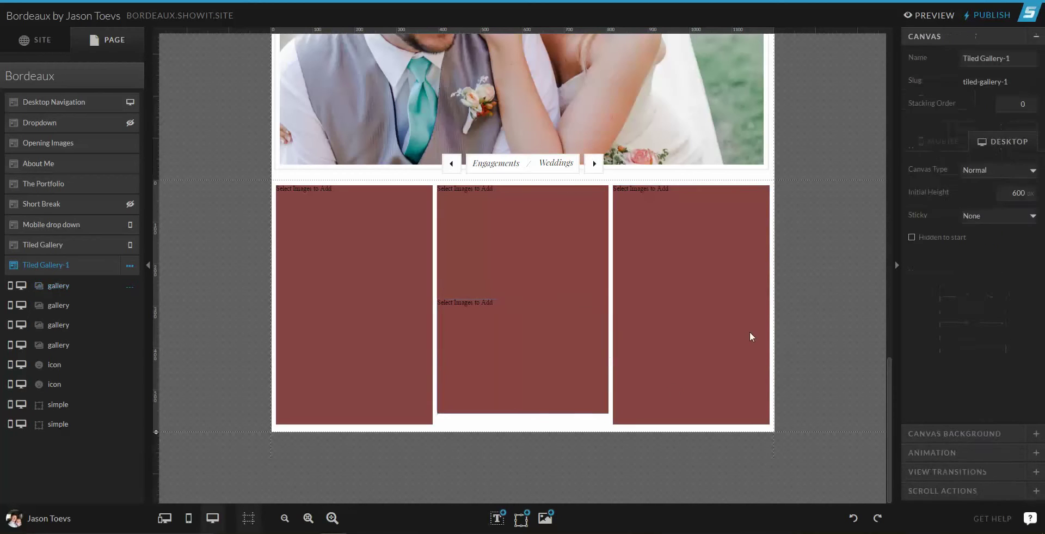
{"action": "left_click", "coordinate": [573, 364]}
{"action": "left_click", "coordinate": [802, 296]}
{"action": "left_click", "coordinate": [577, 384]}
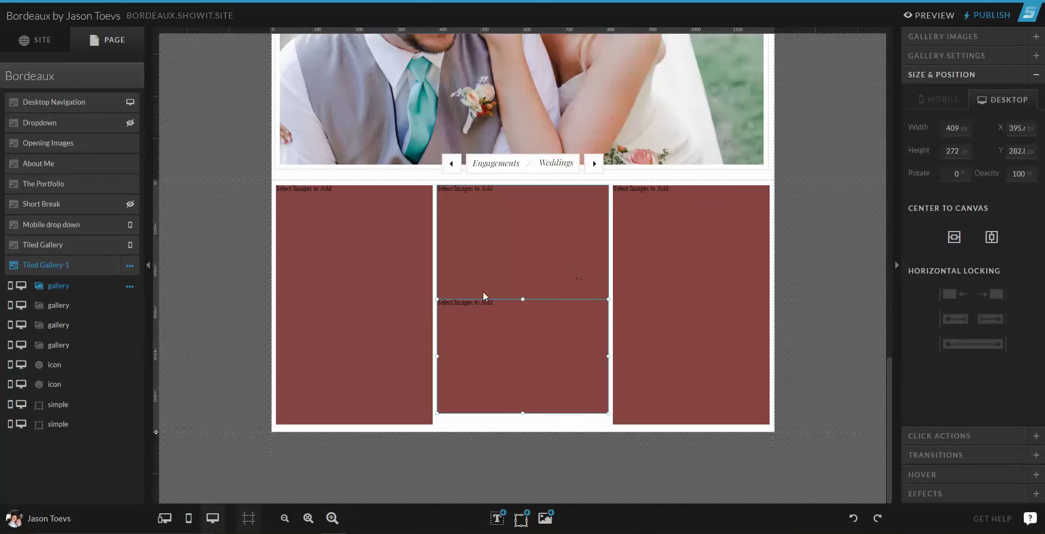
{"action": "left_click", "coordinate": [812, 302]}
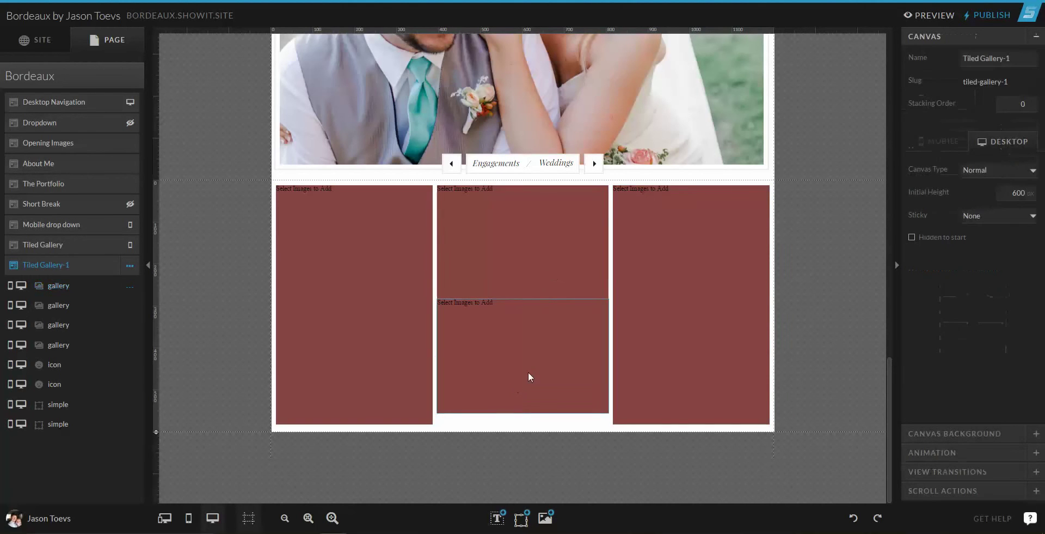
Shift the lower middle gallery down 10 px, to about Y 292 px, to leave a gap under the upper one
{"action": "left_click", "coordinate": [549, 351]}
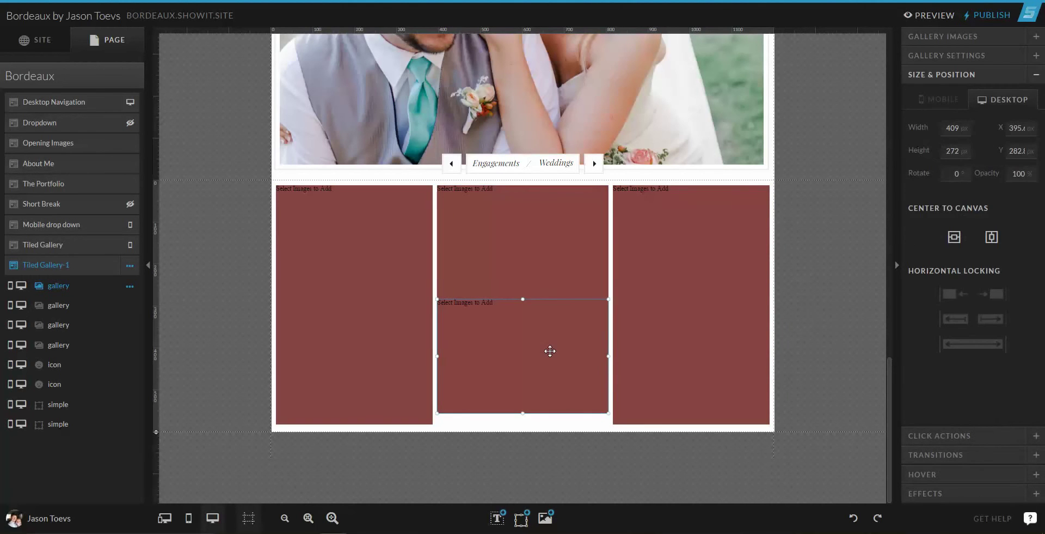
{"action": "key", "text": "shift+Down"}
{"action": "left_click", "coordinate": [811, 323]}
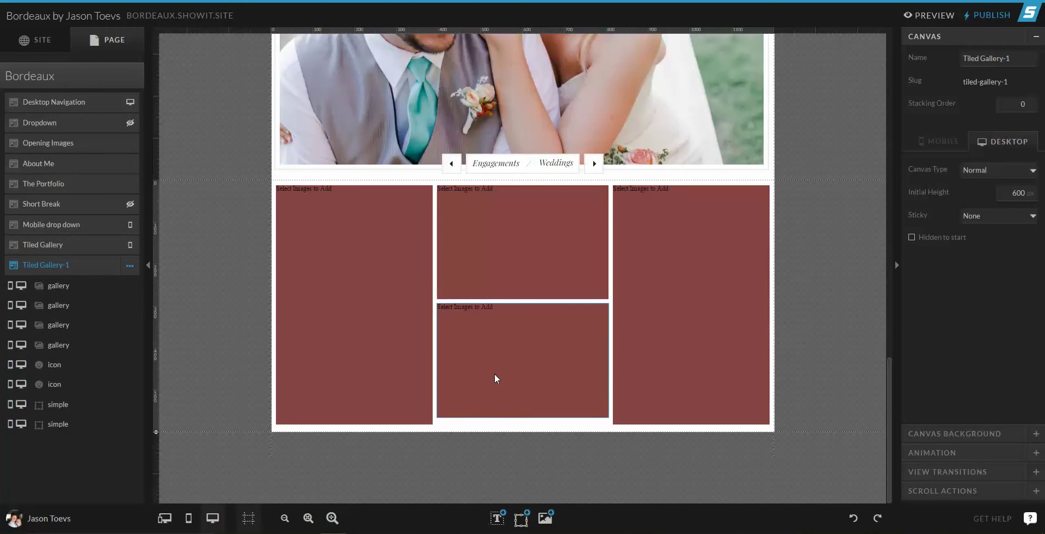
Set the height of both the upper and the lower middle gallery to 282 px
{"action": "left_click", "coordinate": [504, 269]}
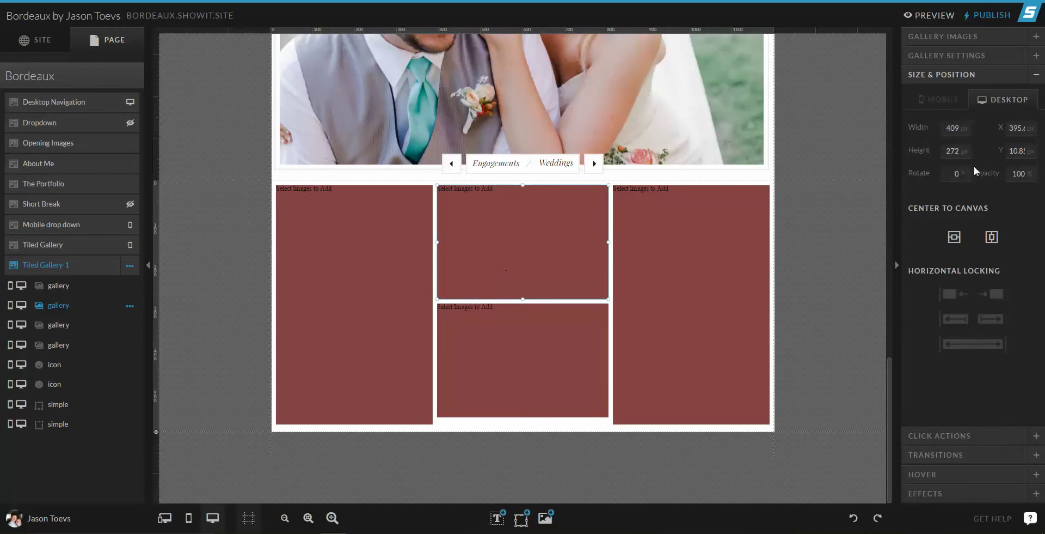
{"action": "double_click", "coordinate": [953, 151]}
{"action": "left_click", "coordinate": [498, 368]}
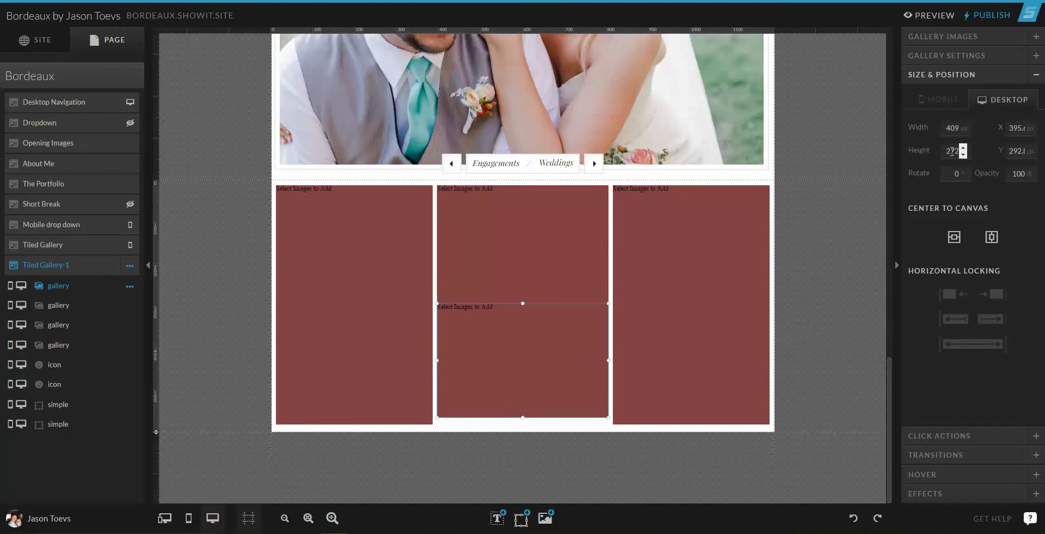
{"action": "type", "text": "282"}
{"action": "key", "text": "Return"}
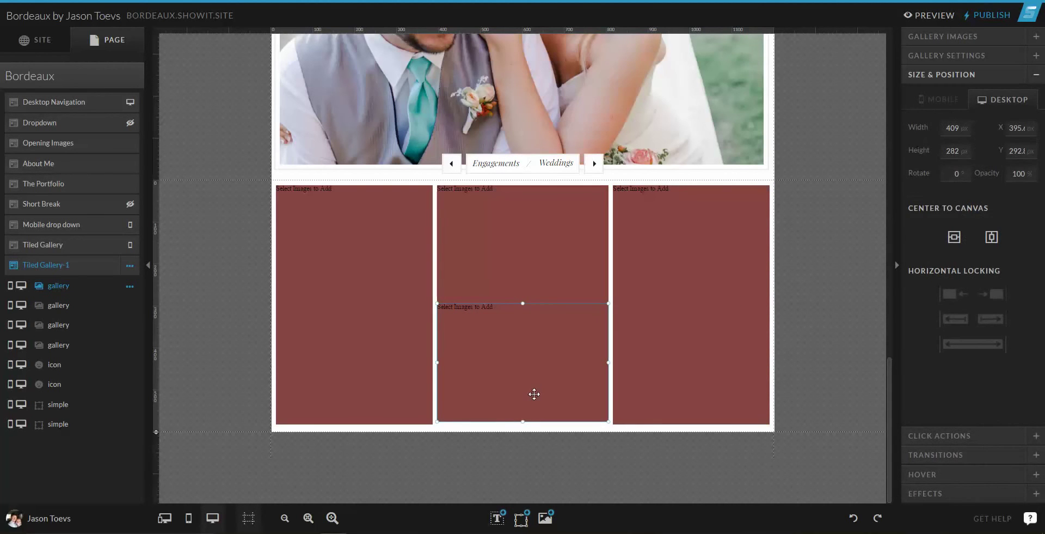
Reposition the lower middle gallery to about X 396 and Y 293 px, flush under the upper one
{"action": "mouse_move", "coordinate": [536, 351]}
{"action": "left_mouse_down"}
{"action": "mouse_move", "coordinate": [534, 363]}
{"action": "mouse_move", "coordinate": [536, 354]}
{"action": "left_mouse_up"}
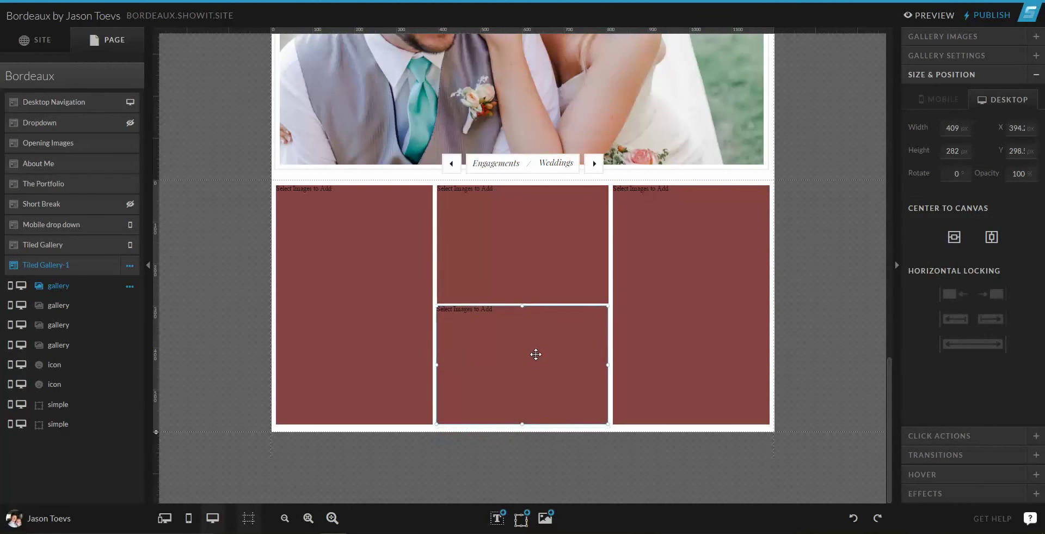
{"action": "key", "text": "Up"}
{"action": "key", "text": "Up"}
{"action": "key", "text": "Up"}
{"action": "key", "text": "Up"}
{"action": "key", "text": "Up"}
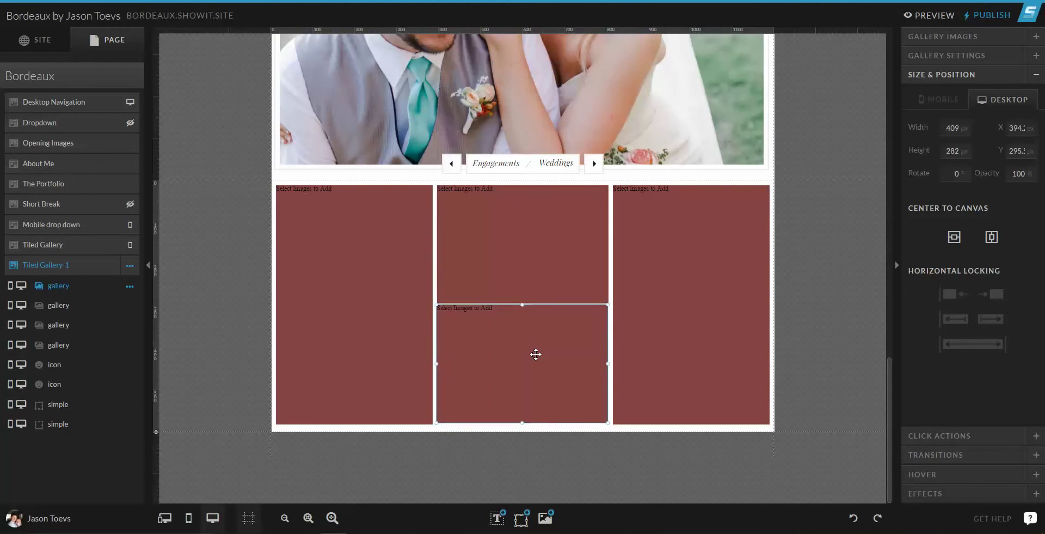
{"action": "left_click", "coordinate": [822, 299]}
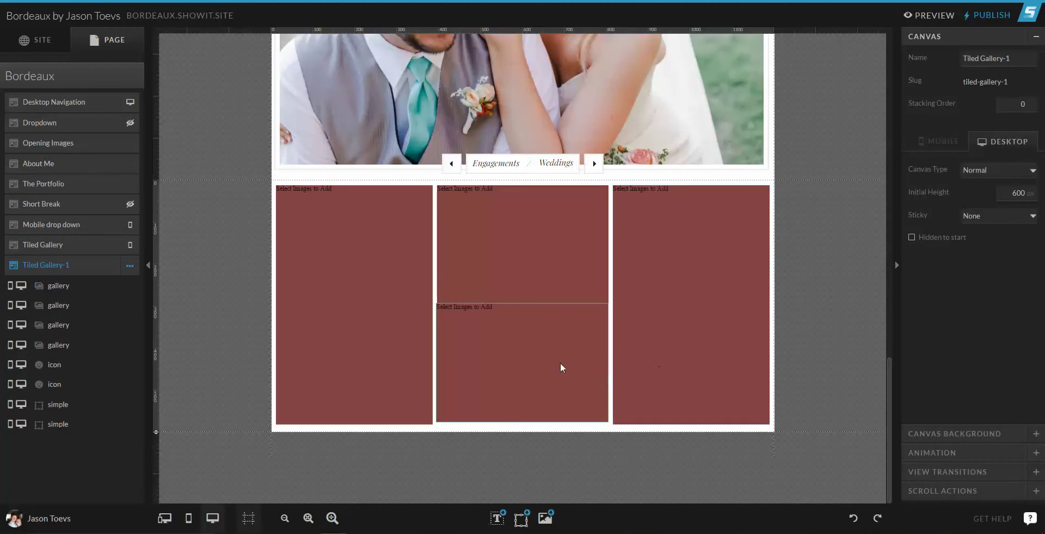
{"action": "left_click_drag", "start_coordinate": [560, 362], "coordinate": [562, 361]}
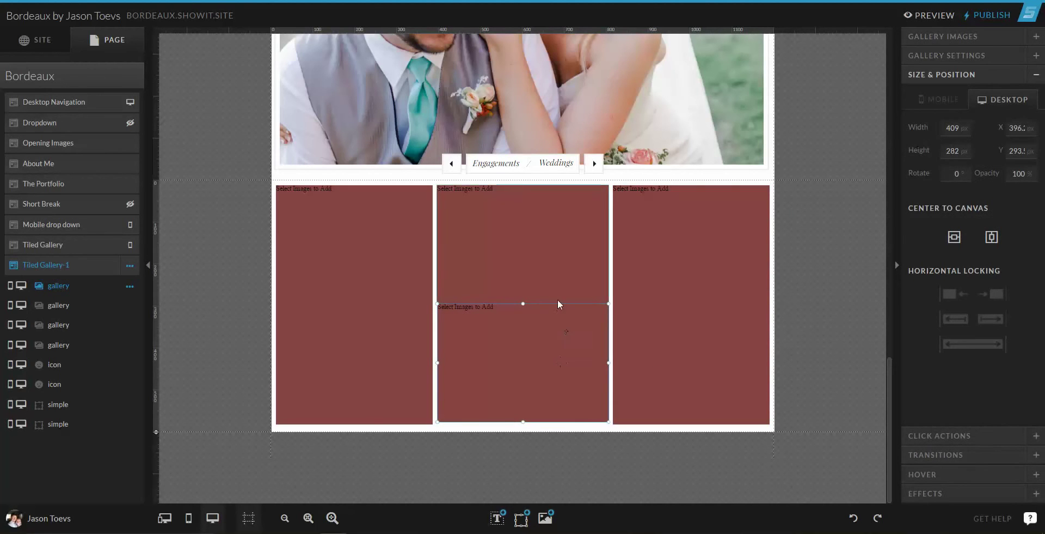
Move the lower middle gallery down to about Y 303 px, leaving a small gap beneath the upper middle gallery
{"action": "left_click", "coordinate": [802, 277]}
{"action": "left_click", "coordinate": [551, 376]}
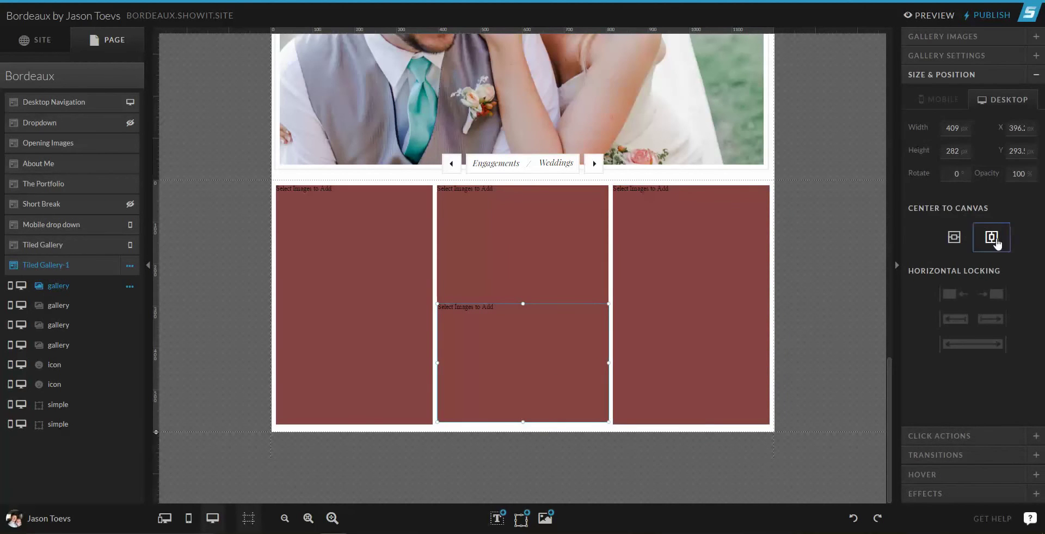
{"action": "left_click", "coordinate": [991, 241]}
{"action": "left_click", "coordinate": [816, 305]}
{"action": "left_click", "coordinate": [589, 360]}
{"action": "left_click_drag", "start_coordinate": [589, 361], "coordinate": [589, 365]}
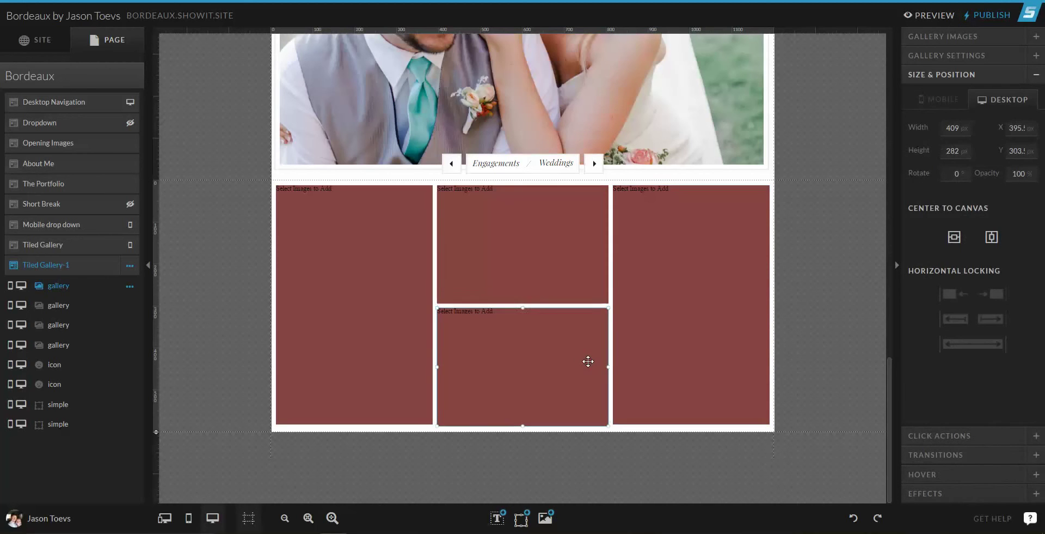
{"action": "left_click", "coordinate": [829, 299]}
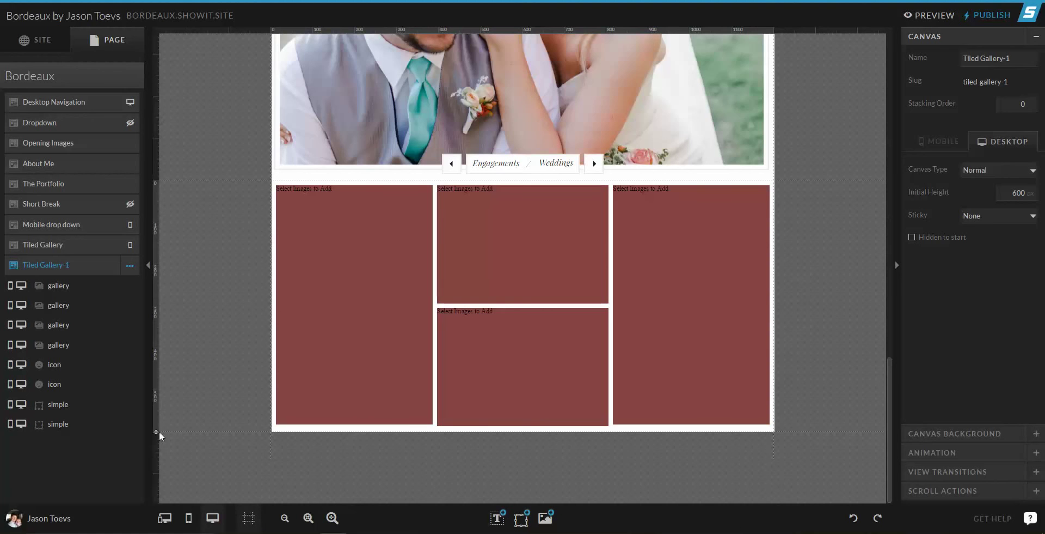
Extend the Tiled Gallery-1 canvas downward to a height of about 1063 px to make room below the galleries
{"action": "left_click_drag", "start_coordinate": [165, 428], "coordinate": [163, 515]}
{"action": "scroll", "coordinate": [220, 389], "scroll_direction": "down", "scroll_amount": 1}
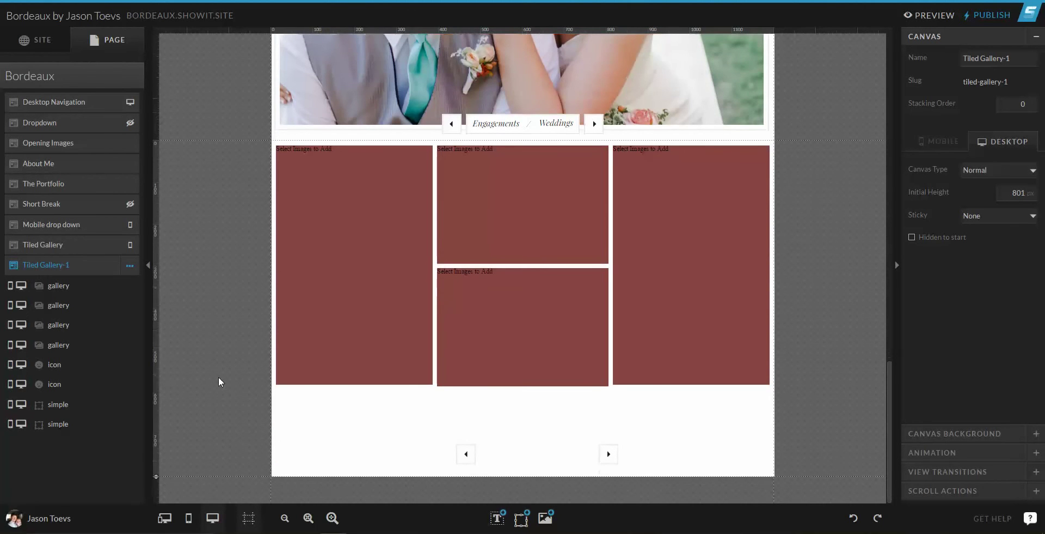
{"action": "left_click_drag", "start_coordinate": [156, 476], "coordinate": [163, 503]}
{"action": "scroll", "coordinate": [173, 464], "scroll_direction": "down", "scroll_amount": 1}
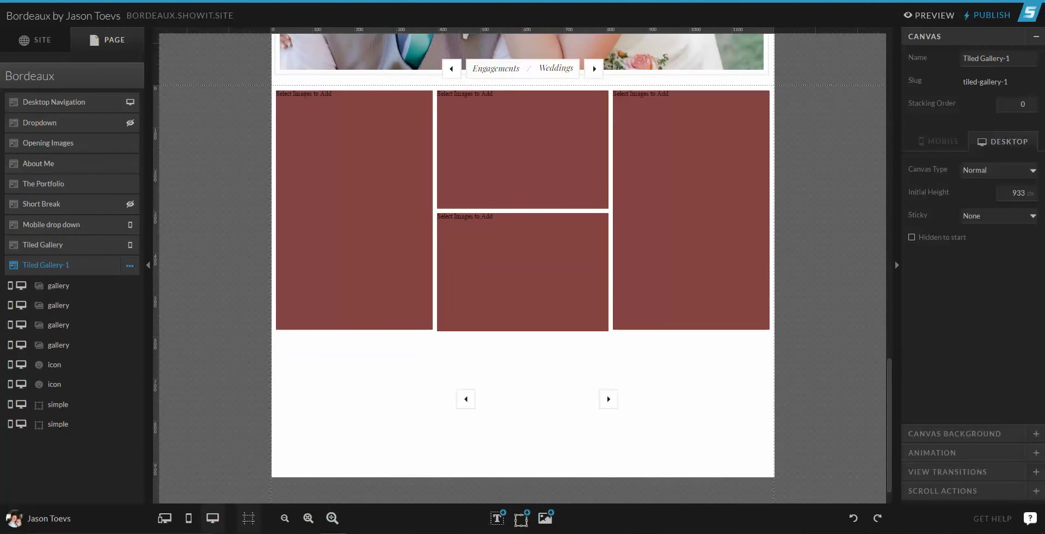
{"action": "scroll", "coordinate": [241, 352], "scroll_direction": "down", "scroll_amount": 1}
{"action": "scroll", "coordinate": [382, 422], "scroll_direction": "up", "scroll_amount": 3}
{"action": "scroll", "coordinate": [352, 401], "scroll_direction": "down", "scroll_amount": 3}
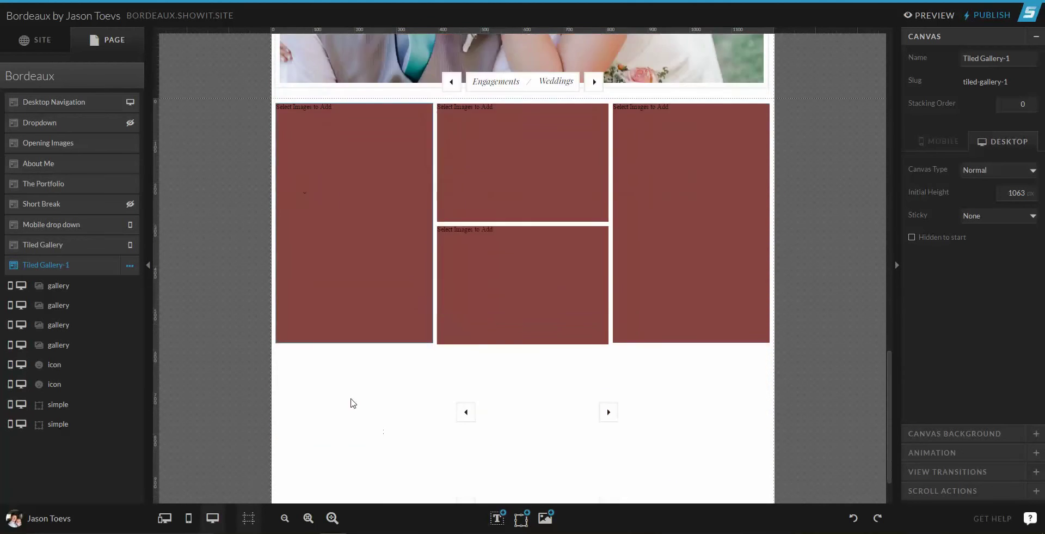
Set the height of the tall left gallery to 574 px so its lower edge lines up with the middle galleries
{"action": "left_click", "coordinate": [383, 223]}
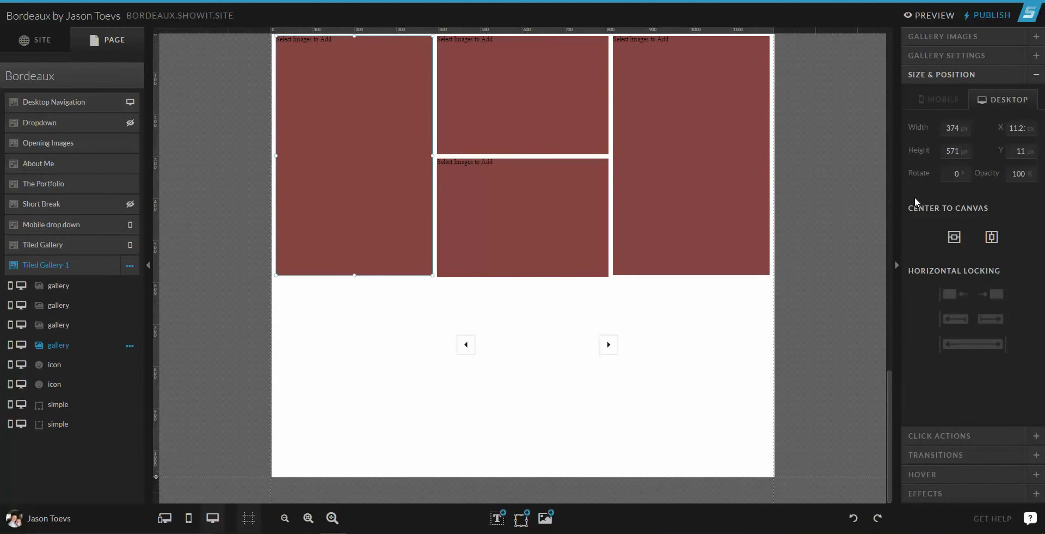
{"action": "left_click", "coordinate": [964, 148]}
{"action": "left_click", "coordinate": [847, 208]}
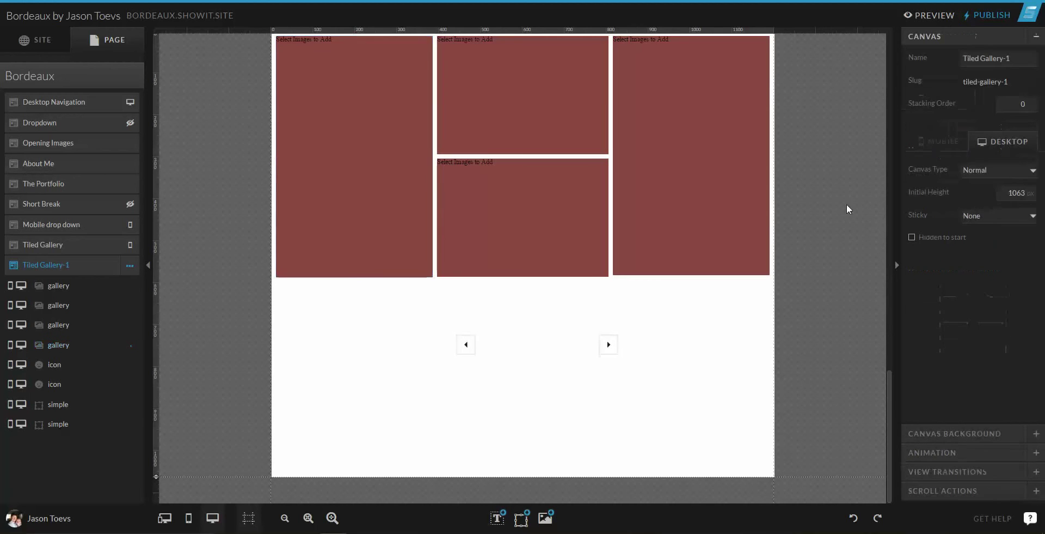
{"action": "left_click", "coordinate": [476, 252]}
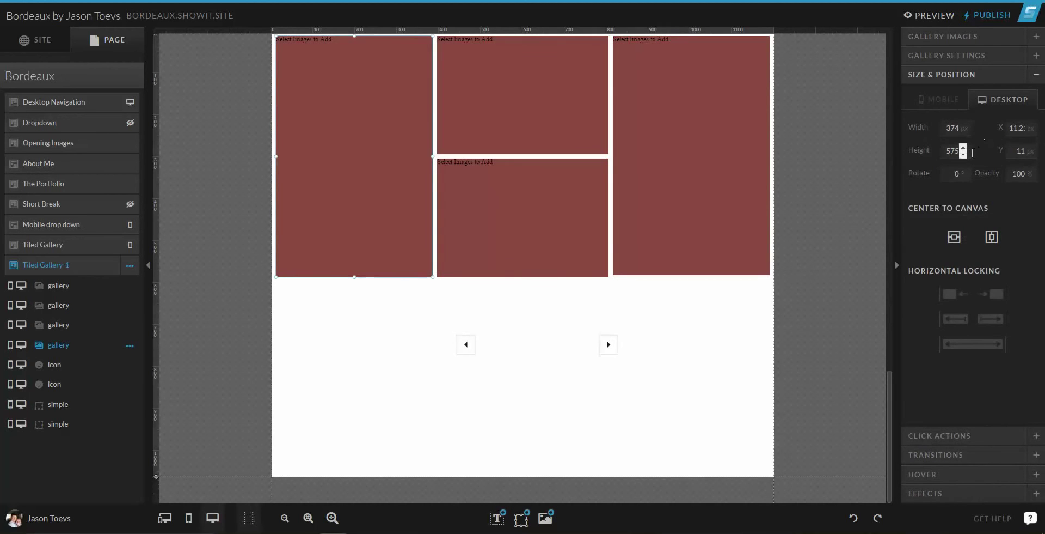
{"action": "left_click", "coordinate": [965, 157]}
{"action": "left_click", "coordinate": [855, 213]}
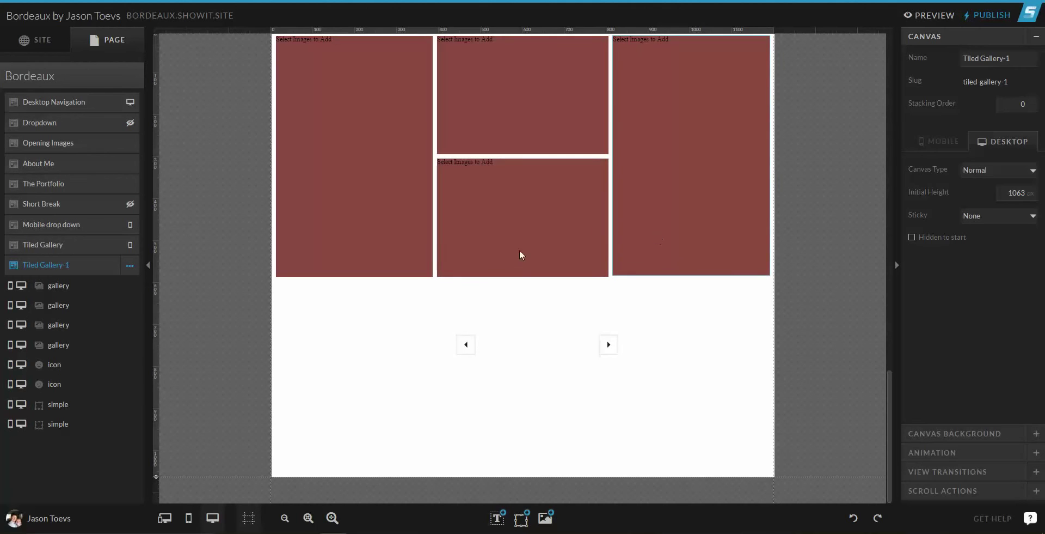
{"action": "left_click", "coordinate": [368, 249]}
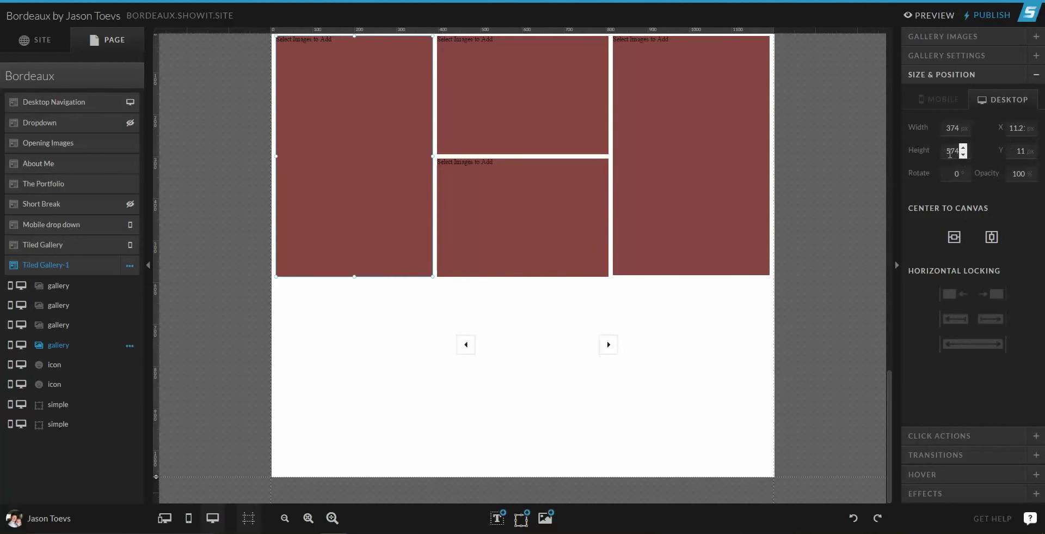
Set the height of the tall right gallery to 574 px to match the left one
{"action": "left_click", "coordinate": [753, 203]}
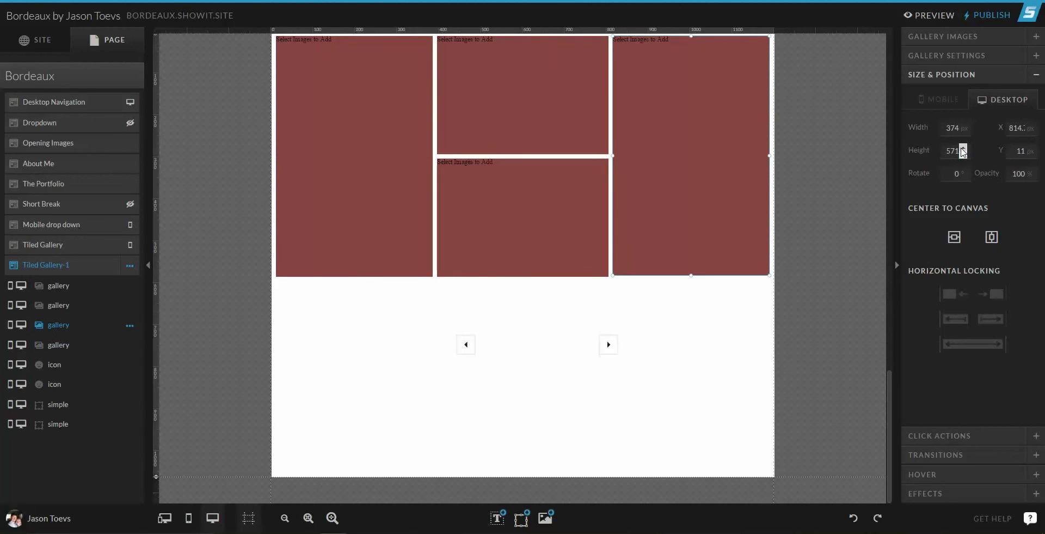
{"action": "left_click", "coordinate": [963, 149]}
{"action": "left_click", "coordinate": [963, 149]}
{"action": "left_click", "coordinate": [963, 148]}
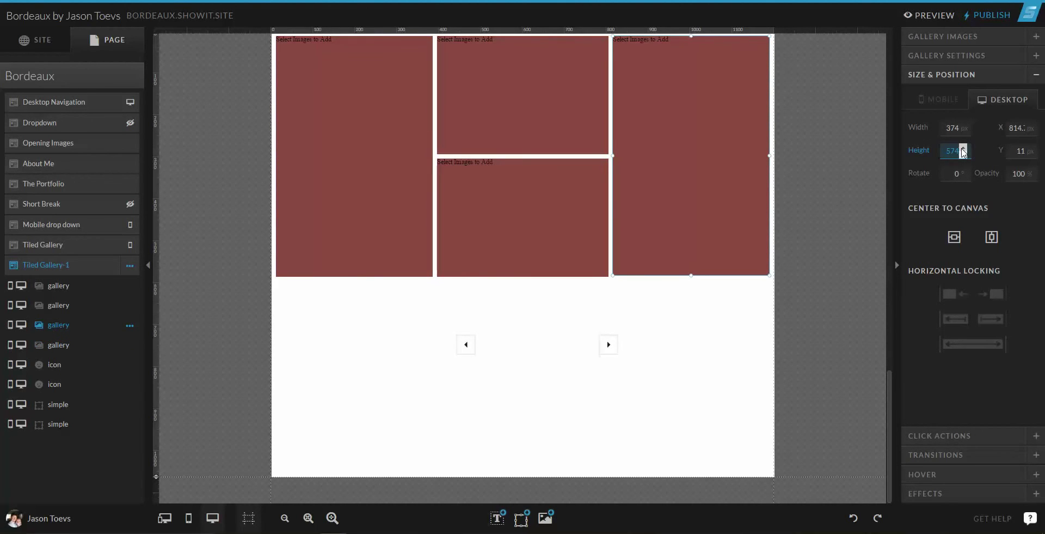
{"action": "left_click", "coordinate": [830, 193]}
{"action": "scroll", "coordinate": [727, 367], "scroll_direction": "up", "scroll_amount": 2}
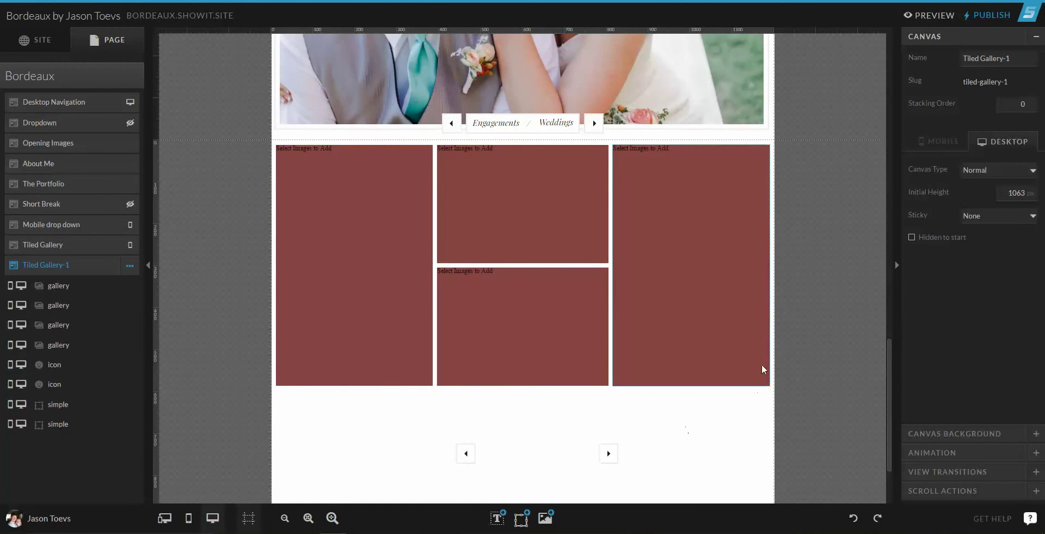
Move both arrow icons with their boxes sideways together until the right arrow lies beyond the canvas's right edge
{"action": "scroll", "coordinate": [785, 362], "scroll_direction": "down", "scroll_amount": 2}
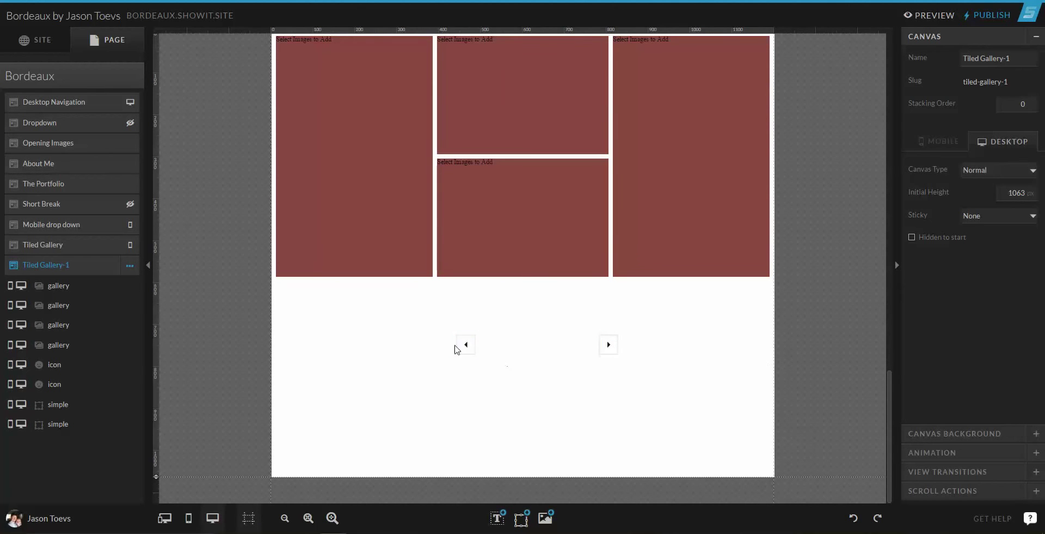
{"action": "left_click", "coordinate": [465, 345]}
{"action": "left_click", "coordinate": [470, 351], "text": "shift"}
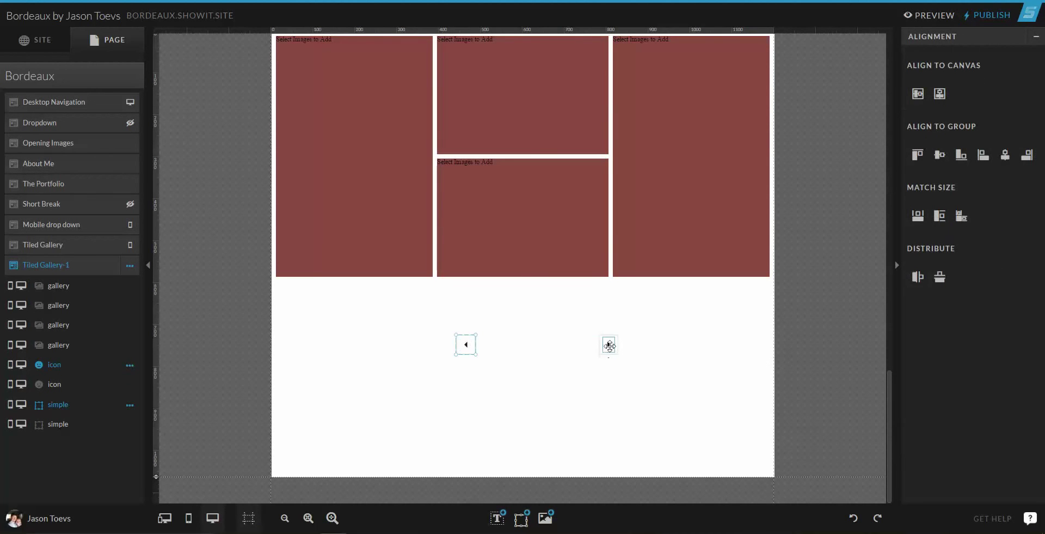
{"action": "left_click", "coordinate": [607, 344], "text": "shift"}
{"action": "left_click", "coordinate": [605, 349], "text": "shift"}
{"action": "left_click_drag", "start_coordinate": [603, 344], "coordinate": [820, 332]}
{"action": "left_click", "coordinate": [693, 332]}
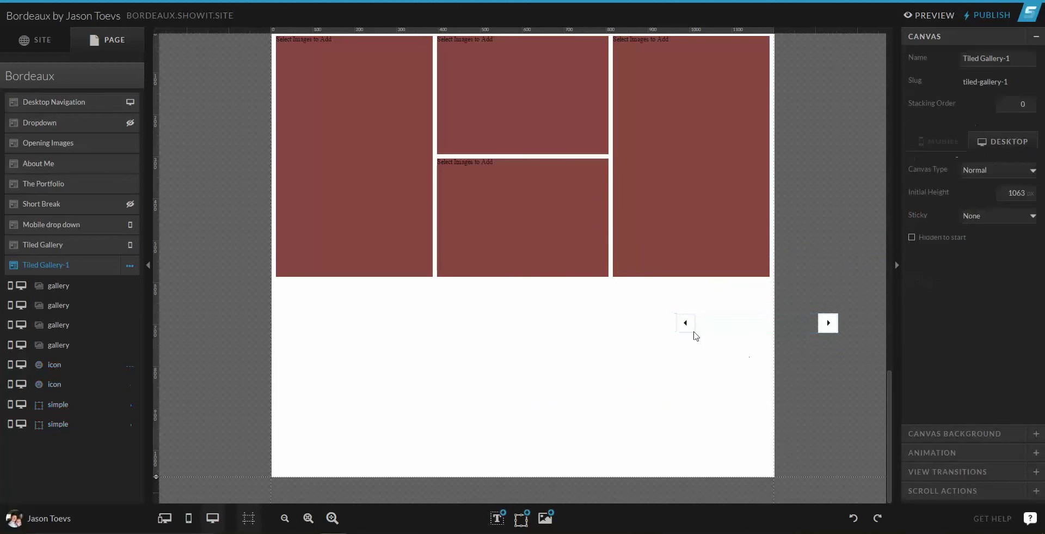
Move the left arrow icon and its box outside the canvas, right beside the other arrow
{"action": "left_click", "coordinate": [686, 321]}
{"action": "left_click", "coordinate": [691, 327], "text": "shift"}
{"action": "left_click_drag", "start_coordinate": [694, 329], "coordinate": [809, 329]}
{"action": "left_click", "coordinate": [814, 367]}
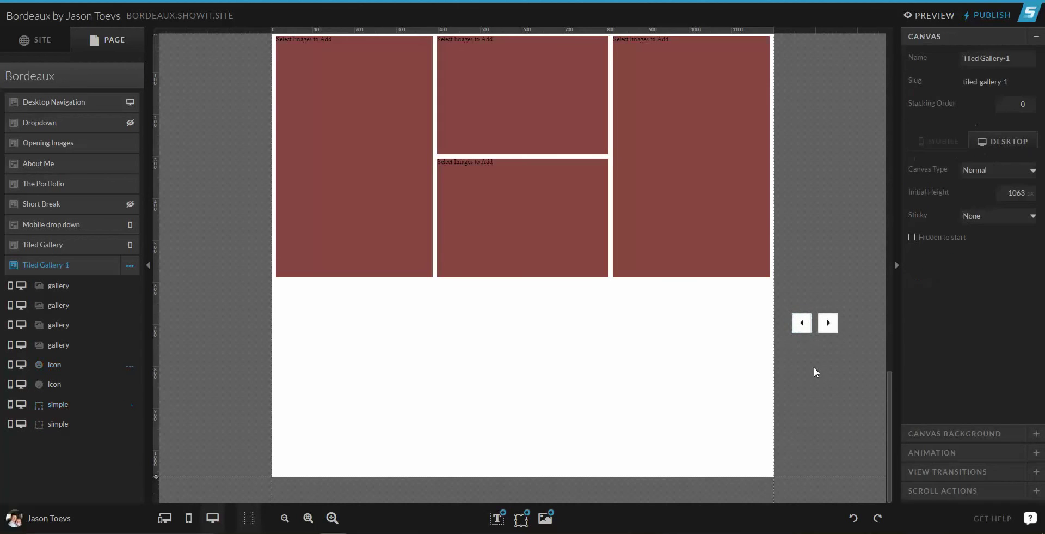
{"action": "scroll", "coordinate": [795, 349], "scroll_direction": "up", "scroll_amount": 4}
{"action": "scroll", "coordinate": [793, 344], "scroll_direction": "down", "scroll_amount": 3}
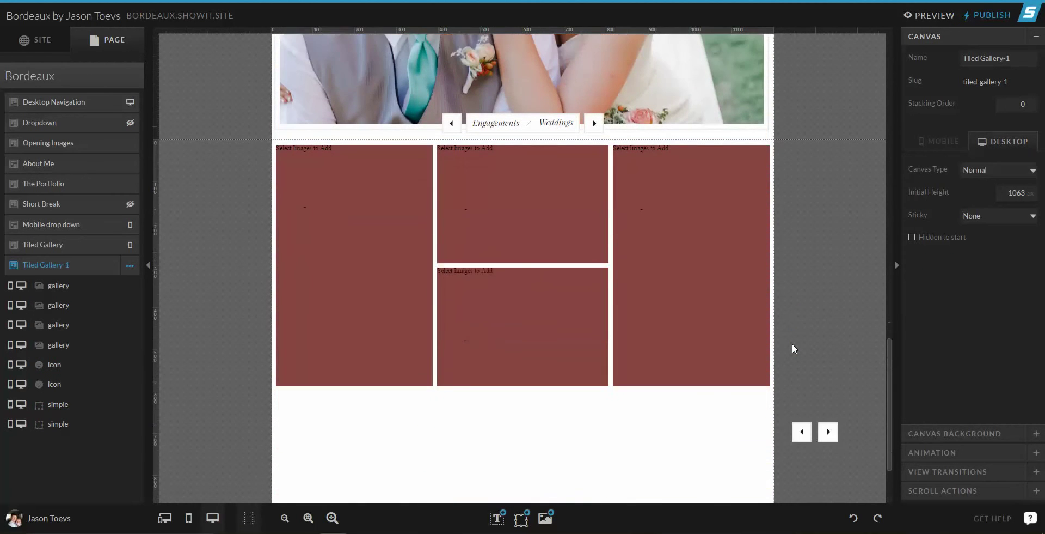
{"action": "scroll", "coordinate": [809, 323], "scroll_direction": "down", "scroll_amount": 2}
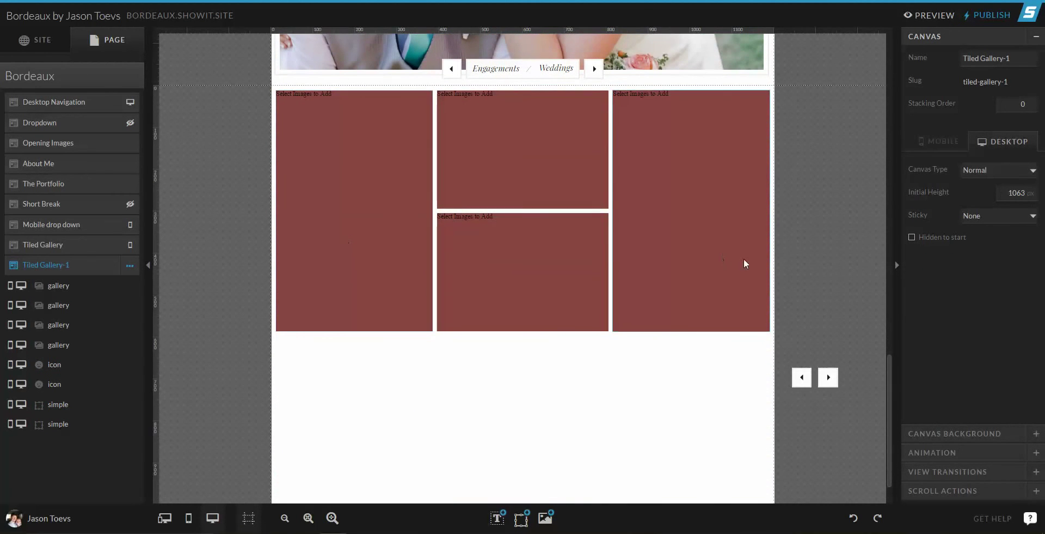
Duplicate the lower middle gallery and place the copy flush under the tall left gallery, at about X 11, Y 583 px
{"action": "left_click", "coordinate": [589, 283]}
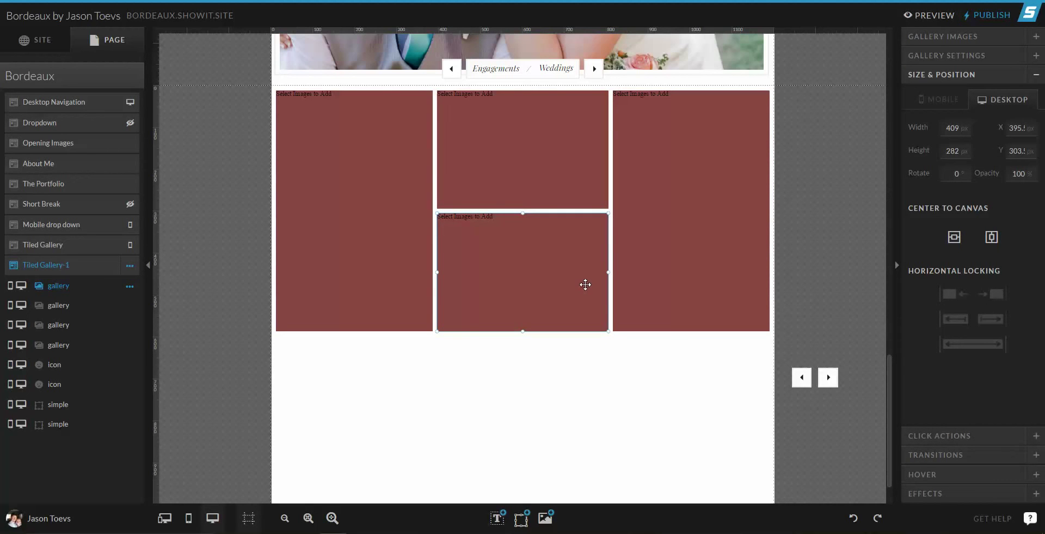
{"action": "key", "text": "ctrl+d"}
{"action": "left_click_drag", "start_coordinate": [537, 266], "coordinate": [376, 383]}
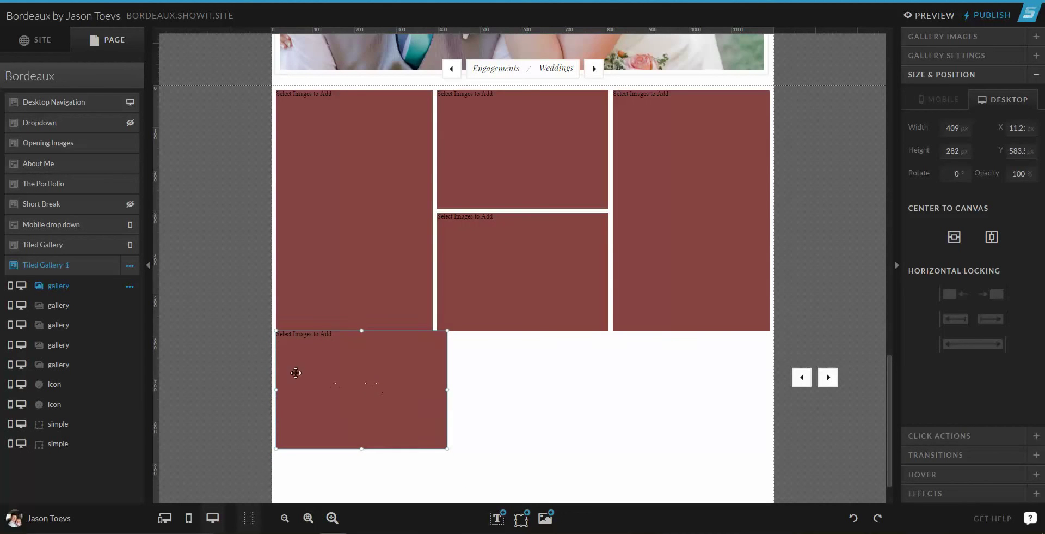
{"action": "left_click", "coordinate": [243, 362]}
Nudge the duplicated gallery down to about Y 595 px to leave an even gap under the tall left gallery
{"action": "left_click", "coordinate": [296, 380]}
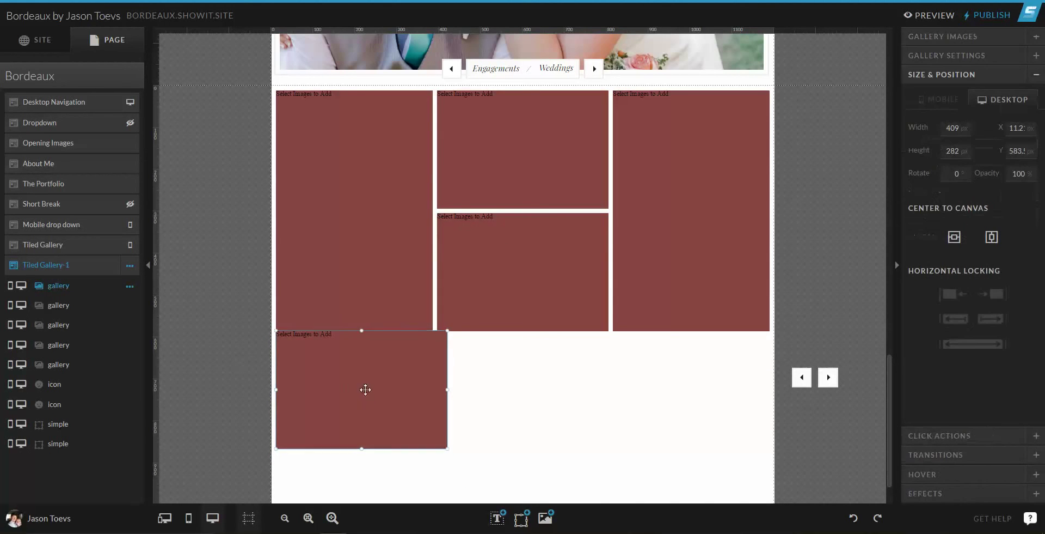
{"action": "left_click", "coordinate": [206, 378]}
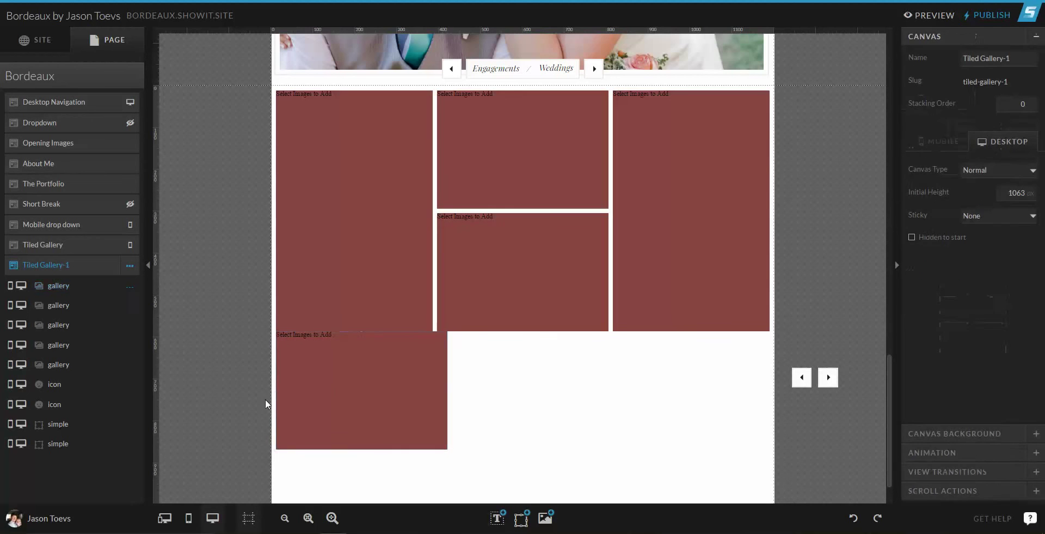
{"action": "left_click", "coordinate": [345, 405]}
{"action": "left_click", "coordinate": [198, 391]}
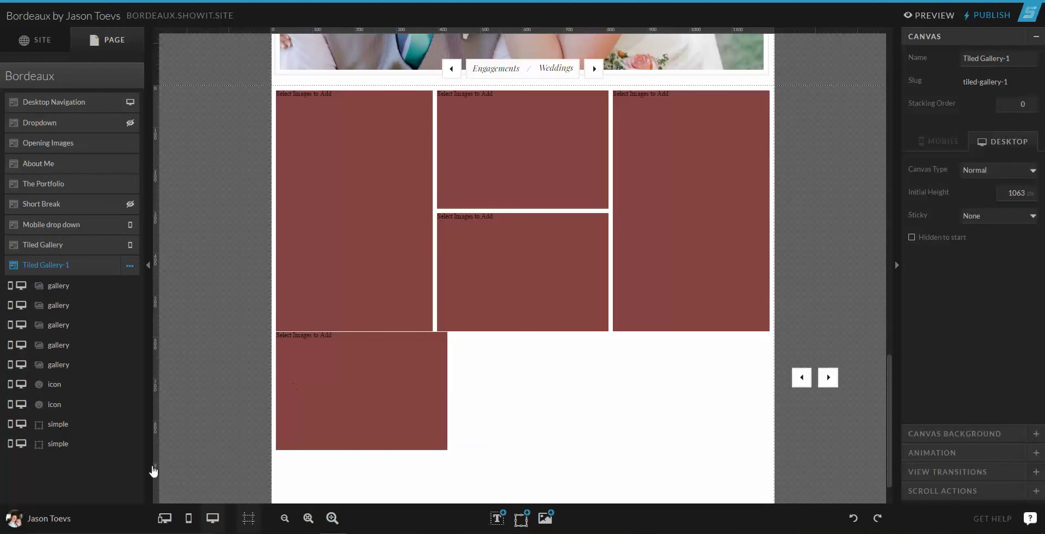
{"action": "left_click", "coordinate": [313, 400]}
{"action": "key", "text": "shift+Down"}
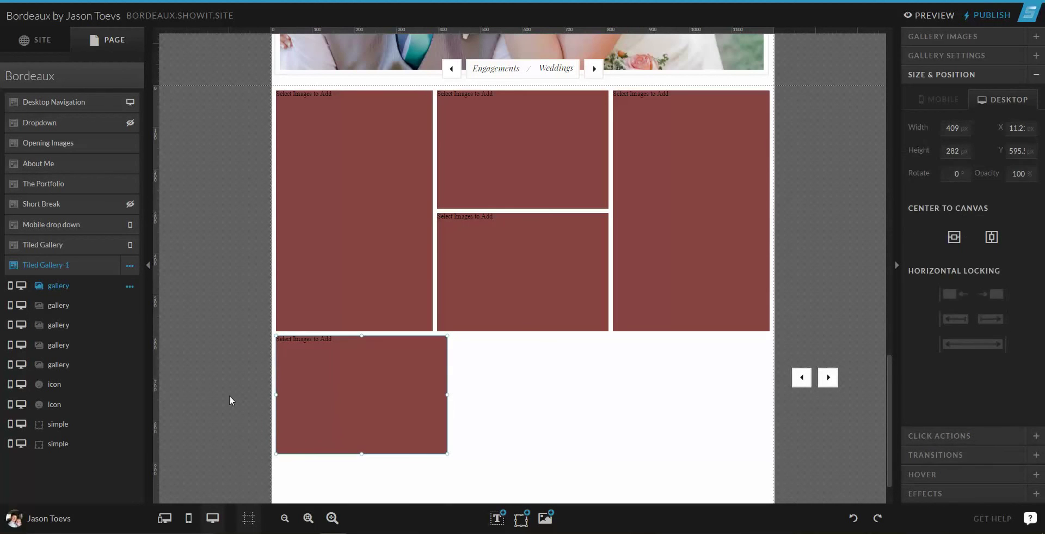
{"action": "left_click", "coordinate": [230, 397]}
{"action": "left_click", "coordinate": [338, 397]}
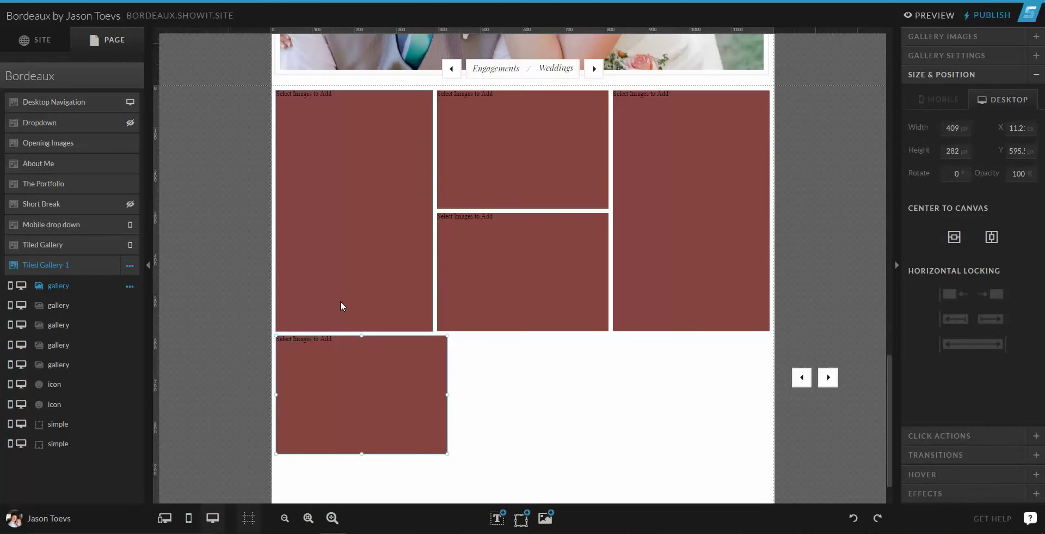
{"action": "left_click", "coordinate": [341, 301], "text": "shift"}
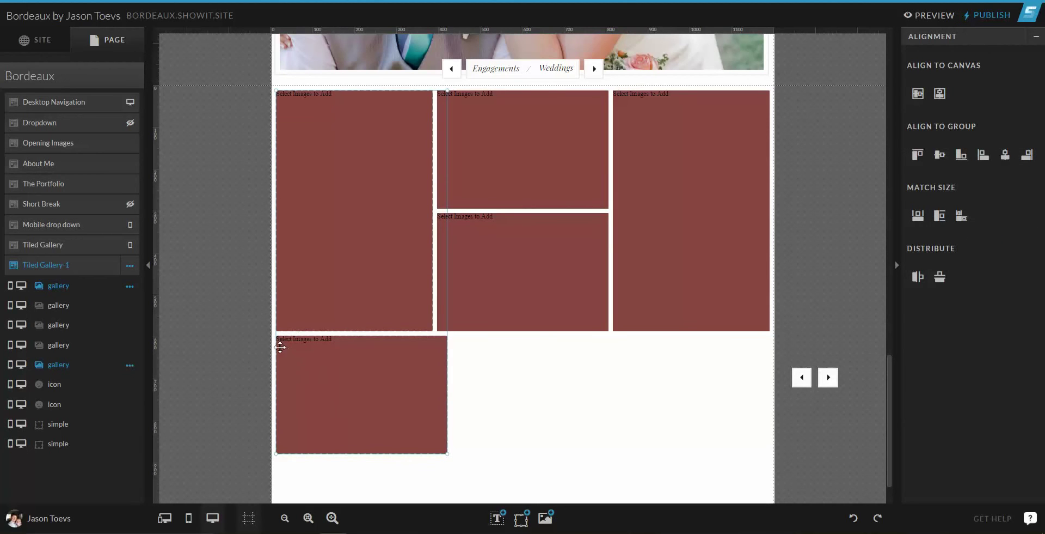
{"action": "left_click", "coordinate": [228, 350]}
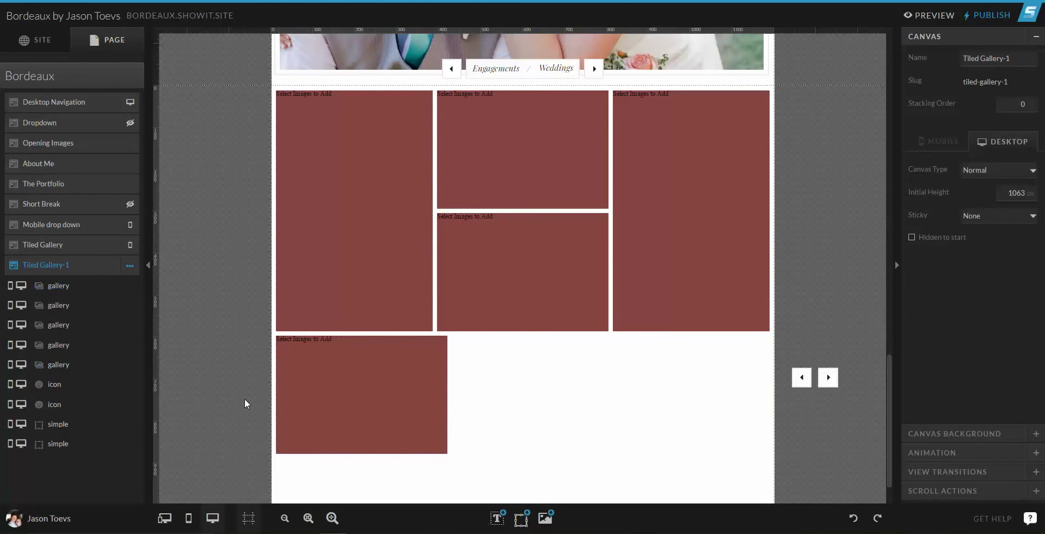
Shrink the duplicated gallery to about 376 × 169 px so its width roughly follows the tall left gallery
{"action": "left_click", "coordinate": [366, 406]}
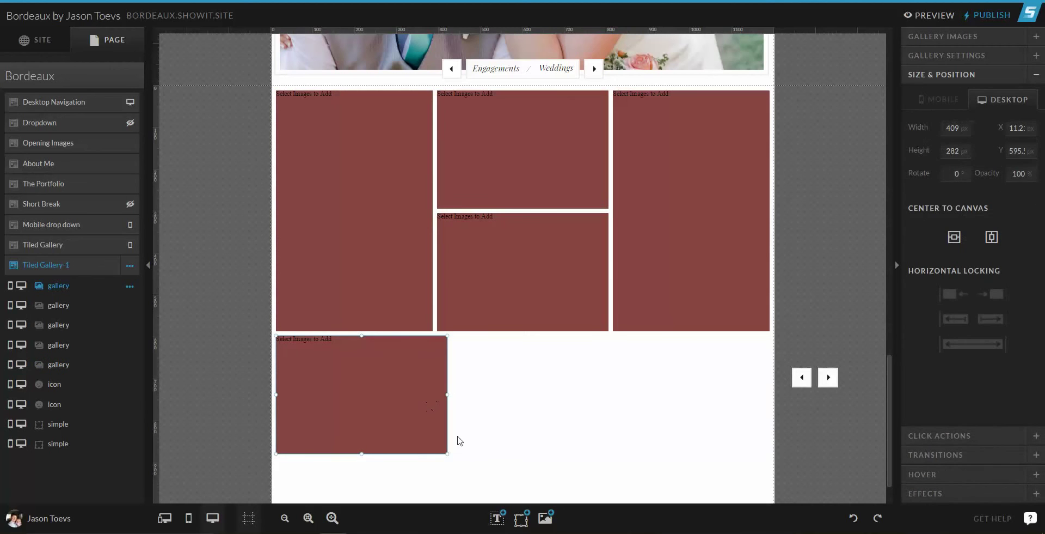
{"action": "left_click_drag", "start_coordinate": [447, 453], "coordinate": [432, 405]}
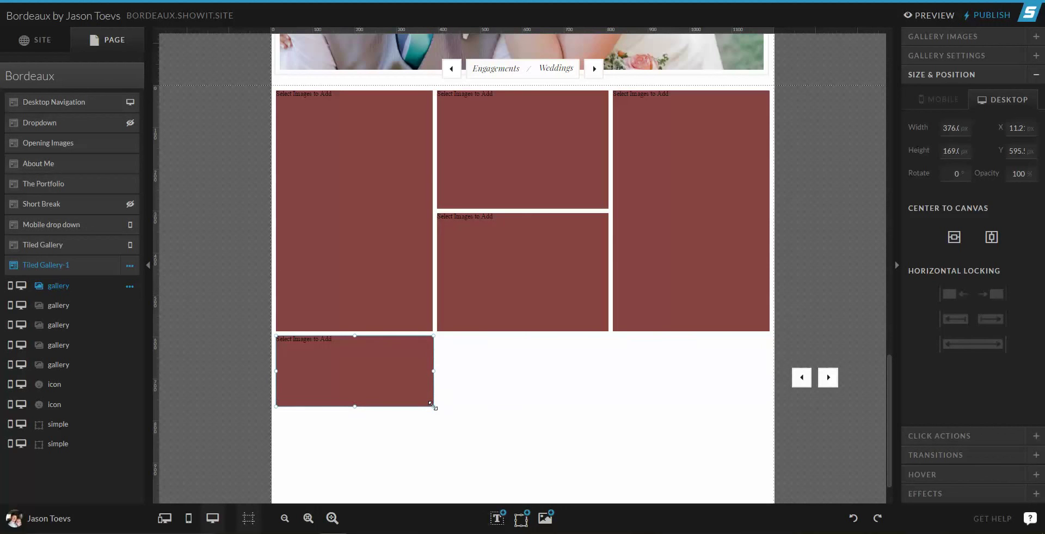
{"action": "left_click", "coordinate": [226, 344]}
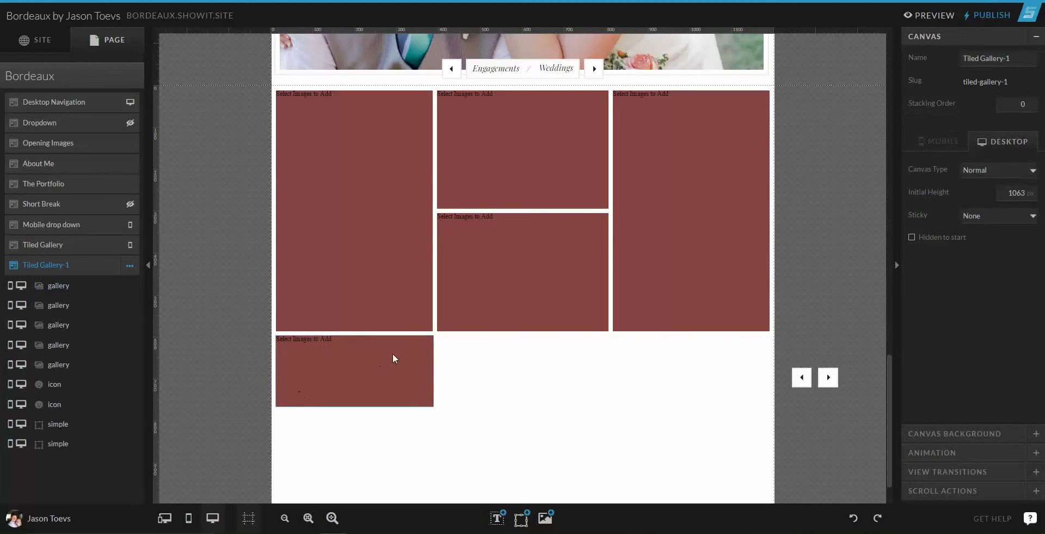
Line up the tall left gallery with the small gallery beneath it, shifting the tall one to about X 12 px
{"action": "left_click", "coordinate": [391, 277]}
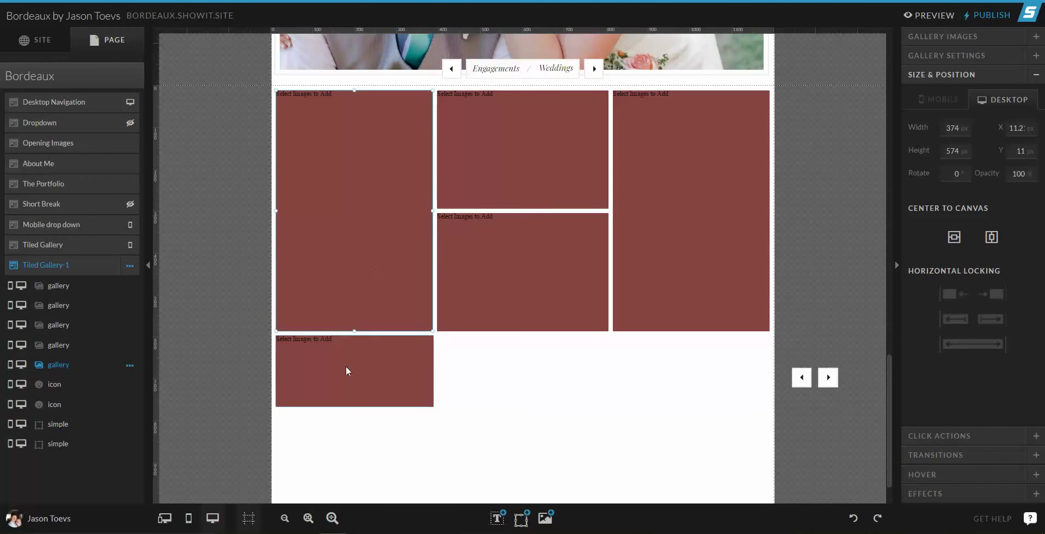
{"action": "left_click", "coordinate": [354, 390]}
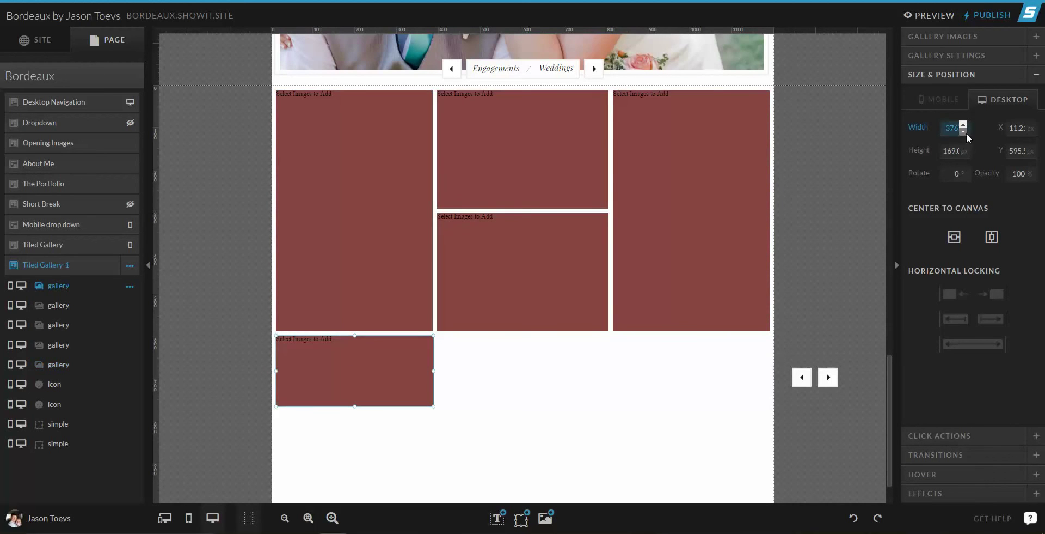
{"action": "left_click", "coordinate": [384, 299], "text": "shift"}
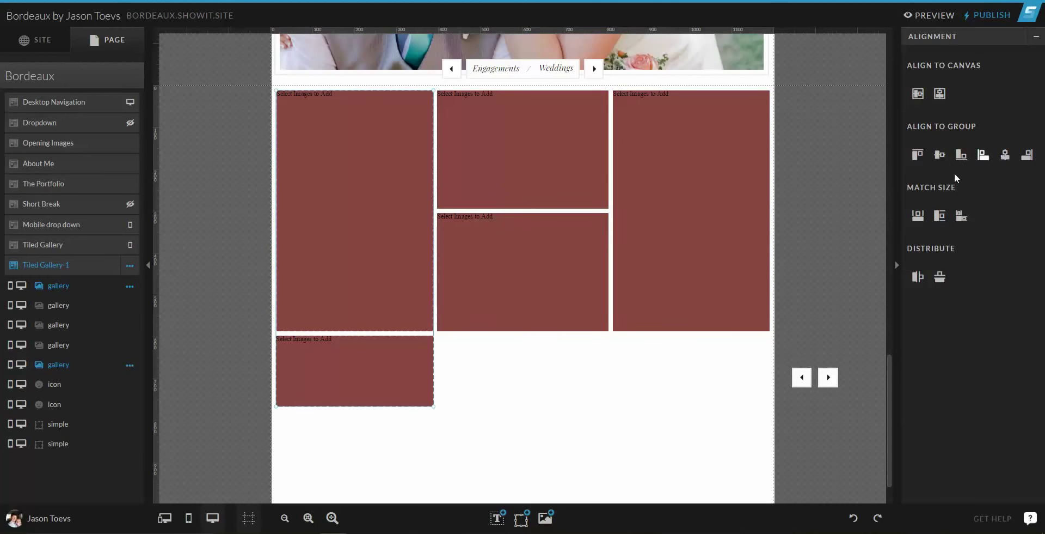
{"action": "left_click", "coordinate": [822, 254]}
{"action": "left_click", "coordinate": [358, 268]}
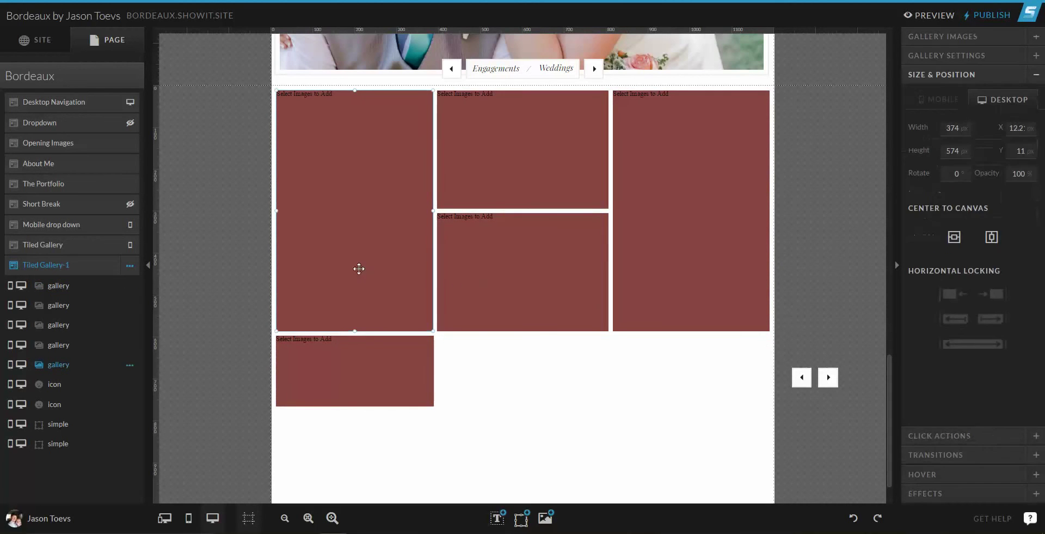
{"action": "left_click", "coordinate": [332, 378], "text": "shift"}
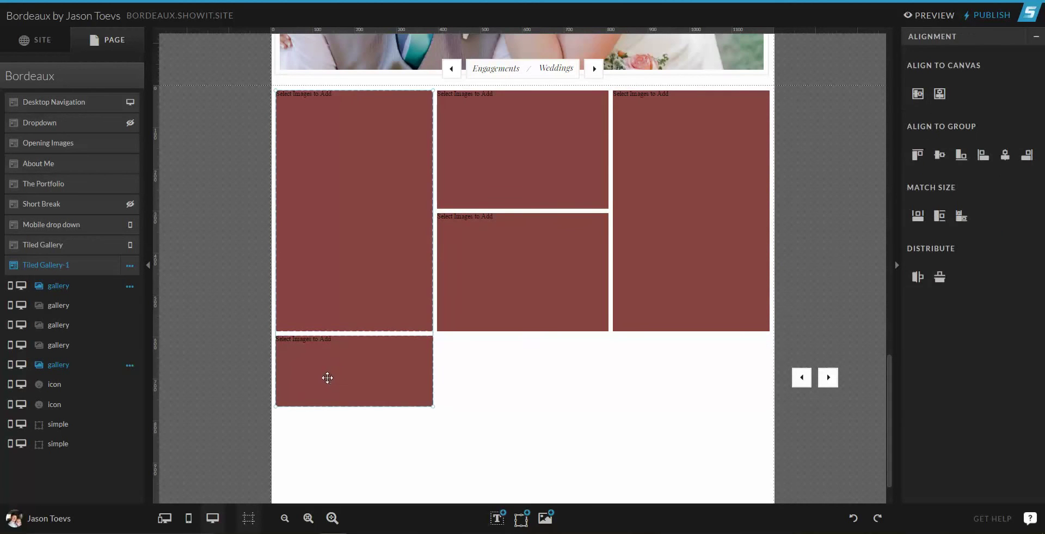
{"action": "left_click", "coordinate": [243, 363]}
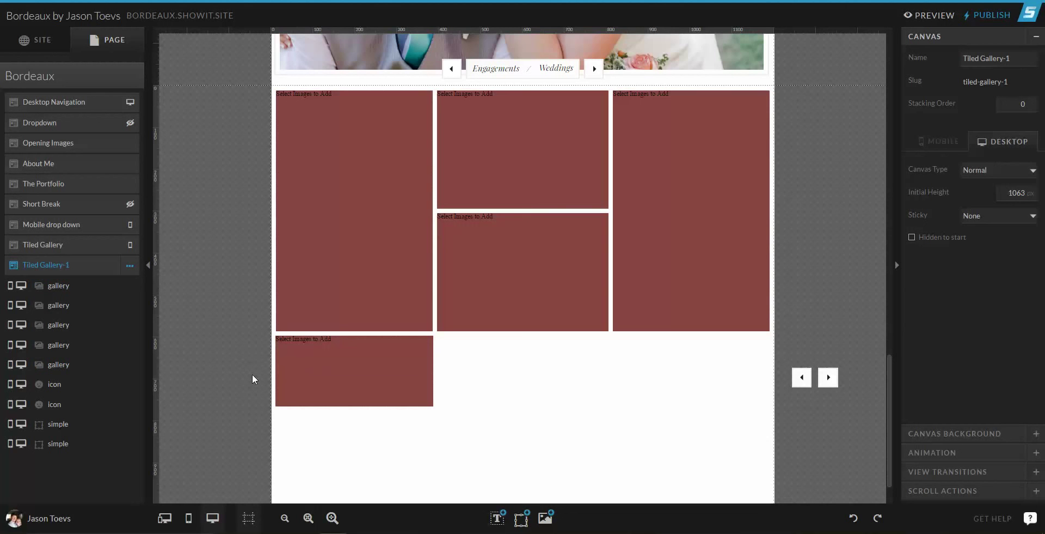
{"action": "left_click", "coordinate": [410, 250]}
{"action": "left_click", "coordinate": [384, 386], "text": "shift"}
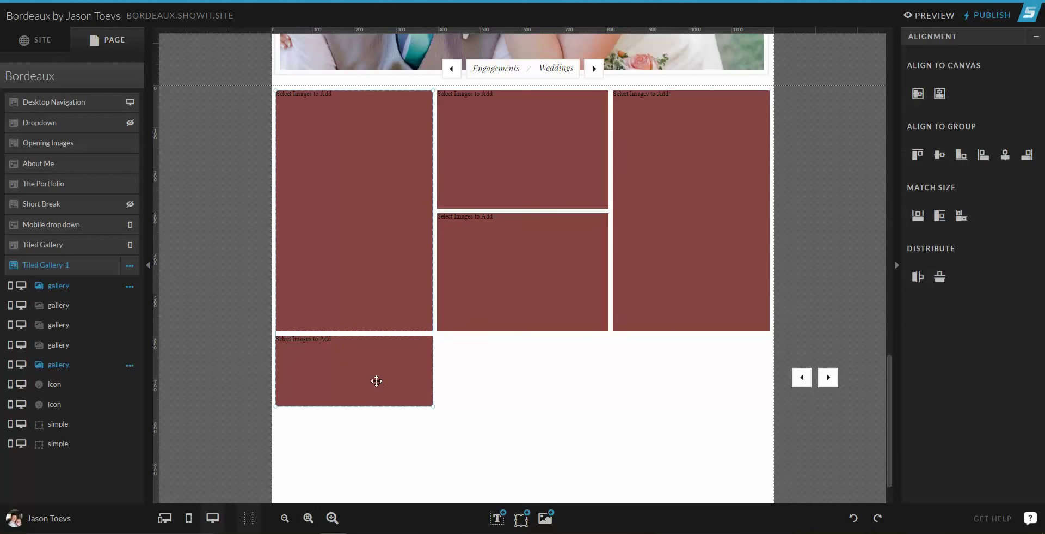
{"action": "left_click", "coordinate": [209, 343]}
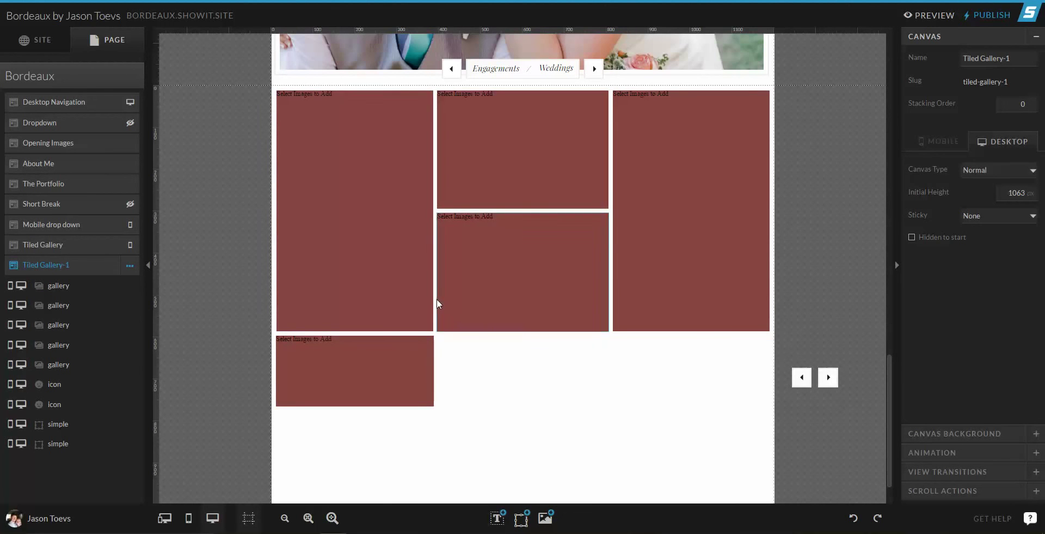
Distribute the tall left, lower middle and tall right galleries evenly in the horizontal direction
{"action": "left_click", "coordinate": [648, 280]}
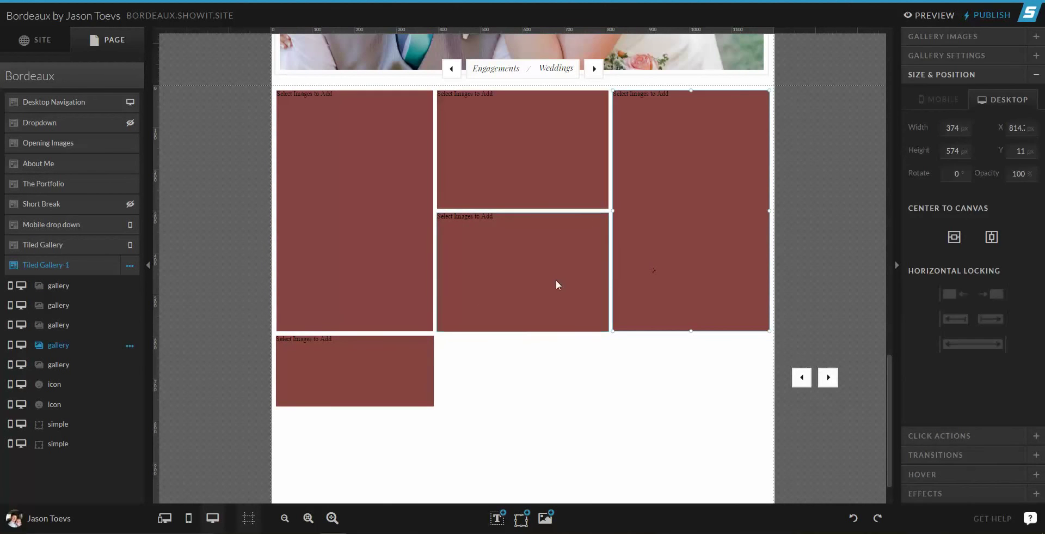
{"action": "left_click", "coordinate": [558, 279], "text": "shift"}
{"action": "left_click", "coordinate": [385, 278], "text": "shift"}
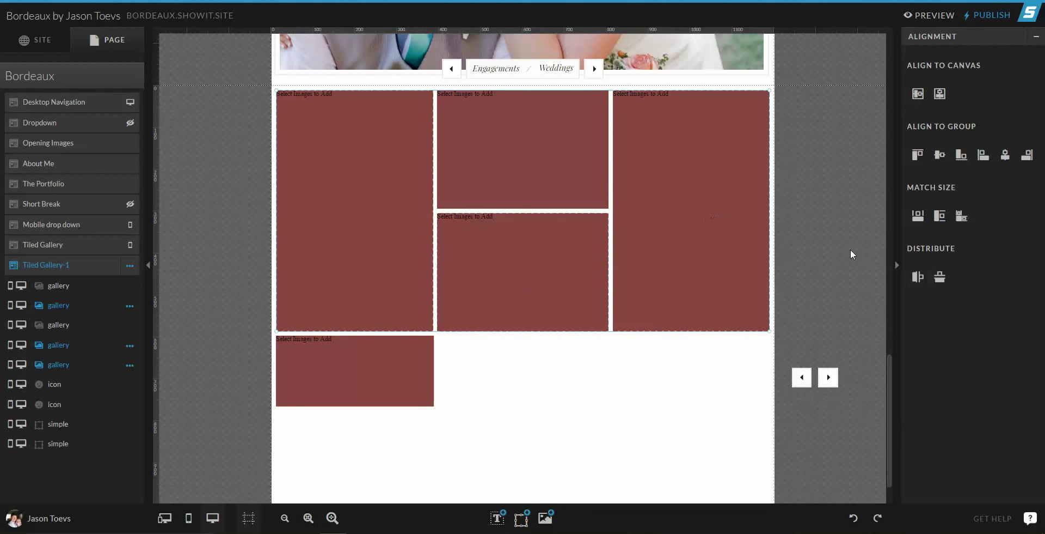
{"action": "left_click", "coordinate": [919, 277]}
{"action": "left_click", "coordinate": [809, 230]}
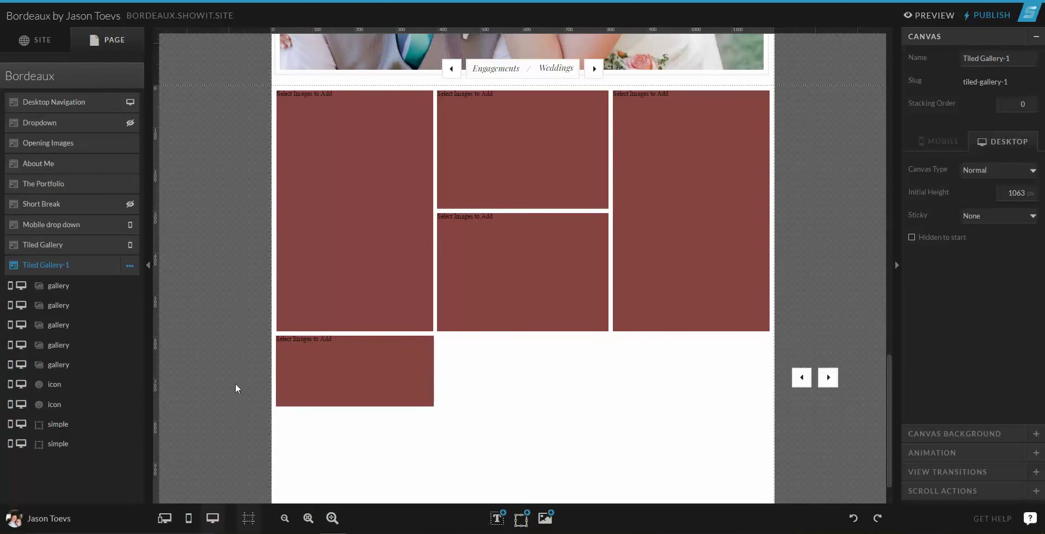
Duplicate the small lower-left gallery and place the copy directly beneath it at about X 11, Y 775 px, leaving an even gap
{"action": "scroll", "coordinate": [240, 358], "scroll_direction": "down", "scroll_amount": 1}
{"action": "left_click", "coordinate": [354, 333]}
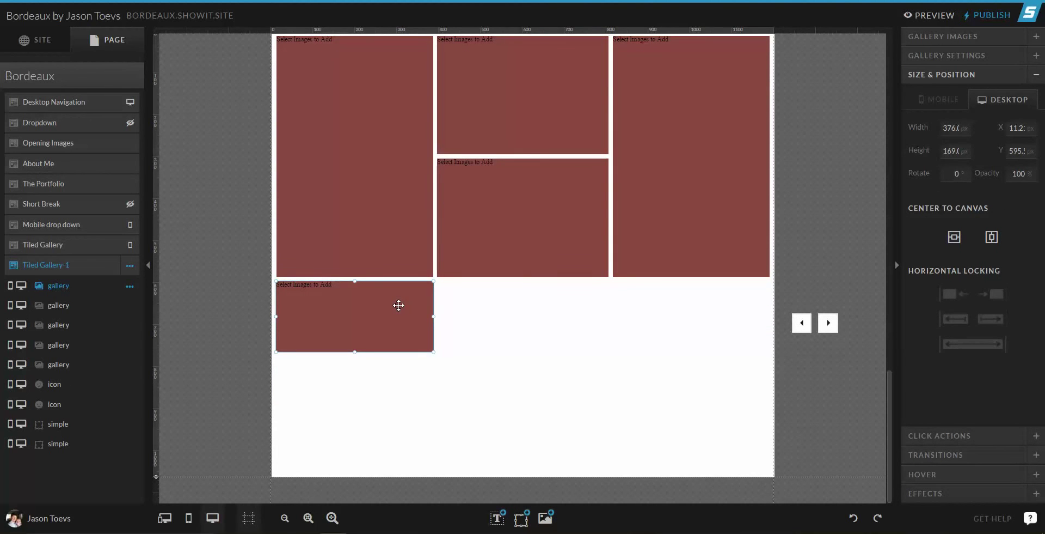
{"action": "key", "text": "ctrl+d"}
{"action": "left_click_drag", "start_coordinate": [397, 303], "coordinate": [366, 364]}
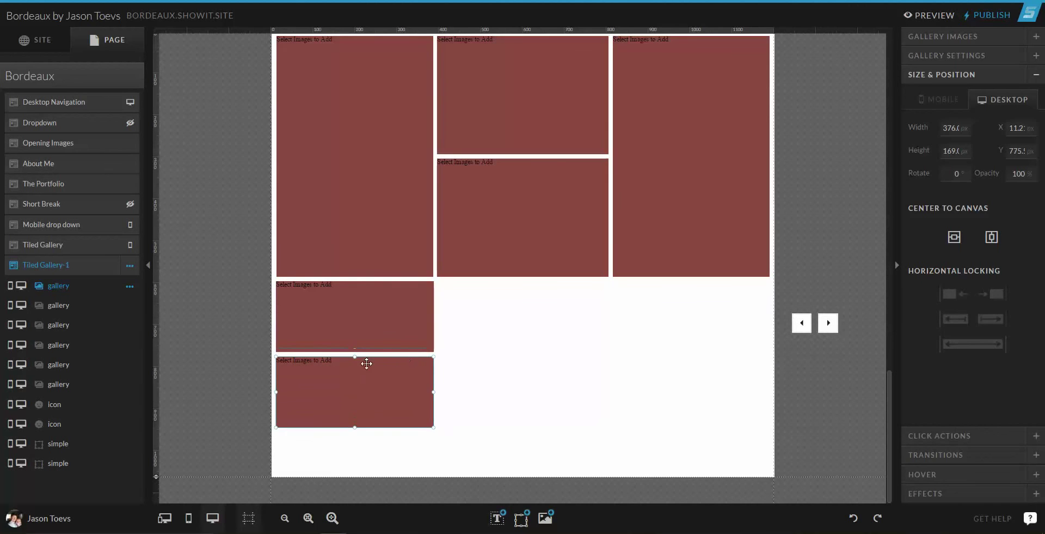
Extend the Tiled Gallery-1 canvas downward to an initial height of about 1289 px
{"action": "left_click", "coordinate": [211, 361]}
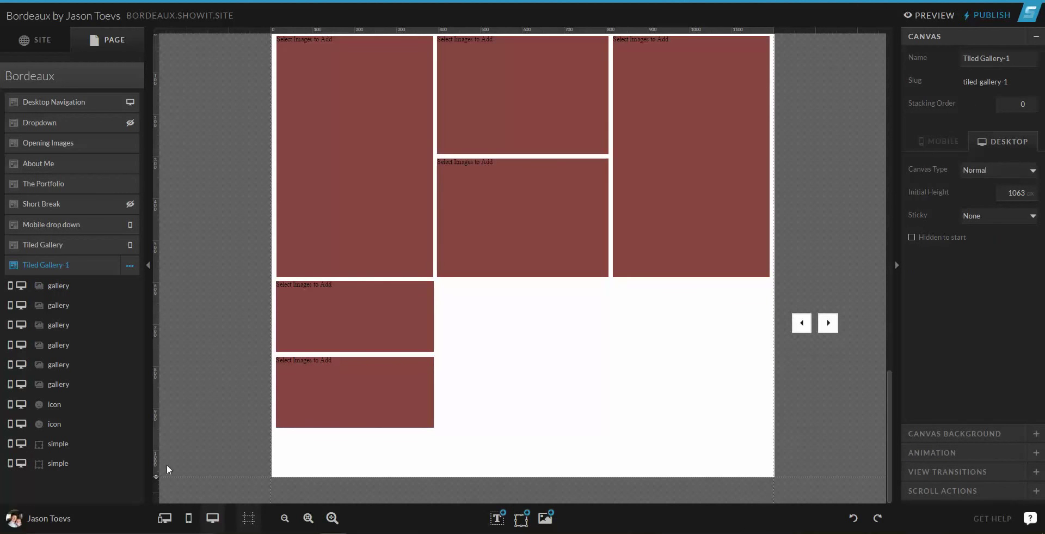
{"action": "left_click_drag", "start_coordinate": [169, 469], "coordinate": [166, 515]}
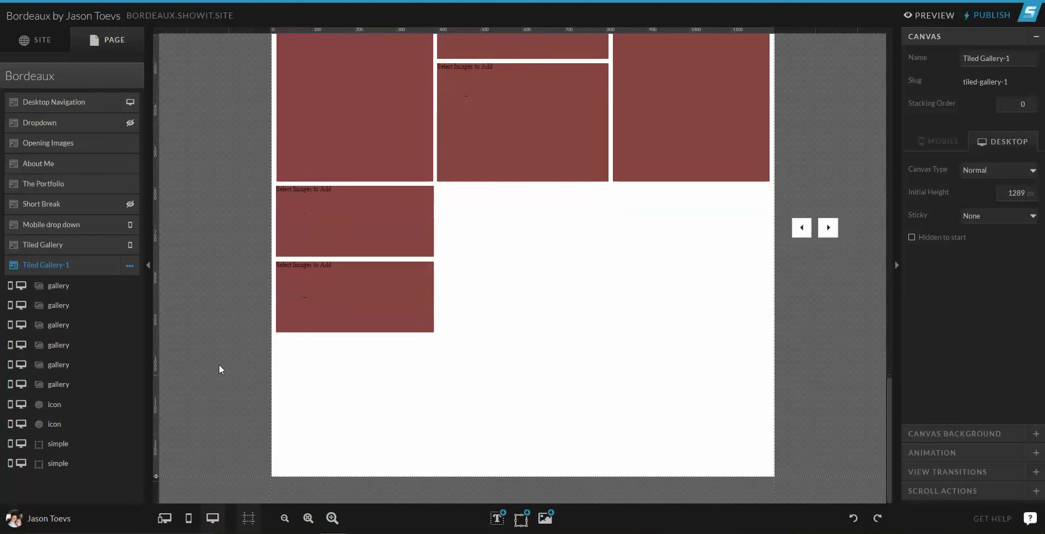
{"action": "scroll", "coordinate": [263, 345], "scroll_direction": "up", "scroll_amount": 5}
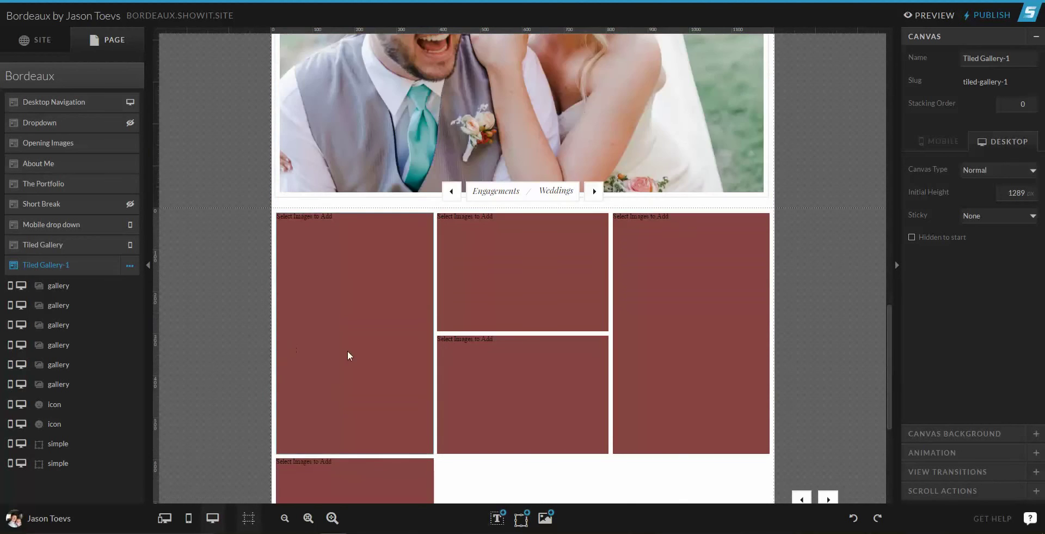
Duplicate the tall right gallery and place the copy under the lower middle gallery at about X 396, Y 596 px
{"action": "scroll", "coordinate": [348, 350], "scroll_direction": "down", "scroll_amount": 3}
{"action": "left_click", "coordinate": [674, 233]}
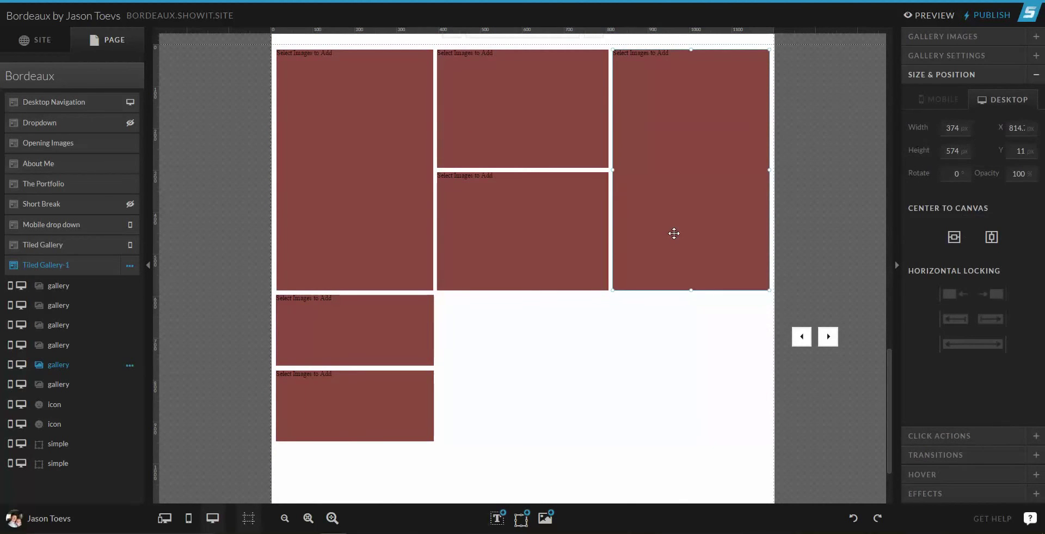
{"action": "left_click_drag", "start_coordinate": [686, 226], "coordinate": [535, 448]}
{"action": "left_click", "coordinate": [241, 311]}
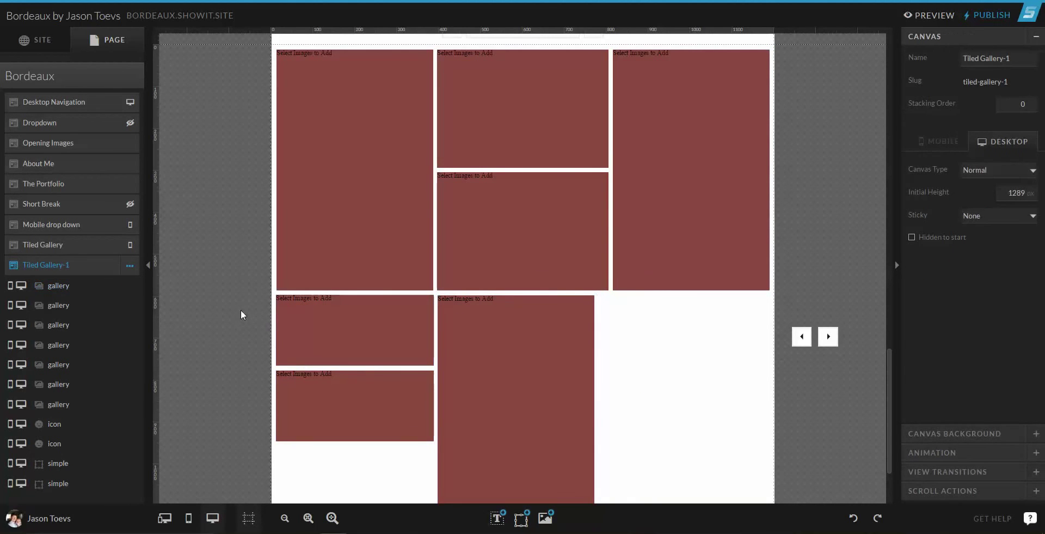
Widen the duplicated tall gallery to about 410 px so it roughly spans the middle column
{"action": "left_click", "coordinate": [482, 335]}
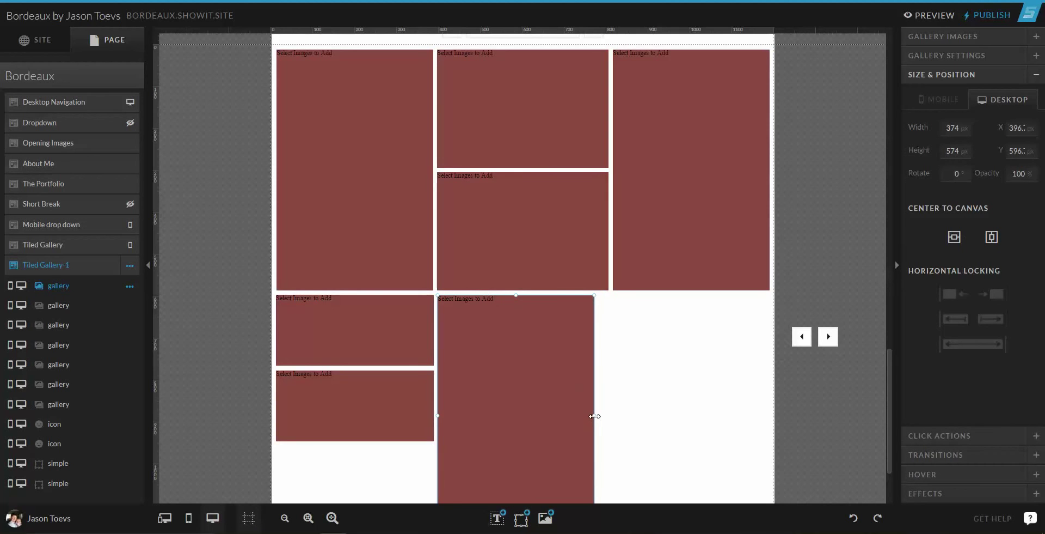
{"action": "left_click_drag", "start_coordinate": [594, 415], "coordinate": [610, 414]}
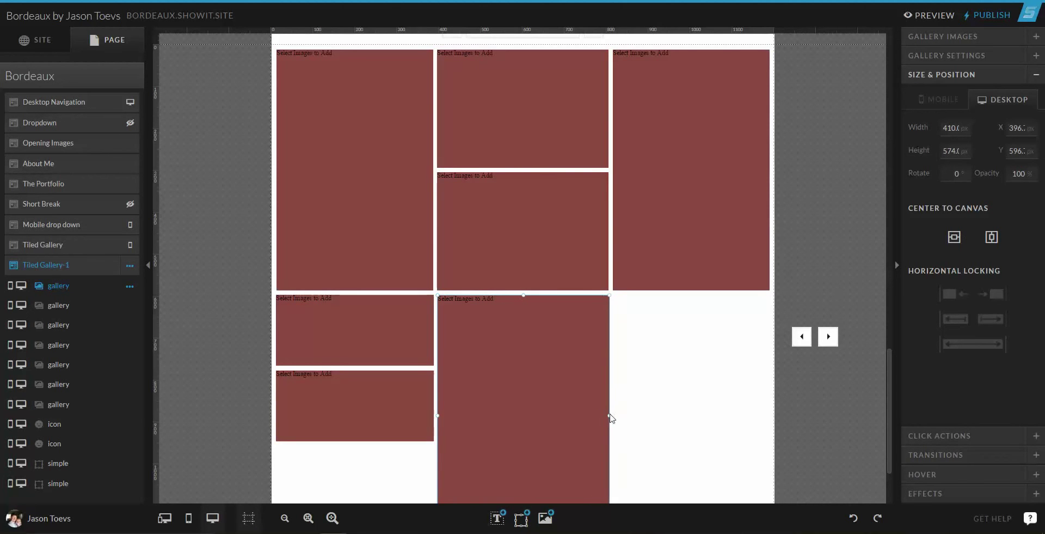
{"action": "left_click", "coordinate": [835, 268]}
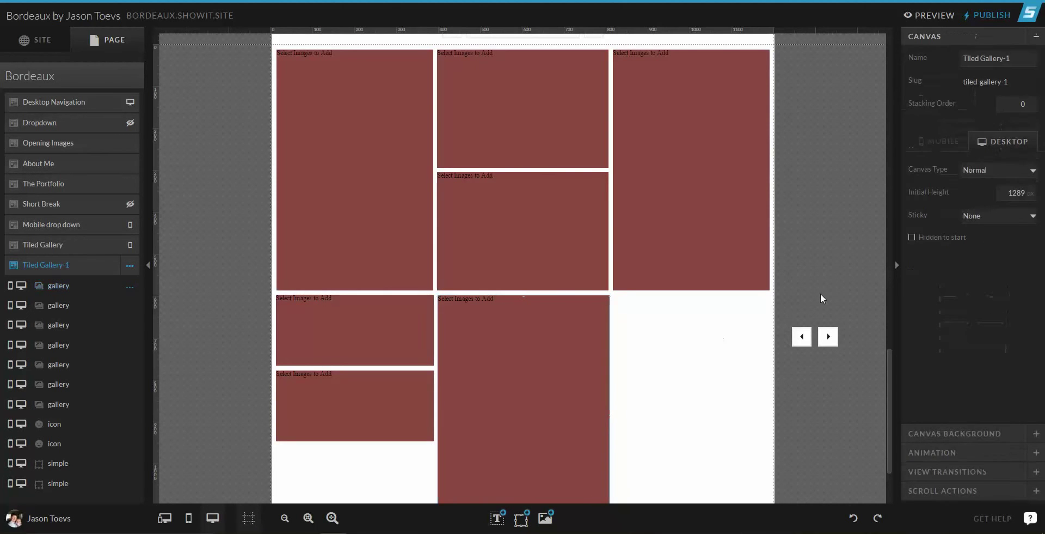
Match the duplicated tall gallery to the middle column with a width of 409 px and move it up to about Y 595 px
{"action": "left_click", "coordinate": [537, 344]}
{"action": "left_click", "coordinate": [243, 324]}
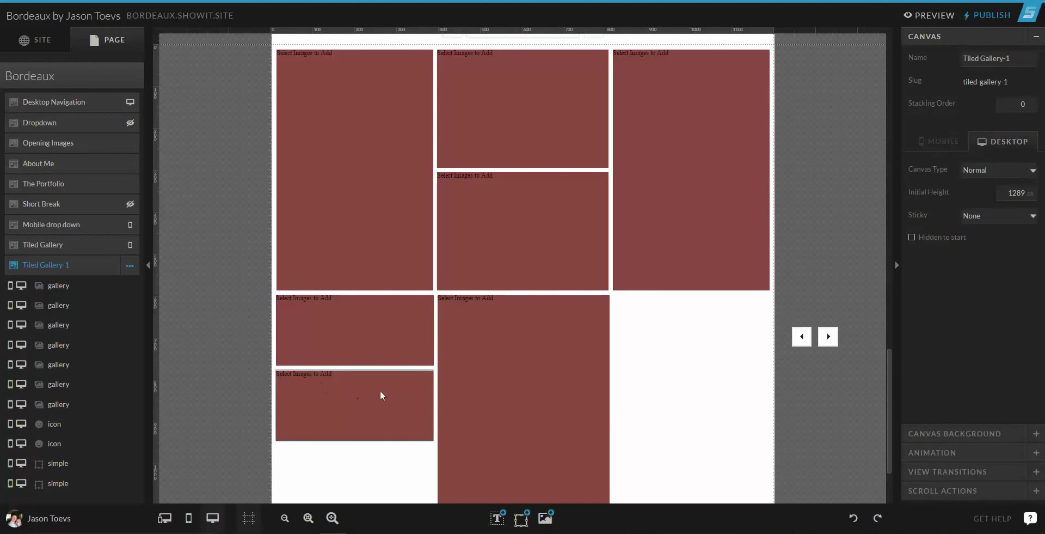
{"action": "left_click", "coordinate": [566, 253]}
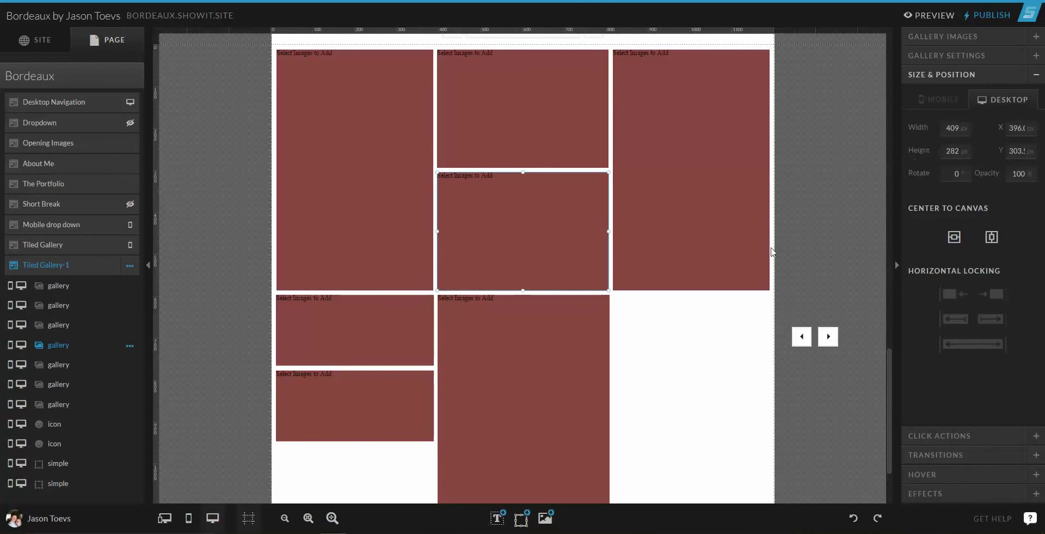
{"action": "left_click", "coordinate": [579, 364]}
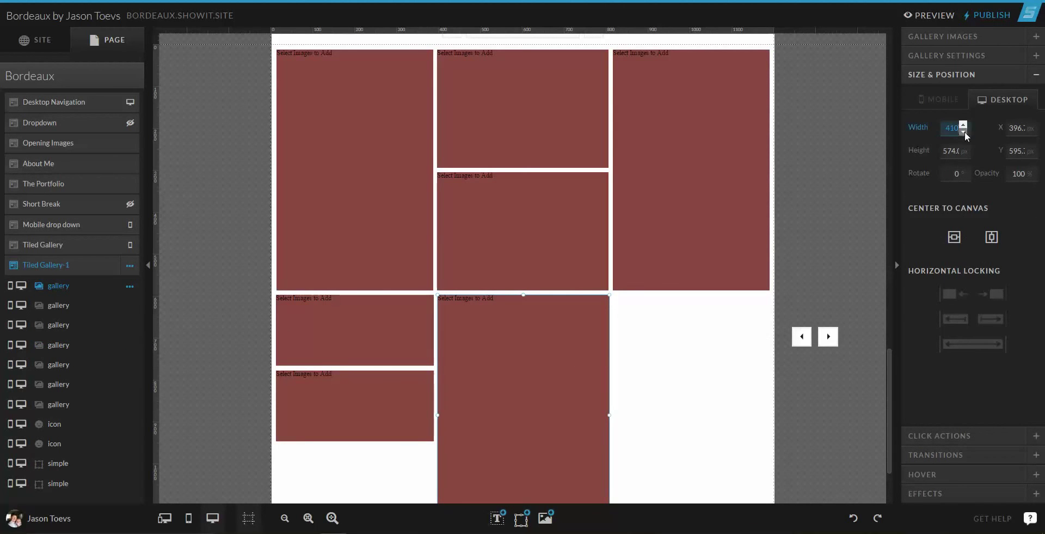
{"action": "left_click", "coordinate": [819, 235]}
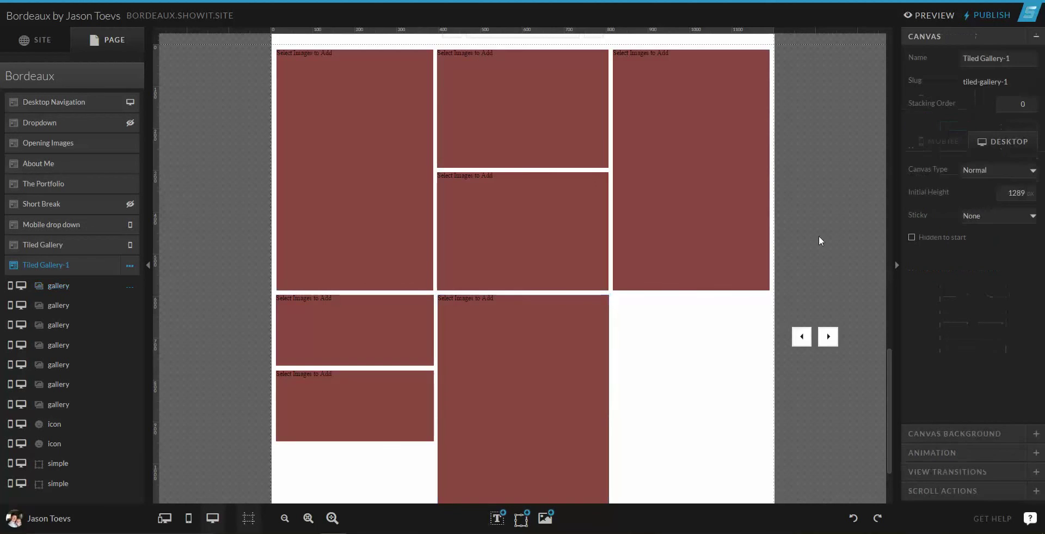
Shorten the new middle gallery into a square by setting its height to 409 px
{"action": "scroll", "coordinate": [802, 277], "scroll_direction": "down", "scroll_amount": 2}
{"action": "left_click", "coordinate": [509, 327]}
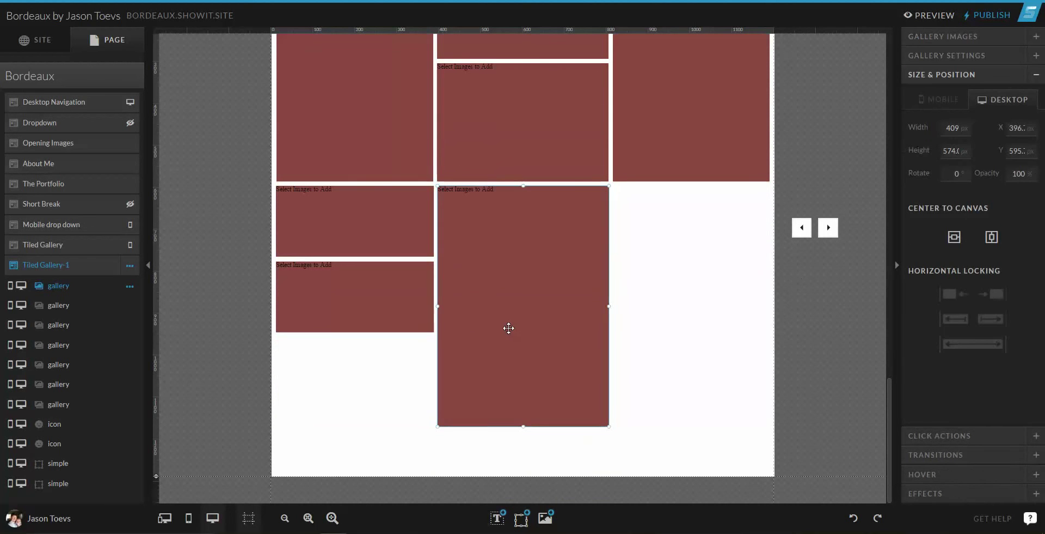
{"action": "left_click_drag", "start_coordinate": [524, 425], "coordinate": [526, 332]}
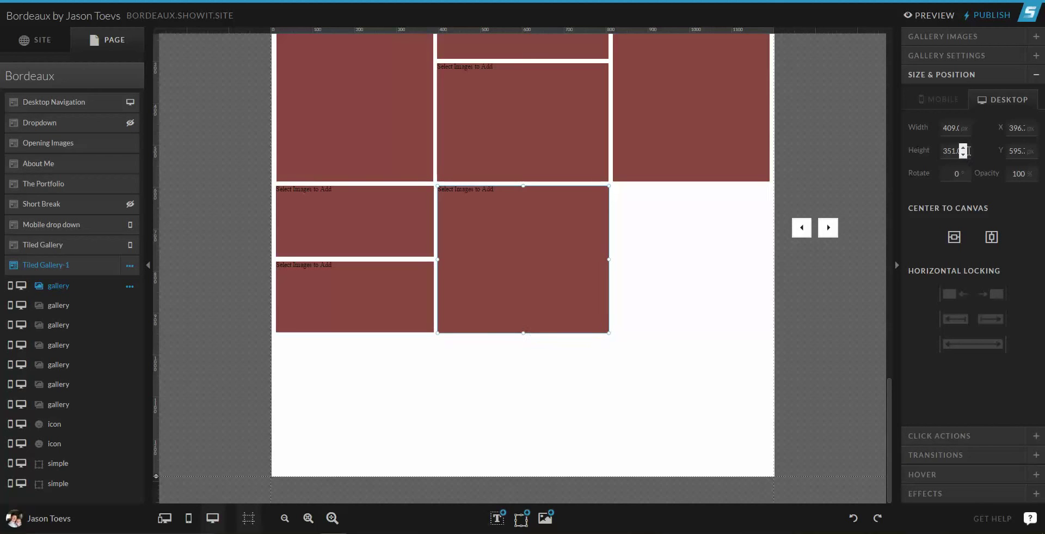
{"action": "left_click", "coordinate": [947, 150]}
{"action": "type", "text": "409"}
{"action": "key", "text": "Return"}
{"action": "left_click", "coordinate": [856, 187]}
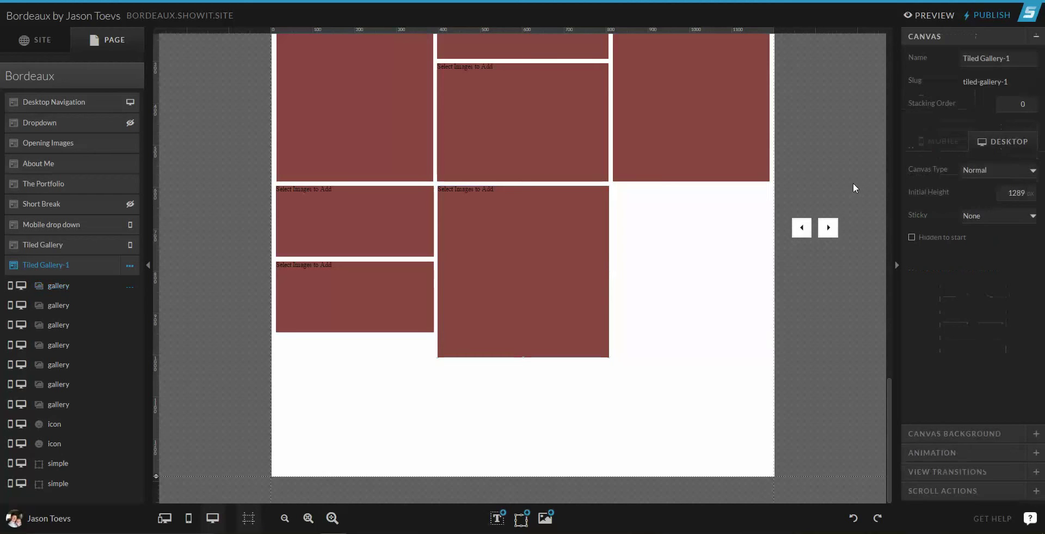
Duplicate the second small left gallery and place the copy directly beneath it at about X 11, Y 955 px
{"action": "left_click", "coordinate": [362, 312]}
{"action": "key", "text": "ctrl+d"}
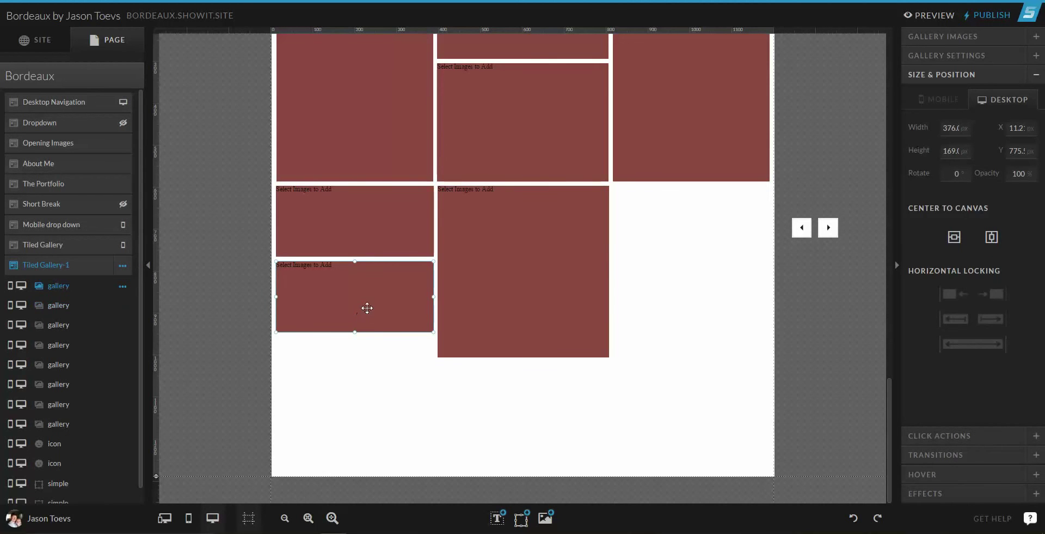
{"action": "left_click_drag", "start_coordinate": [367, 308], "coordinate": [357, 345]}
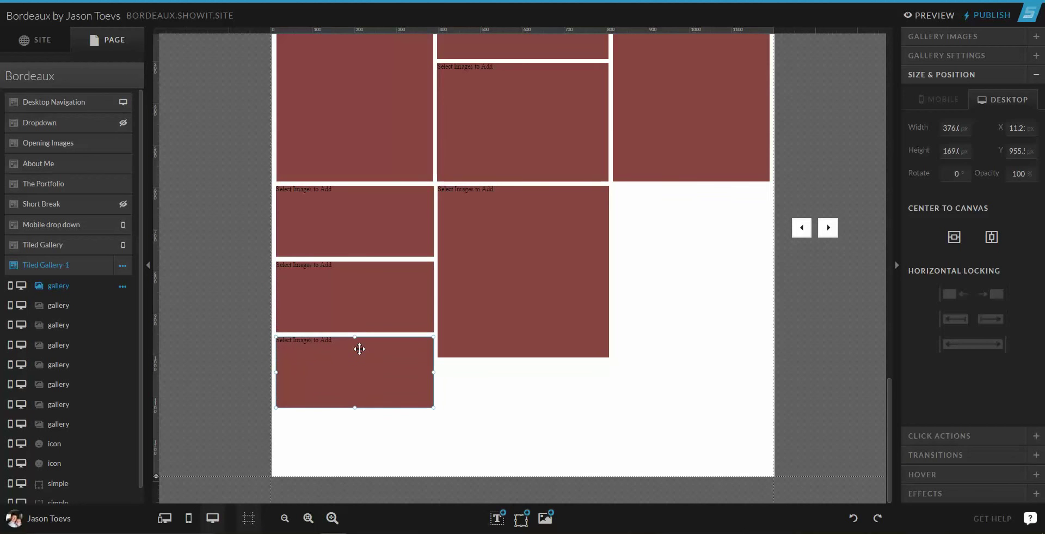
{"action": "left_click", "coordinate": [201, 334]}
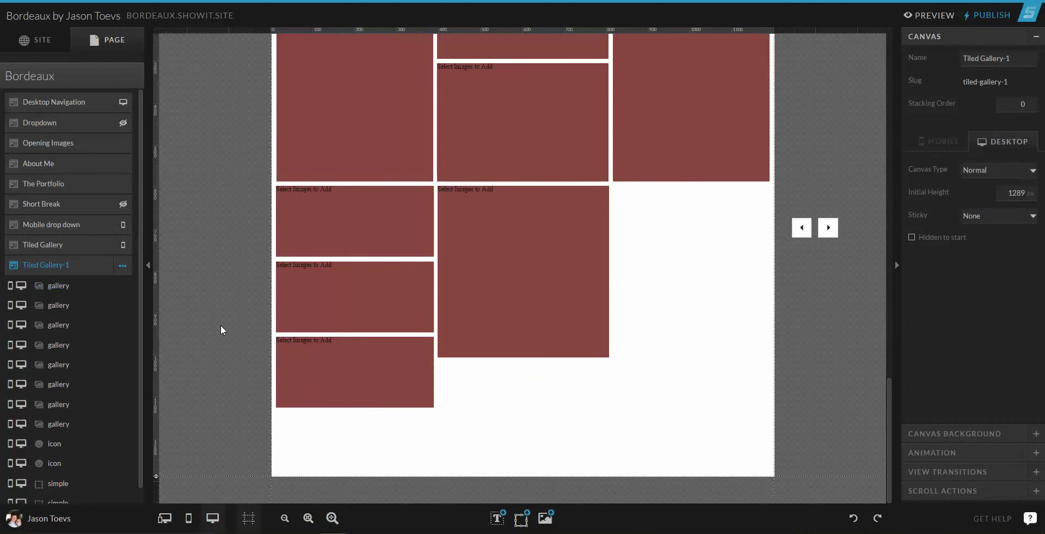
Stretch the lowest left gallery downward to about 435 px tall, extending the canvas further to make room for it
{"action": "left_click", "coordinate": [358, 404]}
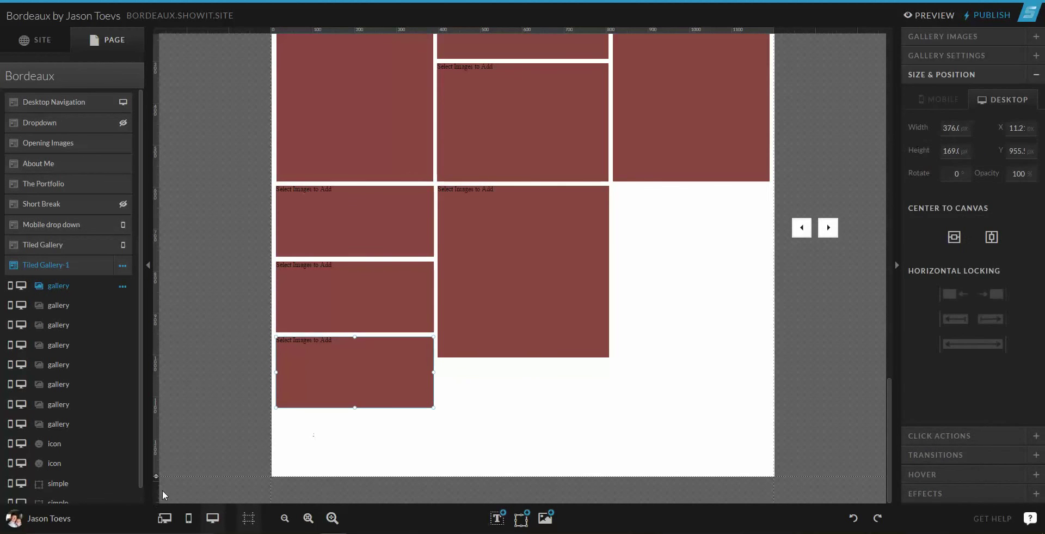
{"action": "left_click_drag", "start_coordinate": [156, 477], "coordinate": [157, 503]}
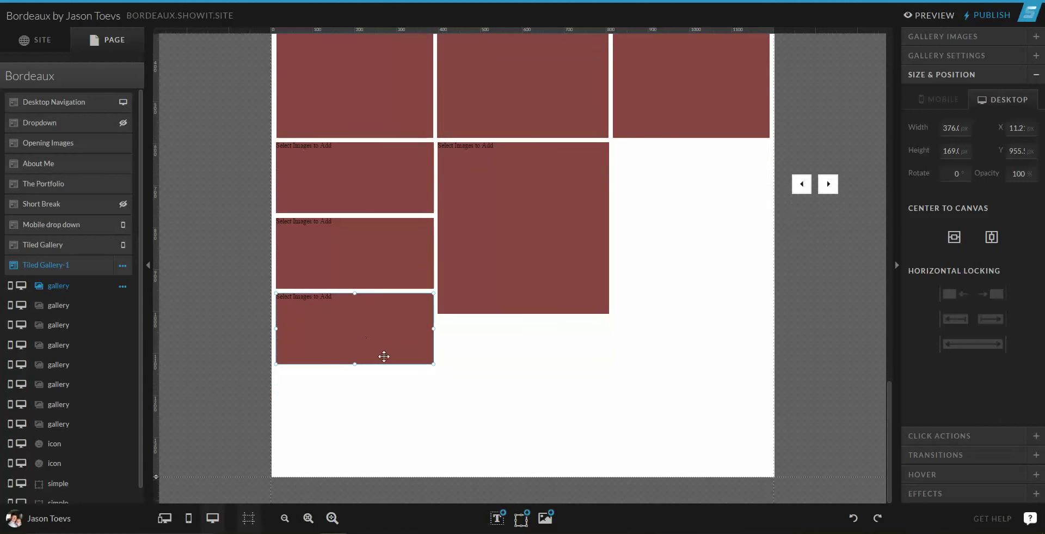
{"action": "left_click_drag", "start_coordinate": [354, 363], "coordinate": [354, 475]}
{"action": "left_click_drag", "start_coordinate": [156, 477], "coordinate": [163, 524]}
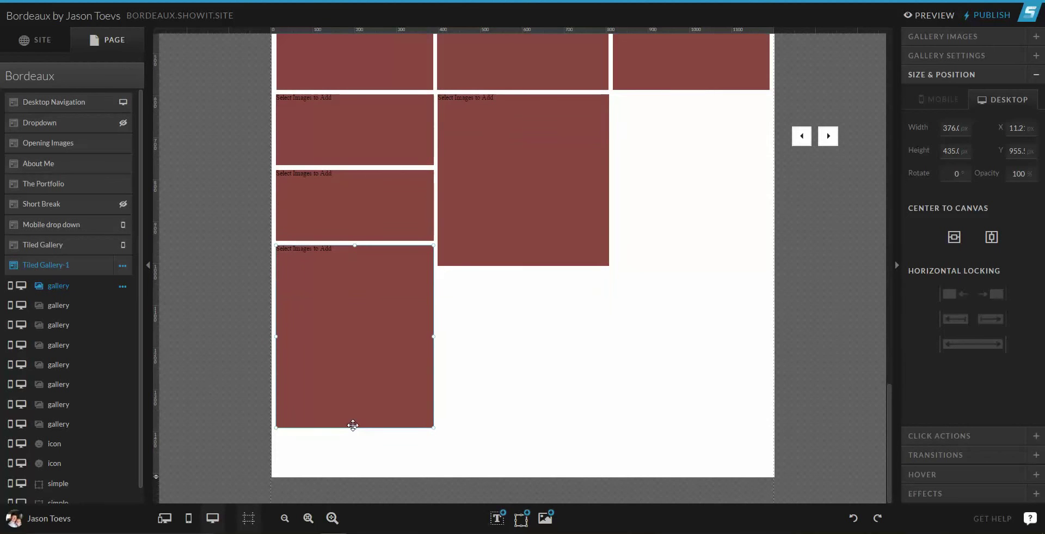
{"action": "scroll", "coordinate": [187, 305], "scroll_direction": "up", "scroll_amount": 5}
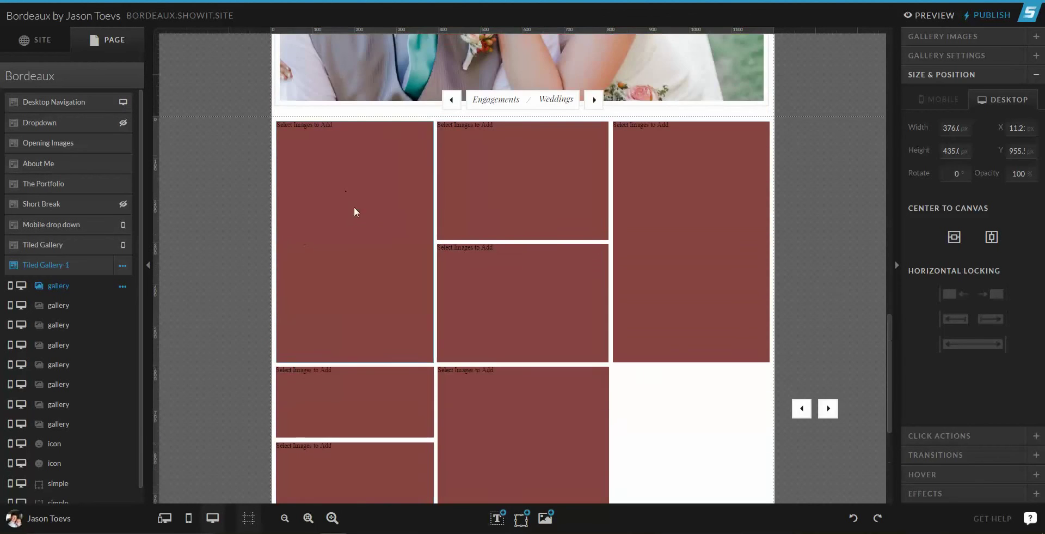
Set the height of the lowest left gallery to 575 px
{"action": "left_click", "coordinate": [357, 233]}
{"action": "scroll", "coordinate": [358, 233], "scroll_direction": "down", "scroll_amount": 5}
{"action": "left_click", "coordinate": [359, 275]}
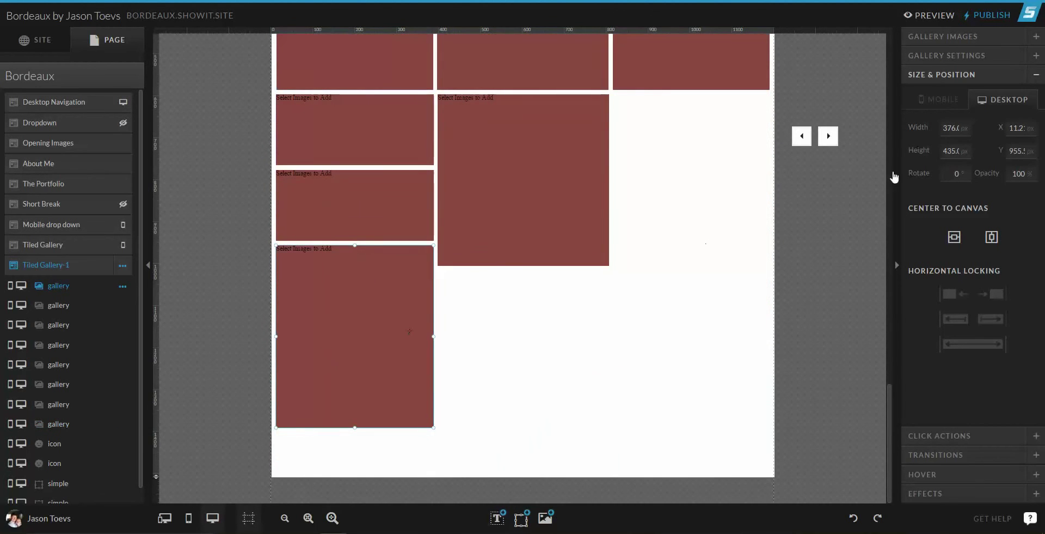
{"action": "left_click", "coordinate": [946, 154]}
{"action": "type", "text": "575"}
{"action": "key", "text": "Return"}
{"action": "left_click", "coordinate": [803, 302]}
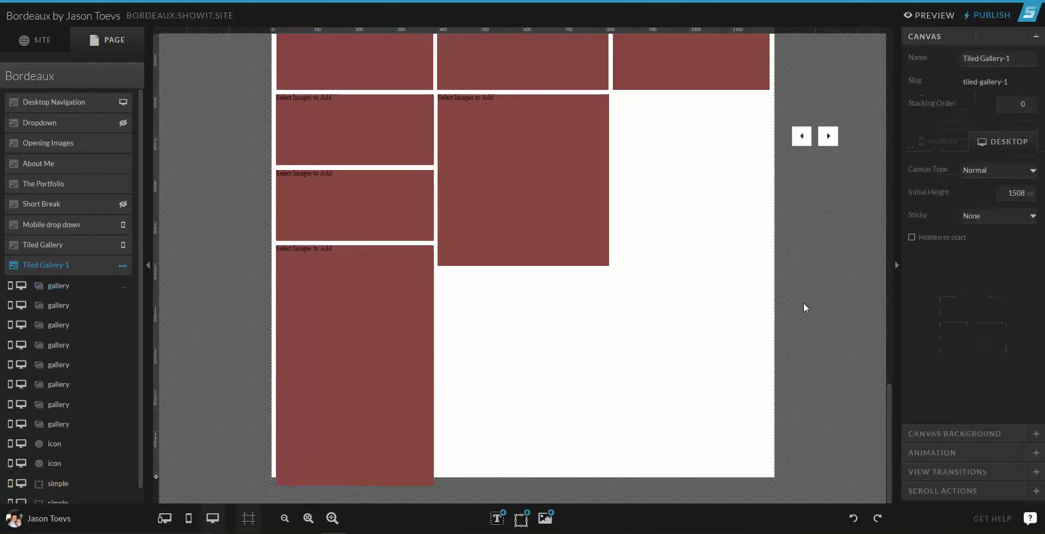
Extend the gallery canvas to a height of about 1546 px so it contains the lowest left gallery
{"action": "mouse_move", "coordinate": [155, 477]}
{"action": "left_mouse_down"}
{"action": "mouse_move", "coordinate": [156, 502]}
{"action": "mouse_move", "coordinate": [157, 491]}
{"action": "left_mouse_up"}
{"action": "scroll", "coordinate": [204, 425], "scroll_direction": "up", "scroll_amount": 3}
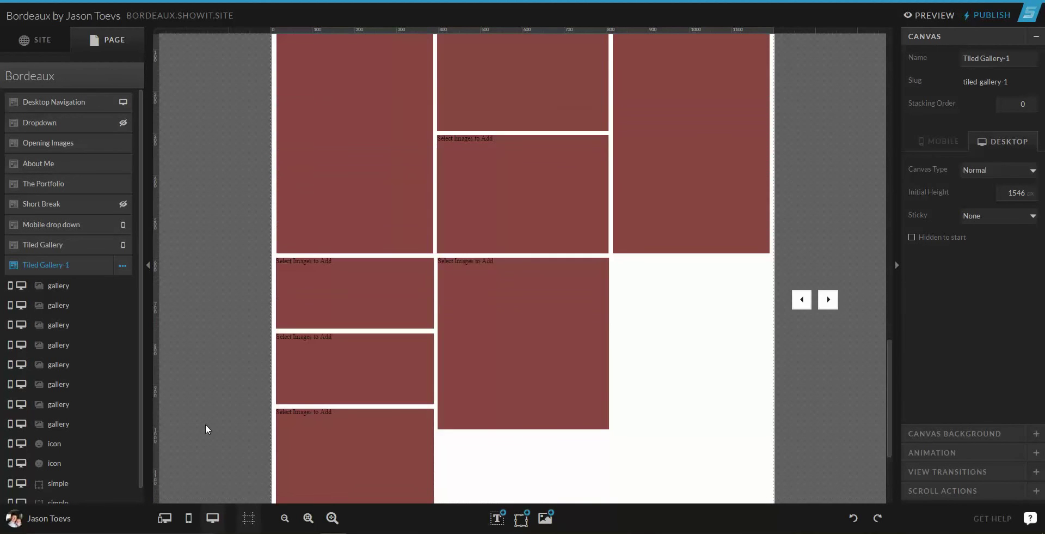
{"action": "scroll", "coordinate": [206, 423], "scroll_direction": "up", "scroll_amount": 3}
{"action": "scroll", "coordinate": [207, 423], "scroll_direction": "down", "scroll_amount": 4}
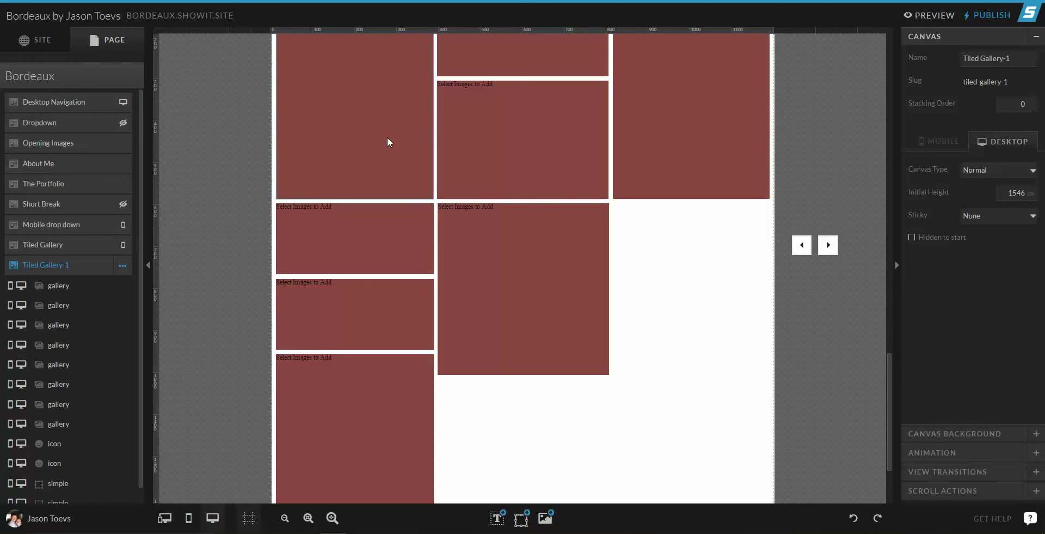
Duplicate the second middle gallery and place the copy beneath the square middle gallery at about X 397, Y 1016 px
{"action": "left_click", "coordinate": [536, 124]}
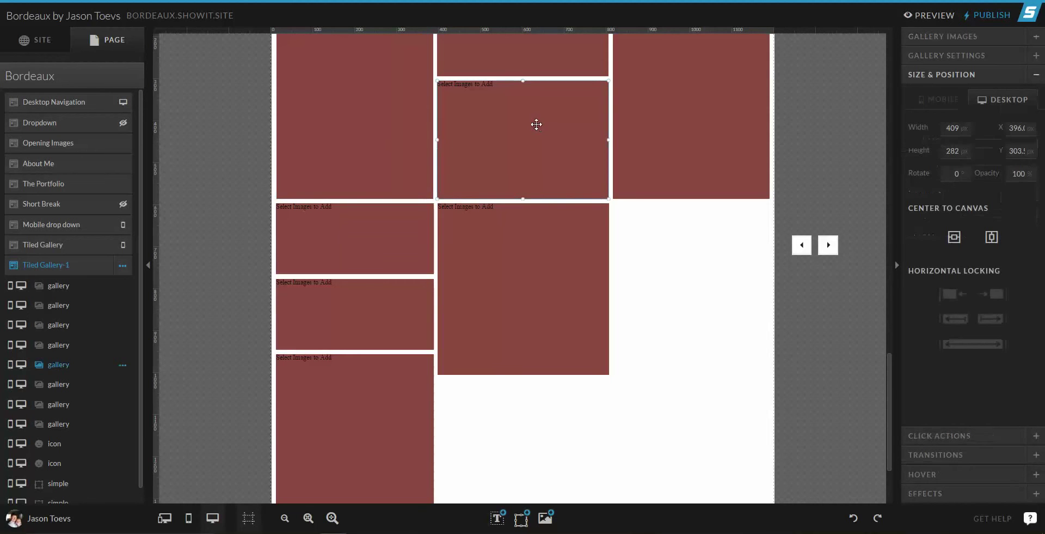
{"action": "key", "text": "ctrl+d"}
{"action": "left_click_drag", "start_coordinate": [528, 137], "coordinate": [704, 260]}
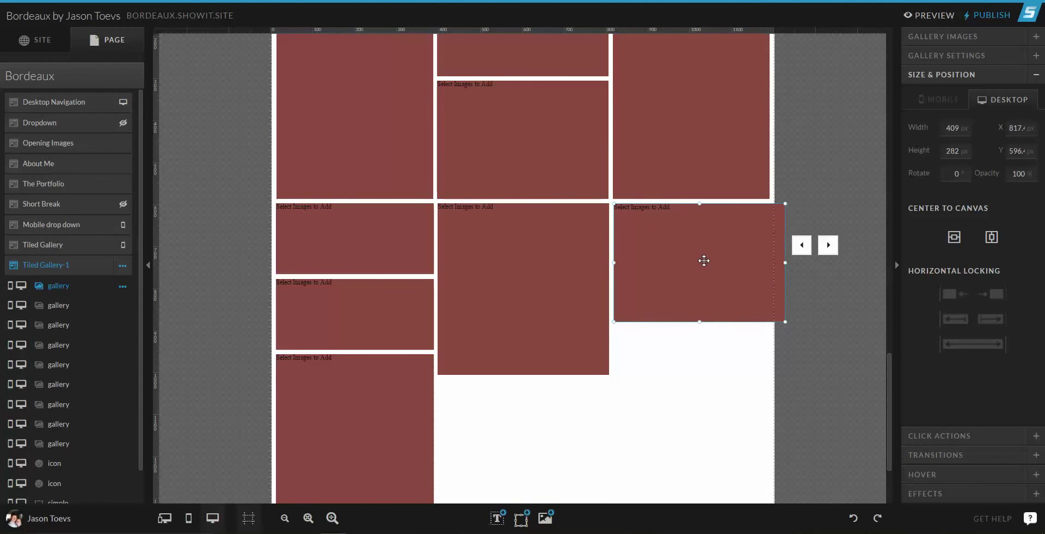
{"action": "left_click", "coordinate": [850, 174]}
{"action": "left_click", "coordinate": [773, 260]}
{"action": "left_click_drag", "start_coordinate": [720, 250], "coordinate": [544, 427]}
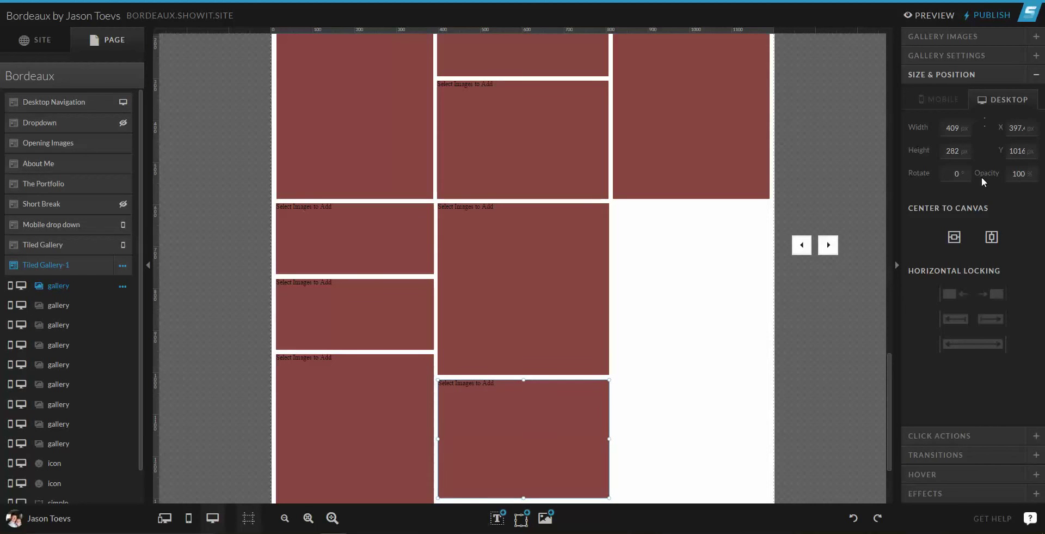
Fine-tune the lowest middle gallery to about X 395, Y 1014 px and line up the square gallery above with it
{"action": "left_click", "coordinate": [992, 237]}
{"action": "left_click", "coordinate": [794, 333]}
{"action": "left_click", "coordinate": [598, 439]}
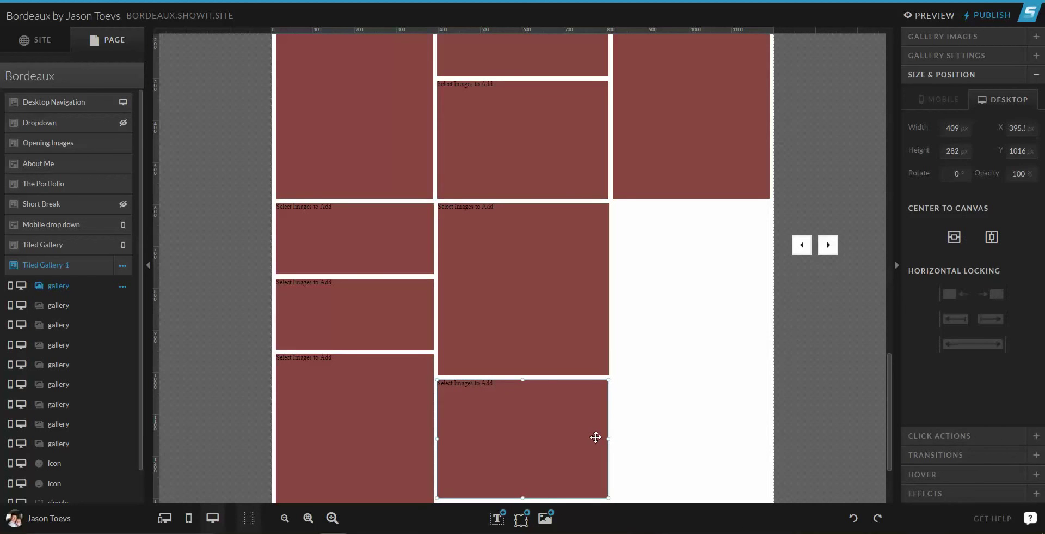
{"action": "left_click_drag", "start_coordinate": [555, 394], "coordinate": [519, 415]}
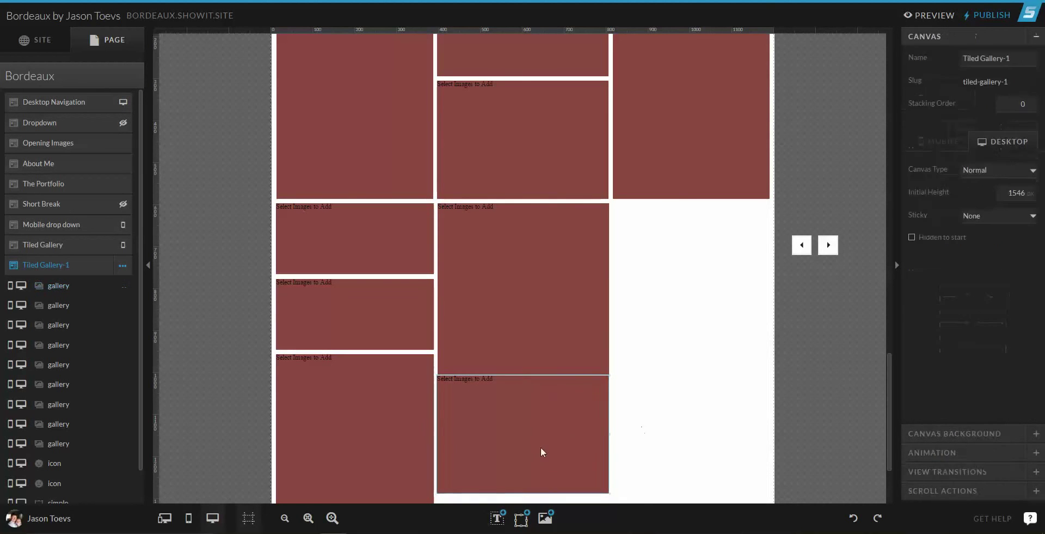
{"action": "left_click_drag", "start_coordinate": [541, 453], "coordinate": [570, 458]}
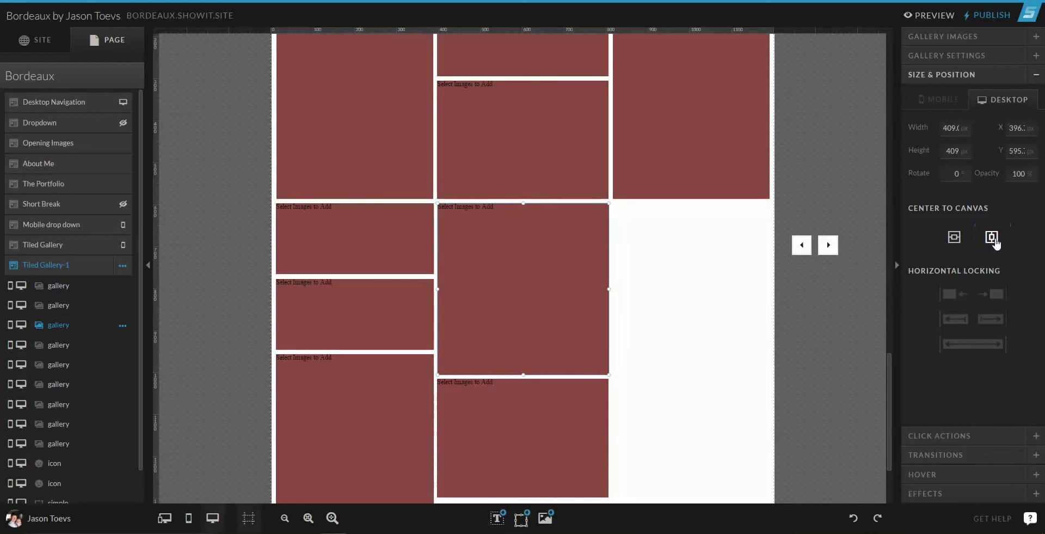
{"action": "left_click", "coordinate": [839, 336]}
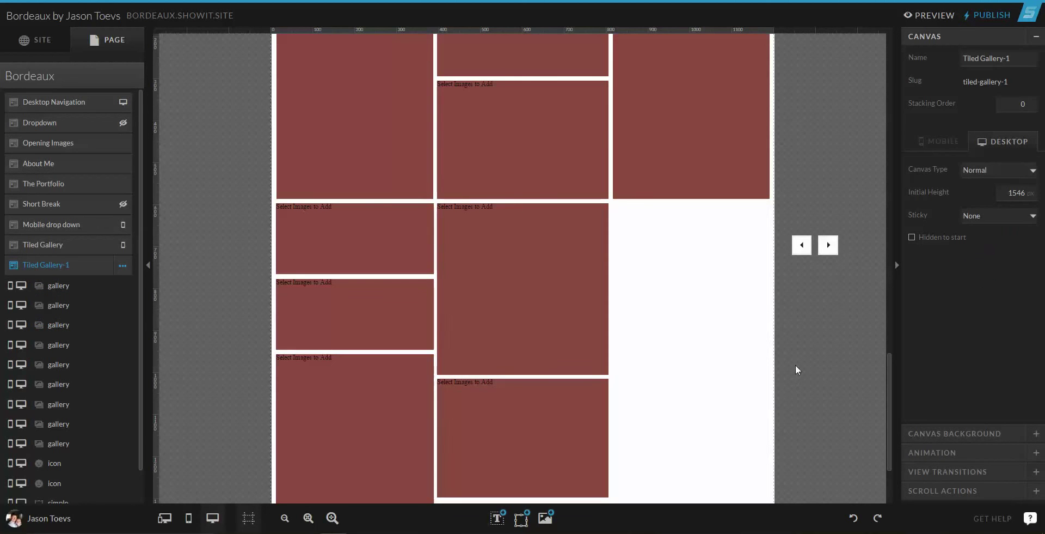
Duplicate the first small left gallery and place the copy beneath the tall right gallery at about X 814, Y 598 px
{"action": "scroll", "coordinate": [795, 364], "scroll_direction": "down", "scroll_amount": 1}
{"action": "scroll", "coordinate": [796, 358], "scroll_direction": "down", "scroll_amount": 1}
{"action": "left_click", "coordinate": [682, 80]}
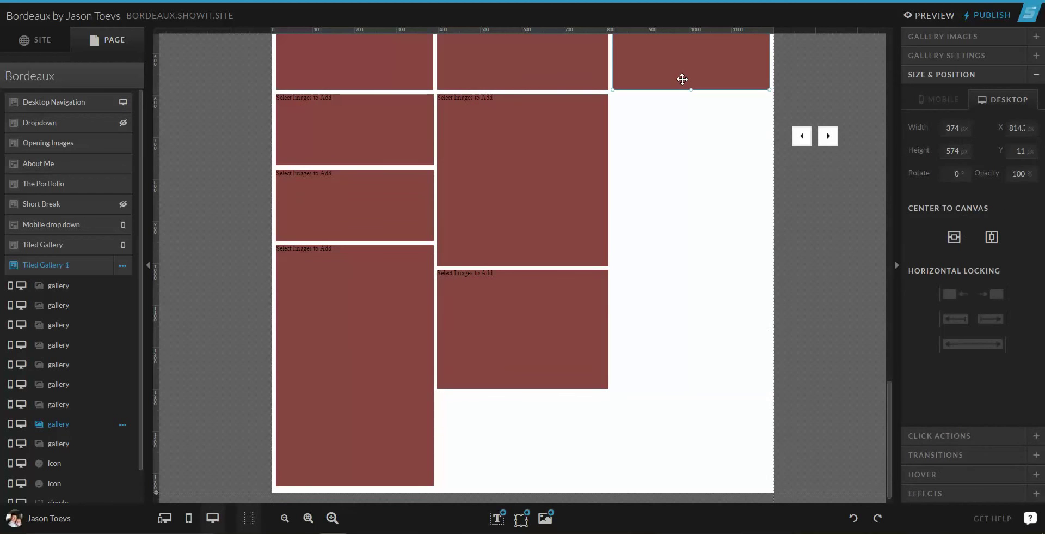
{"action": "left_click", "coordinate": [348, 134]}
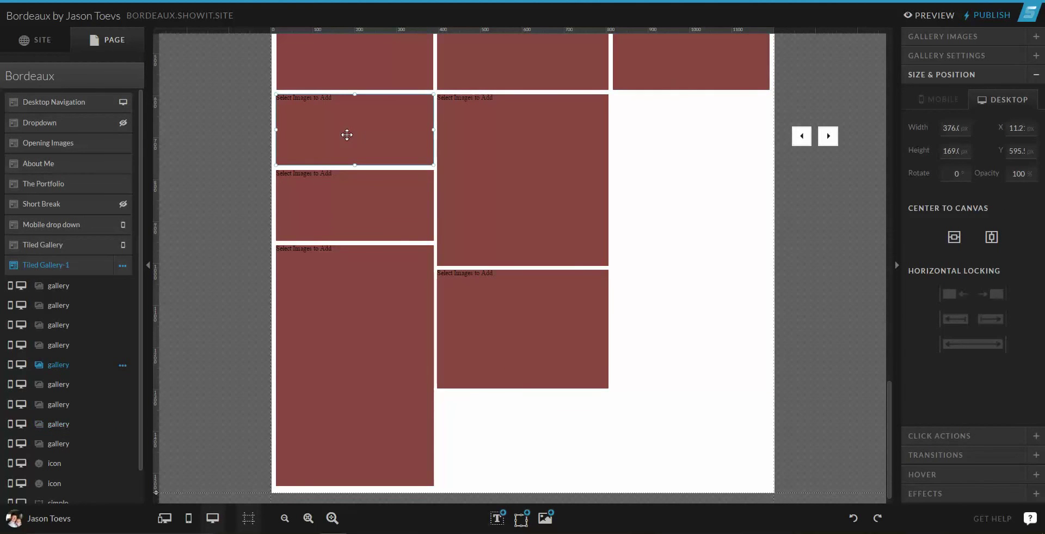
{"action": "left_click_drag", "start_coordinate": [347, 134], "coordinate": [686, 133]}
{"action": "left_click", "coordinate": [817, 102]}
{"action": "scroll", "coordinate": [822, 224], "scroll_direction": "up", "scroll_amount": 4}
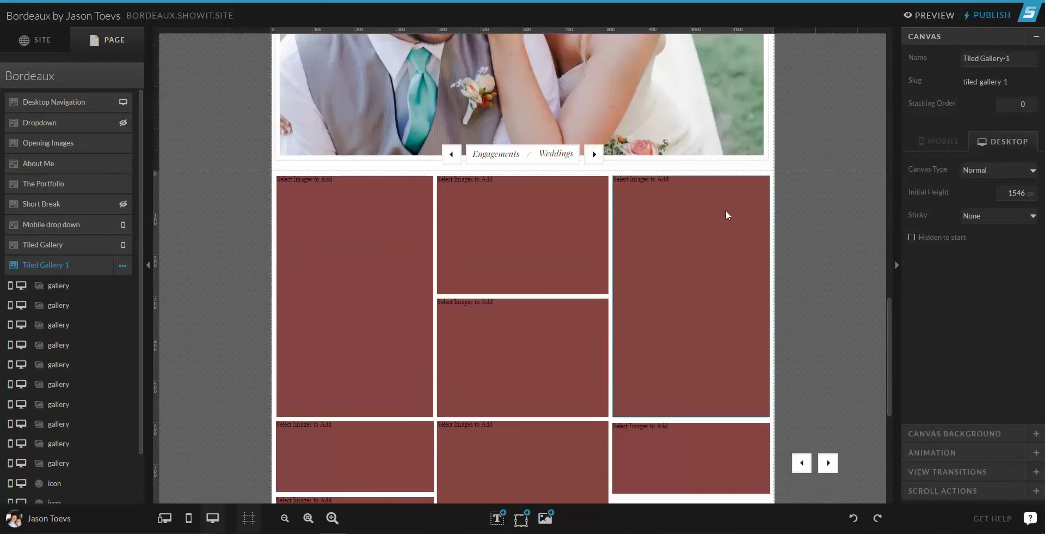
Move the small right gallery up slightly to about Y 596 px
{"action": "scroll", "coordinate": [741, 218], "scroll_direction": "down", "scroll_amount": 3}
{"action": "left_click", "coordinate": [667, 180]}
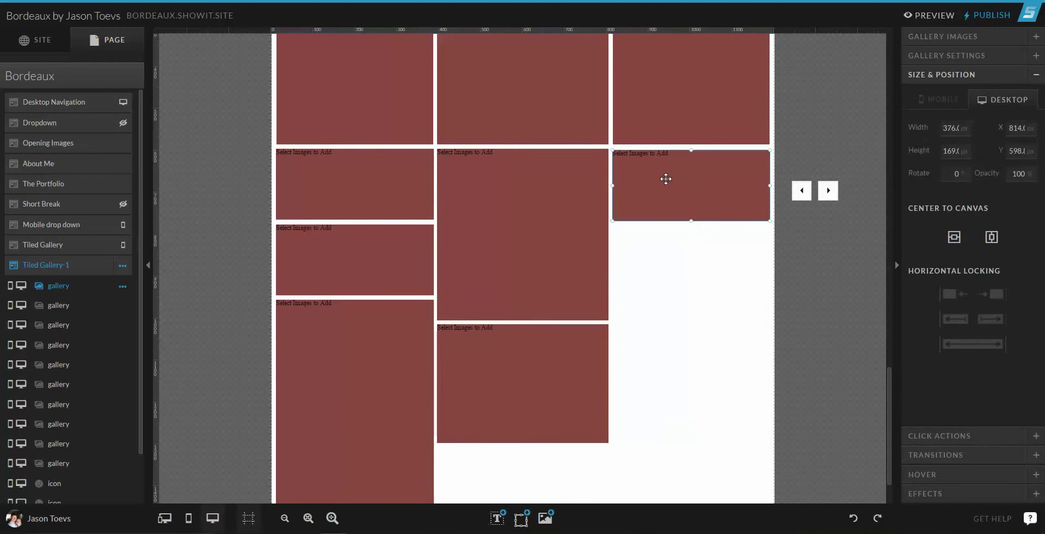
{"action": "left_click", "coordinate": [828, 150]}
{"action": "left_click_drag", "start_coordinate": [712, 171], "coordinate": [711, 169]}
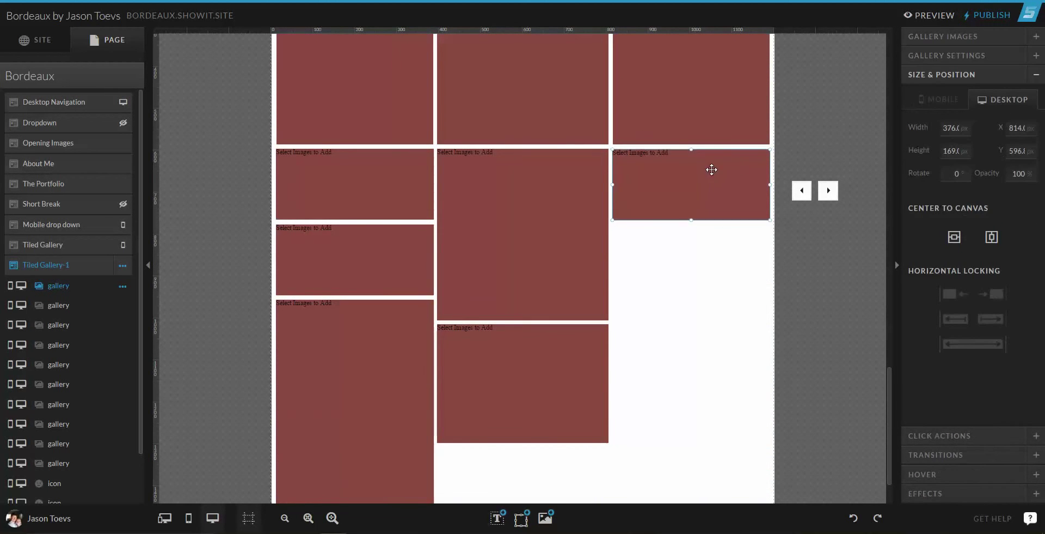
{"action": "left_click", "coordinate": [830, 139]}
Align the top edges of the small right gallery, the square middle gallery and the first small left gallery
{"action": "left_click", "coordinate": [700, 180]}
{"action": "left_click", "coordinate": [515, 191], "text": "shift"}
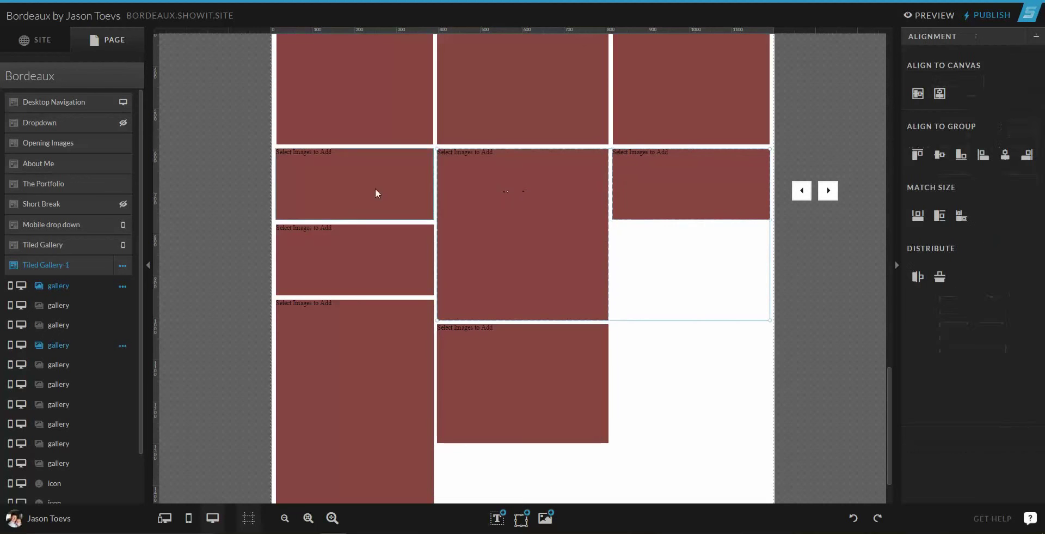
{"action": "left_click", "coordinate": [376, 193], "text": "shift"}
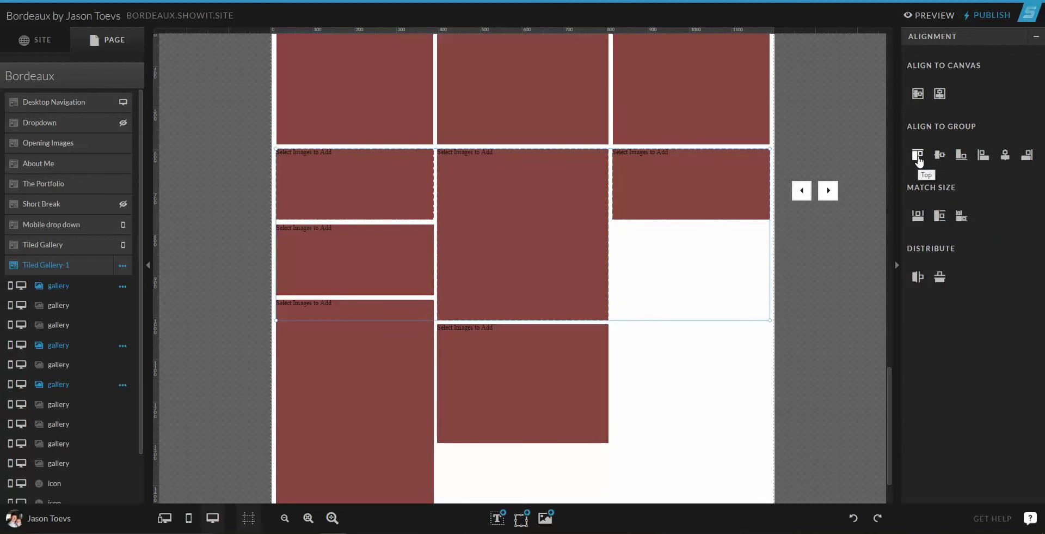
{"action": "left_click", "coordinate": [918, 155]}
{"action": "left_click", "coordinate": [805, 243]}
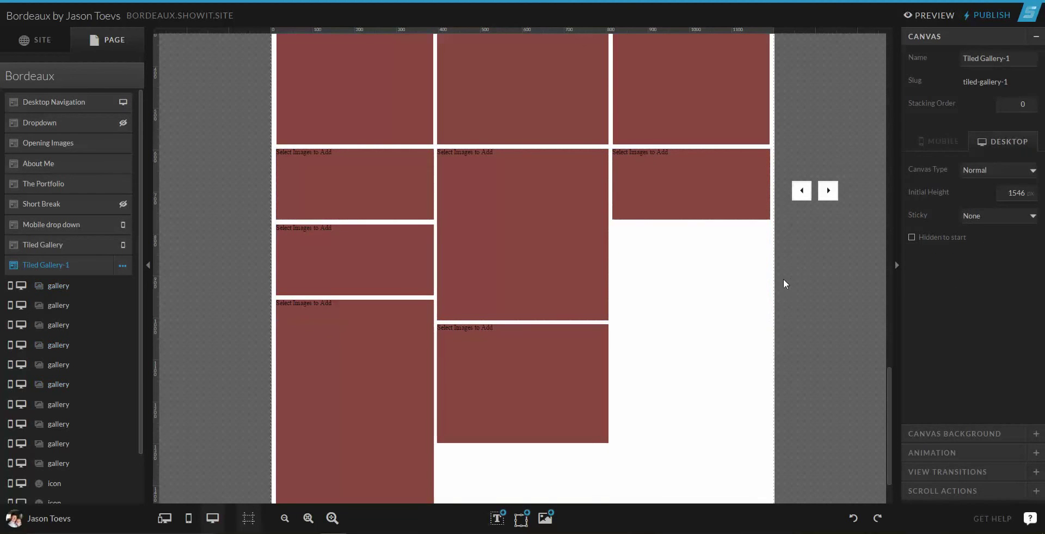
Duplicate the tall right gallery and place the copy beneath the small right gallery at about X 813, Y 775 px
{"action": "scroll", "coordinate": [700, 195], "scroll_direction": "up", "scroll_amount": 3}
{"action": "left_click", "coordinate": [700, 191]}
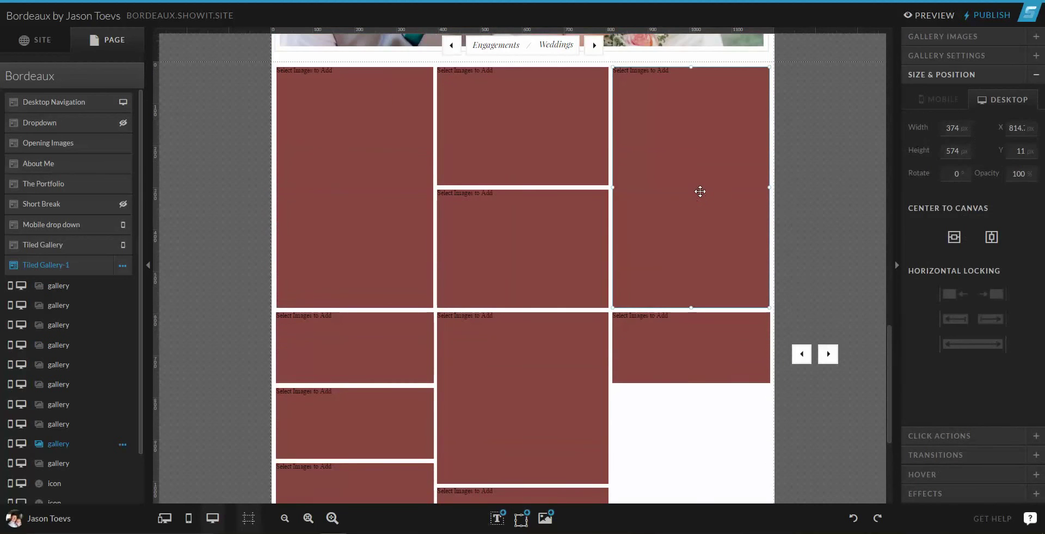
{"action": "scroll", "coordinate": [700, 196], "scroll_direction": "down", "scroll_amount": 4}
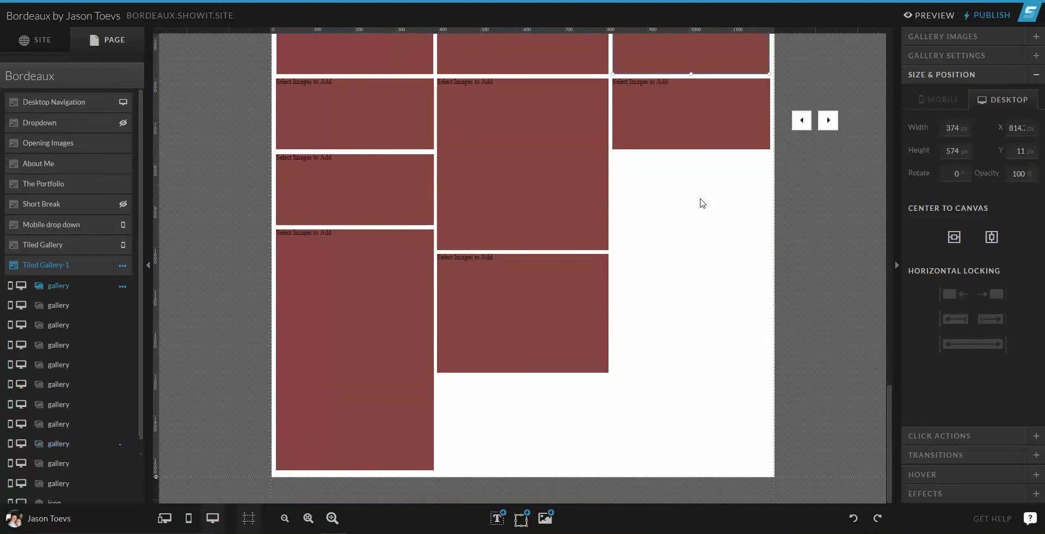
{"action": "left_click_drag", "start_coordinate": [675, 65], "coordinate": [672, 376]}
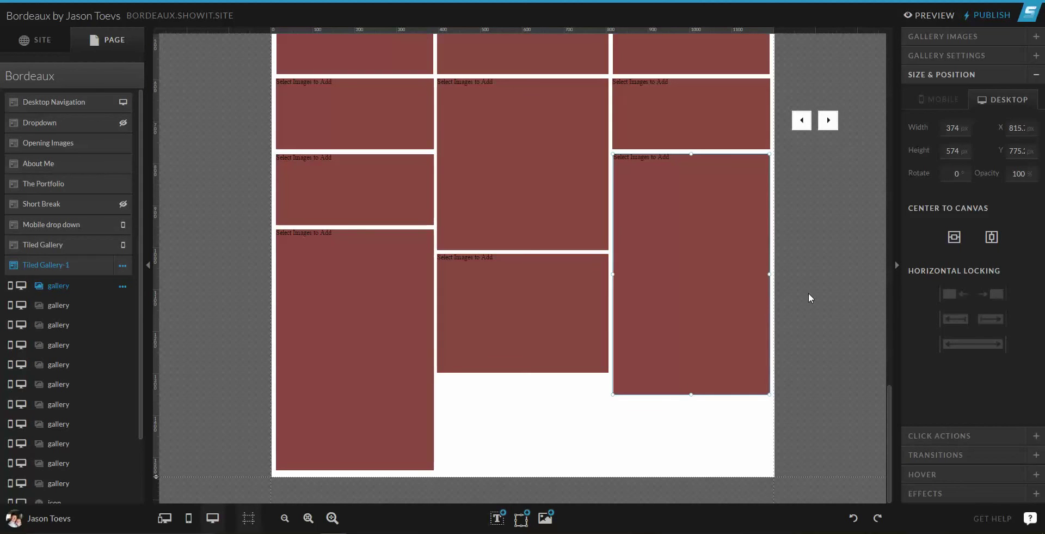
{"action": "left_click", "coordinate": [823, 284]}
{"action": "left_click", "coordinate": [732, 274]}
{"action": "left_click", "coordinate": [806, 260]}
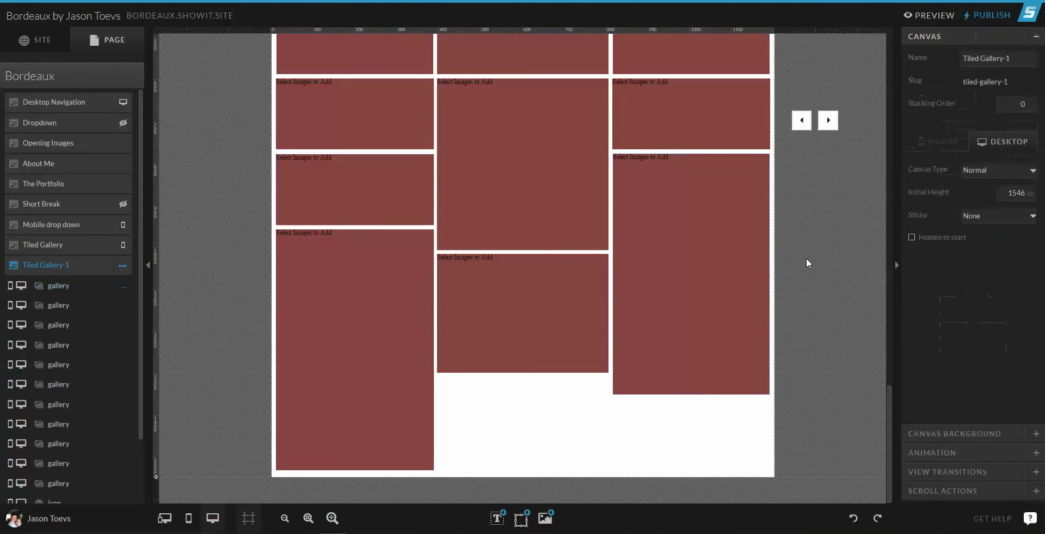
{"action": "left_click", "coordinate": [688, 284]}
{"action": "left_click", "coordinate": [773, 301]}
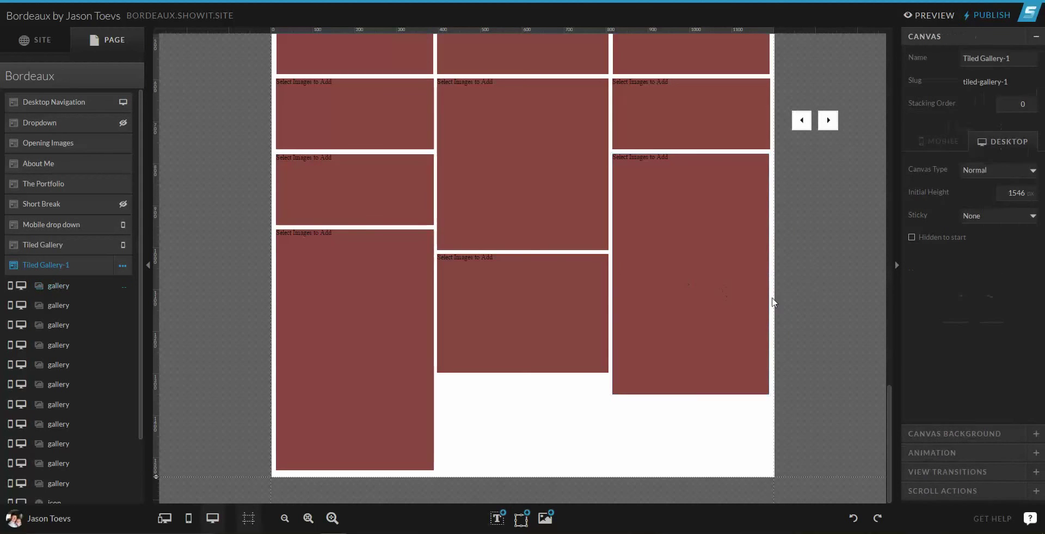
Align the three right-column galleries on their shared vertical center line and match their widths
{"action": "left_click", "coordinate": [769, 328]}
{"action": "scroll", "coordinate": [790, 343], "scroll_direction": "up", "scroll_amount": 3}
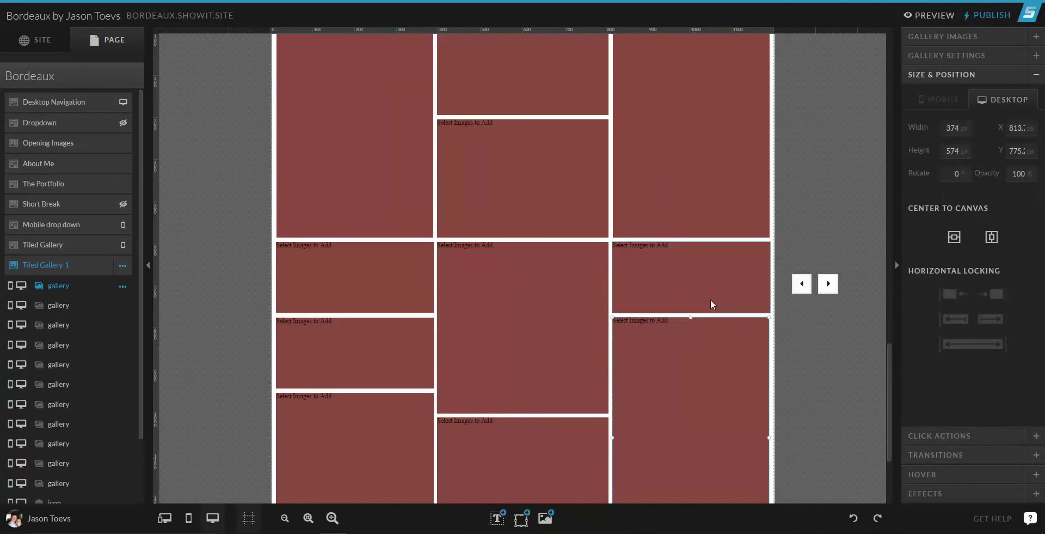
{"action": "left_click", "coordinate": [710, 299], "text": "shift"}
{"action": "left_click", "coordinate": [696, 210], "text": "shift"}
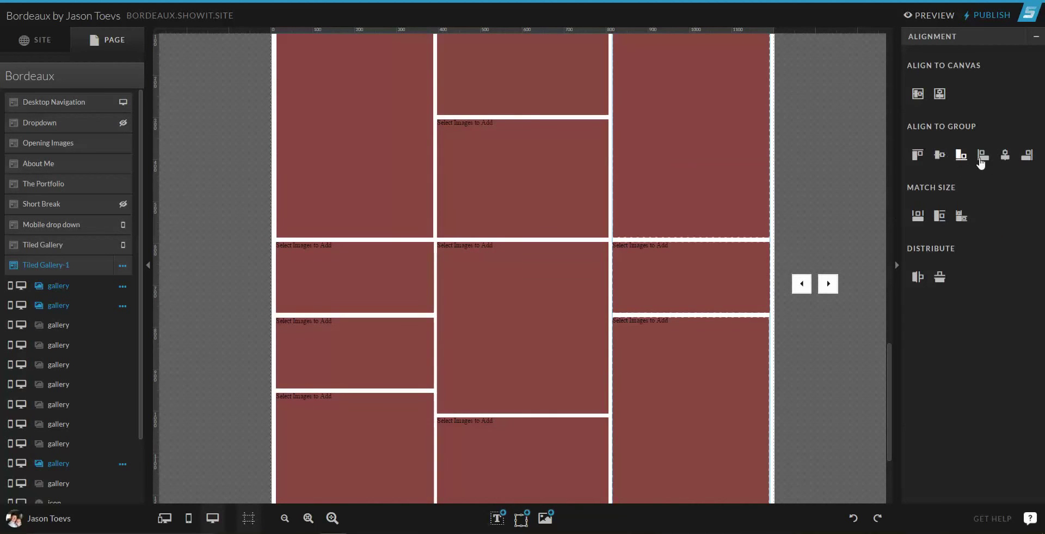
{"action": "left_click", "coordinate": [1005, 157]}
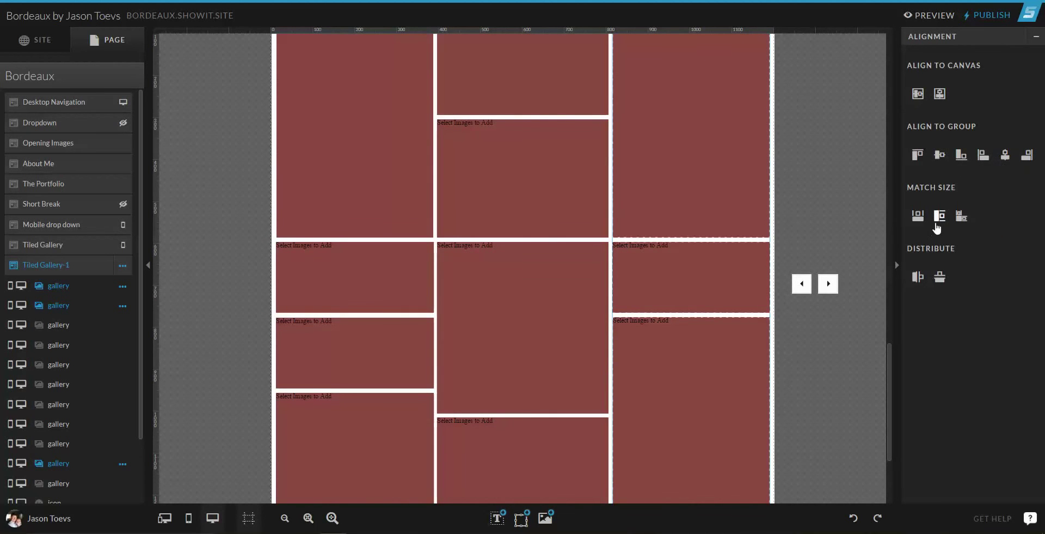
{"action": "left_click", "coordinate": [918, 215]}
{"action": "left_click", "coordinate": [822, 223]}
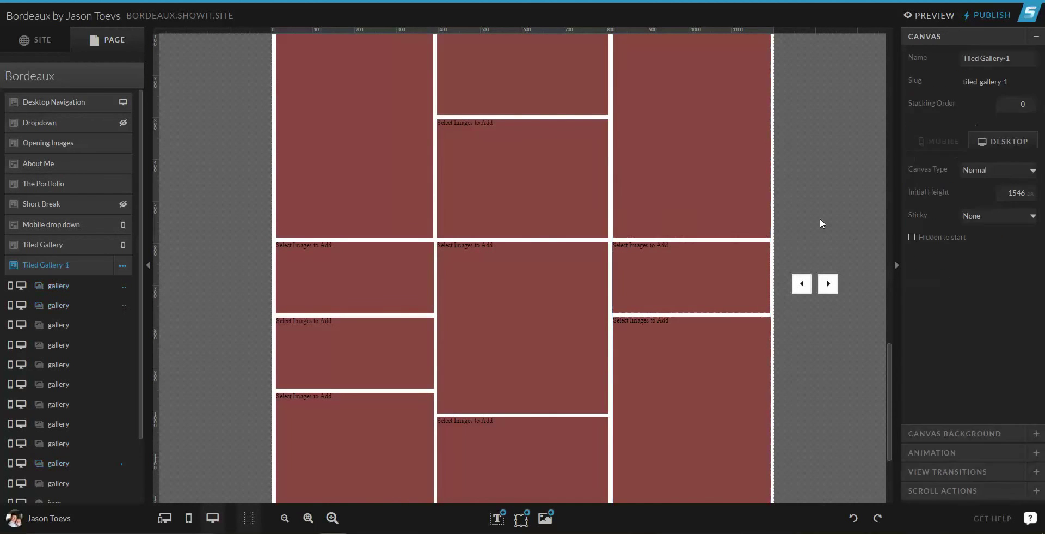
Duplicate the lowest middle gallery and place the copy directly beneath it at about X 396, Y 1308 px
{"action": "scroll", "coordinate": [834, 222], "scroll_direction": "down", "scroll_amount": 3}
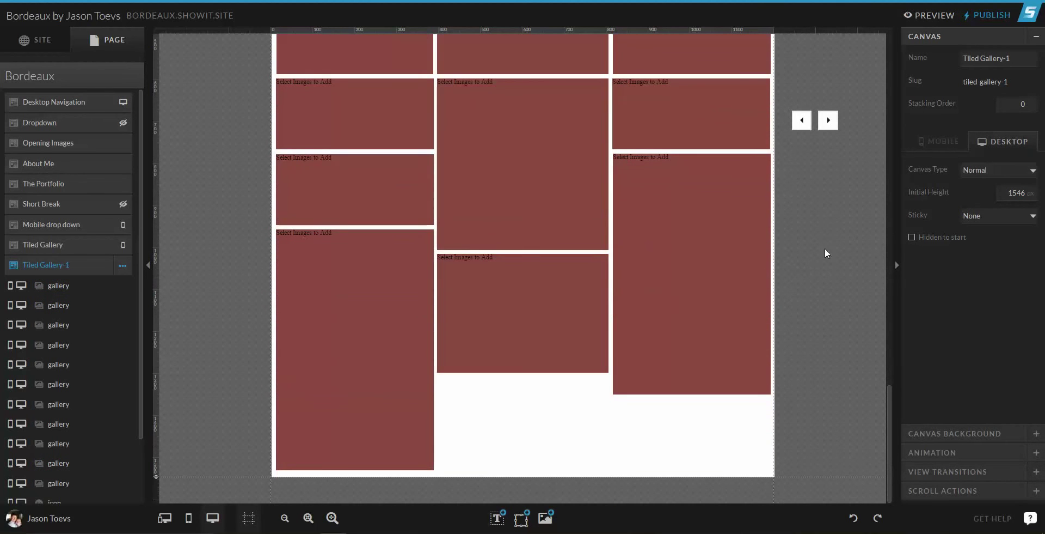
{"action": "scroll", "coordinate": [793, 361], "scroll_direction": "up", "scroll_amount": 2}
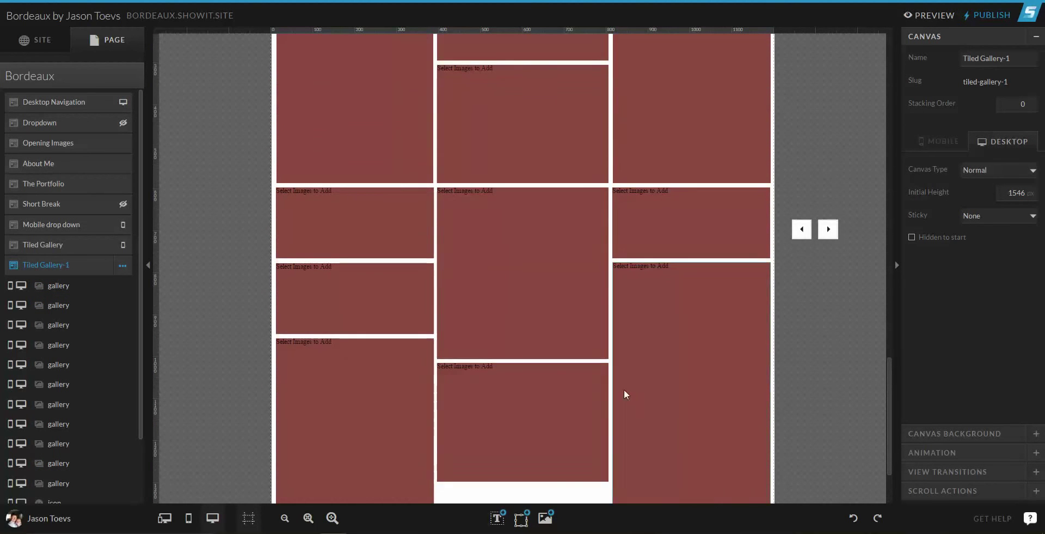
{"action": "scroll", "coordinate": [752, 350], "scroll_direction": "down", "scroll_amount": 2}
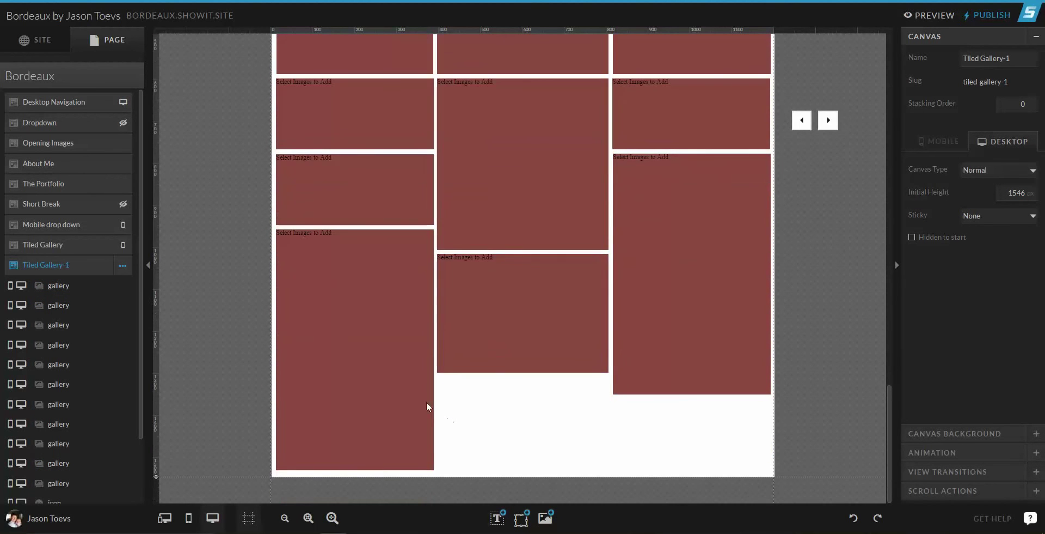
{"action": "left_click", "coordinate": [533, 324]}
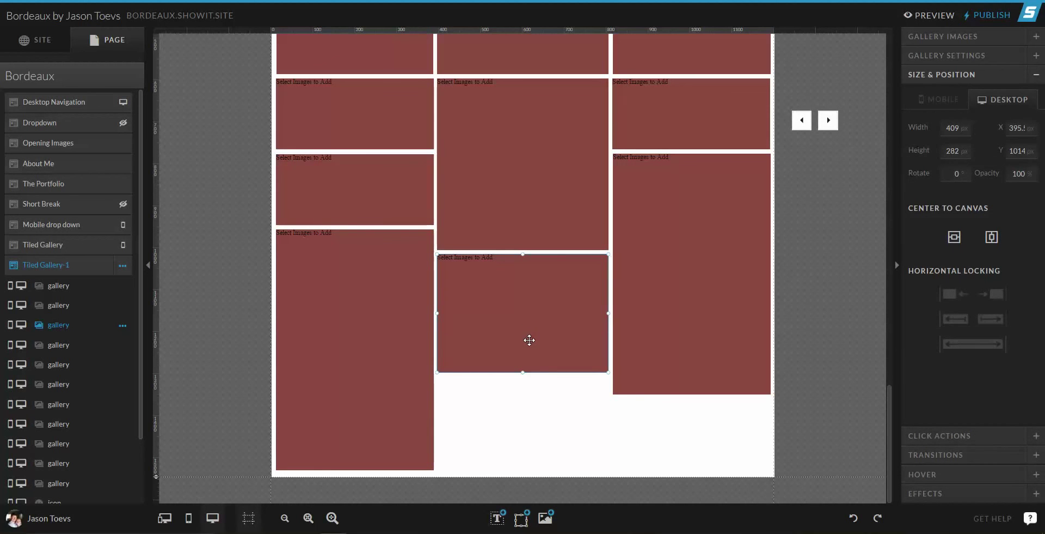
{"action": "left_click", "coordinate": [524, 330]}
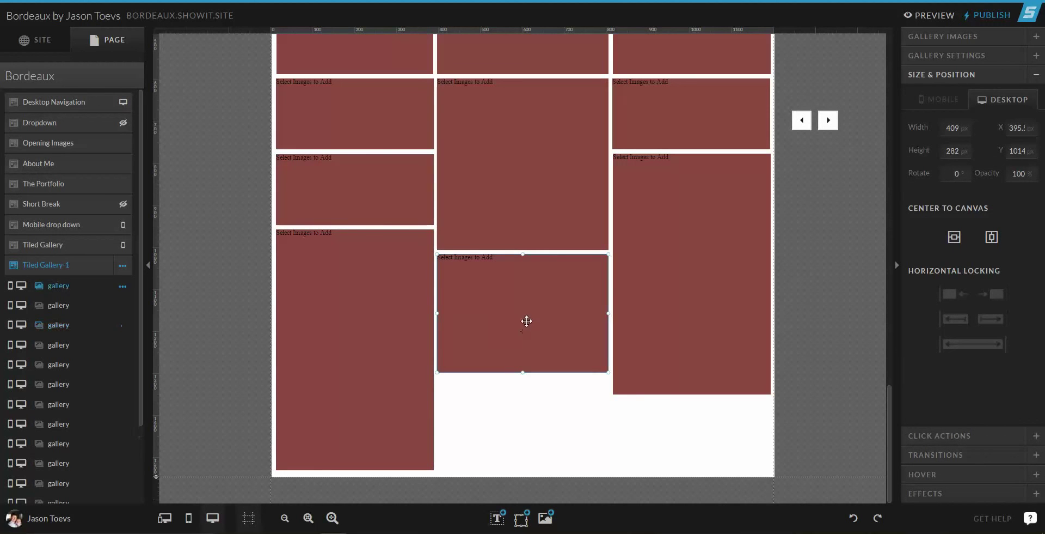
{"action": "left_click_drag", "start_coordinate": [526, 312], "coordinate": [525, 424]}
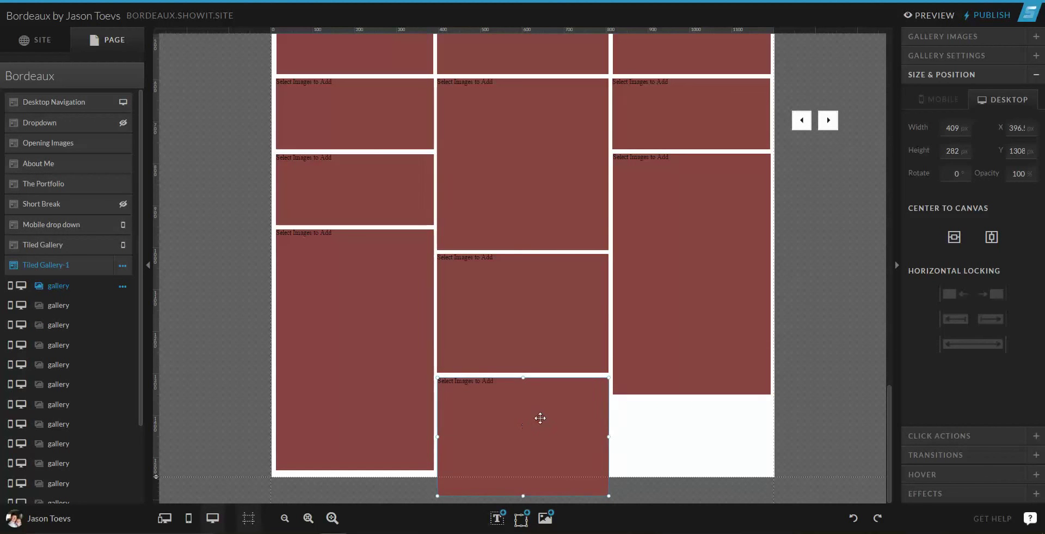
{"action": "left_click", "coordinate": [836, 305]}
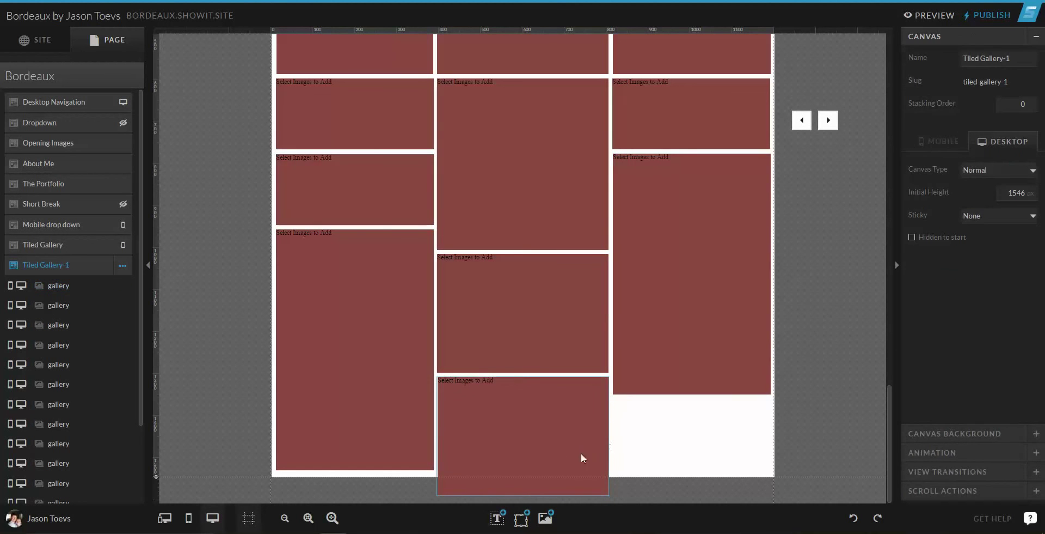
Shorten the lowest middle gallery to a height of about 223 px, ending near the bottom of the tall left gallery
{"action": "left_click", "coordinate": [543, 455]}
{"action": "left_click", "coordinate": [746, 401]}
{"action": "right_click", "coordinate": [547, 479]}
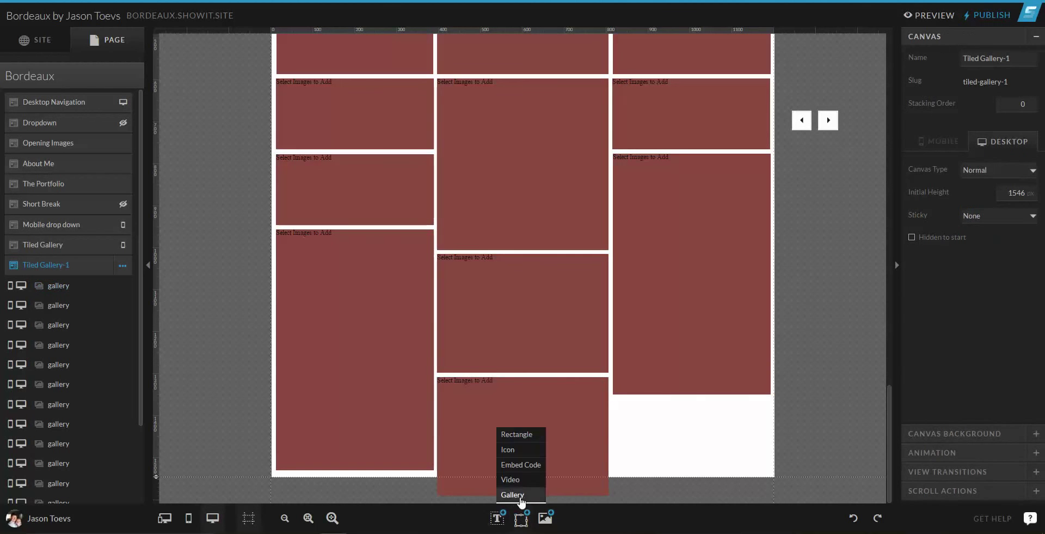
{"action": "left_click", "coordinate": [560, 477]}
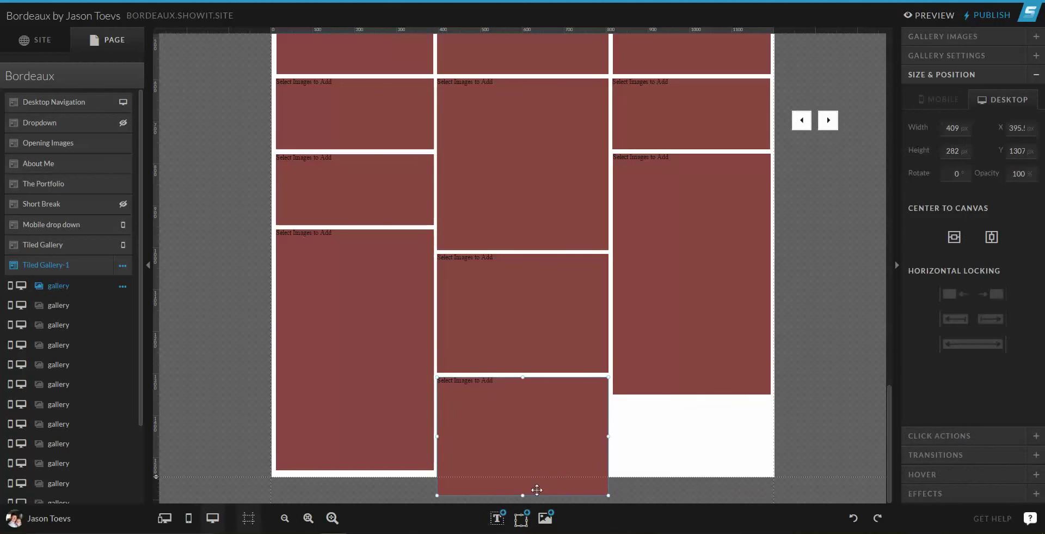
{"action": "left_click_drag", "start_coordinate": [523, 493], "coordinate": [527, 469]}
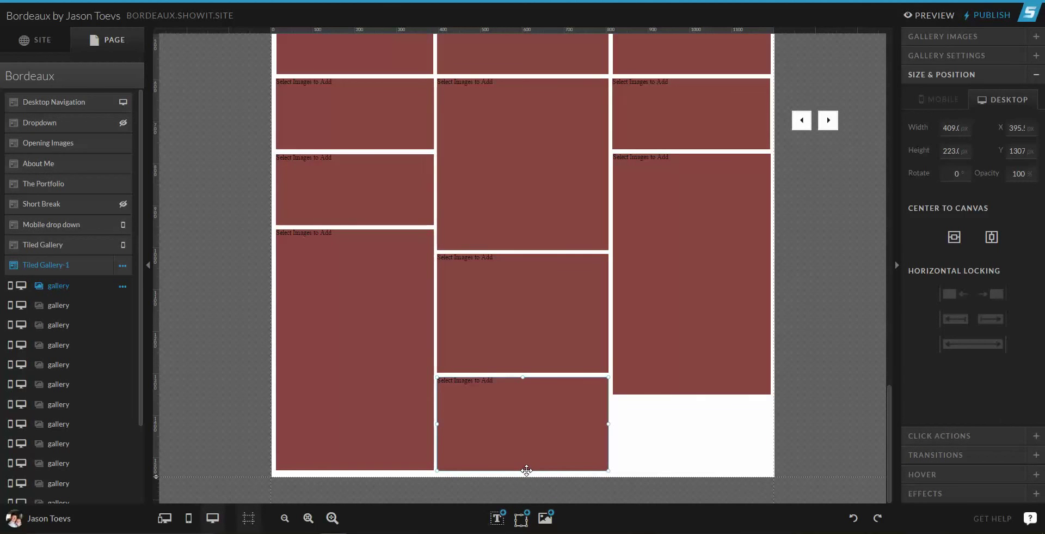
{"action": "left_click", "coordinate": [827, 396]}
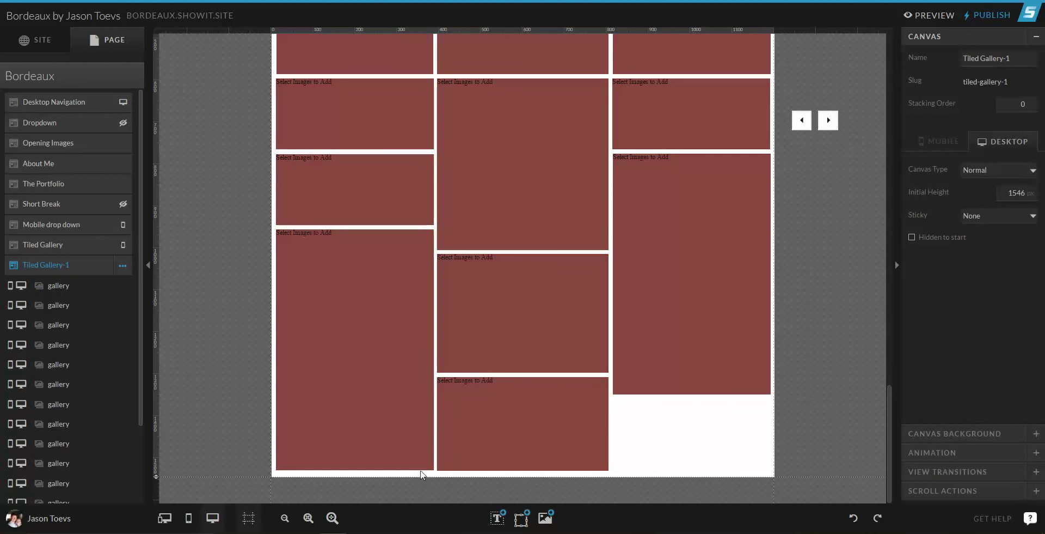
Fine-tune the lowest middle gallery's height so its bottom edge lines up with that of the tall left gallery
{"action": "left_click", "coordinate": [452, 466]}
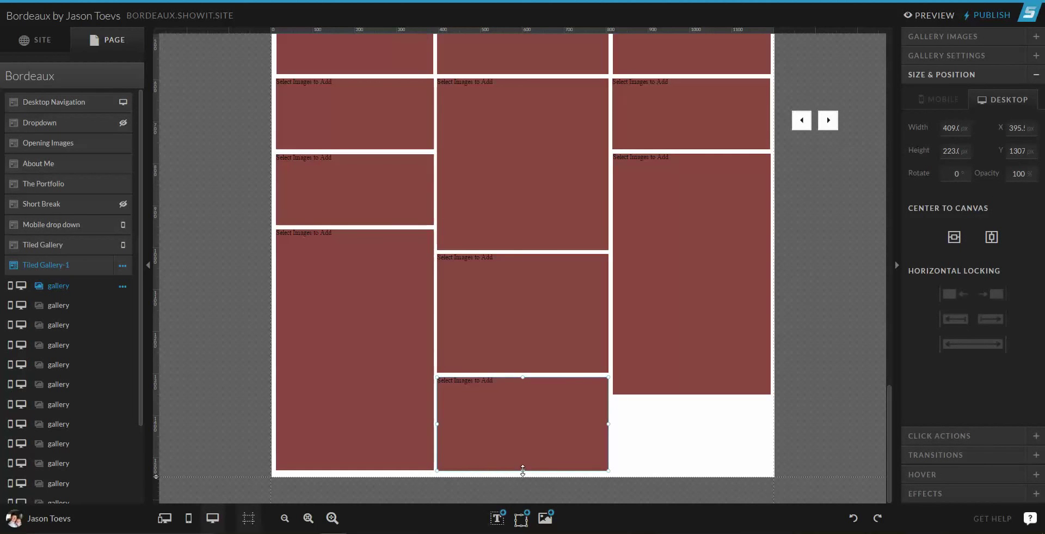
{"action": "left_click_drag", "start_coordinate": [522, 469], "coordinate": [523, 467]}
{"action": "left_click", "coordinate": [963, 148]}
{"action": "left_click", "coordinate": [963, 148]}
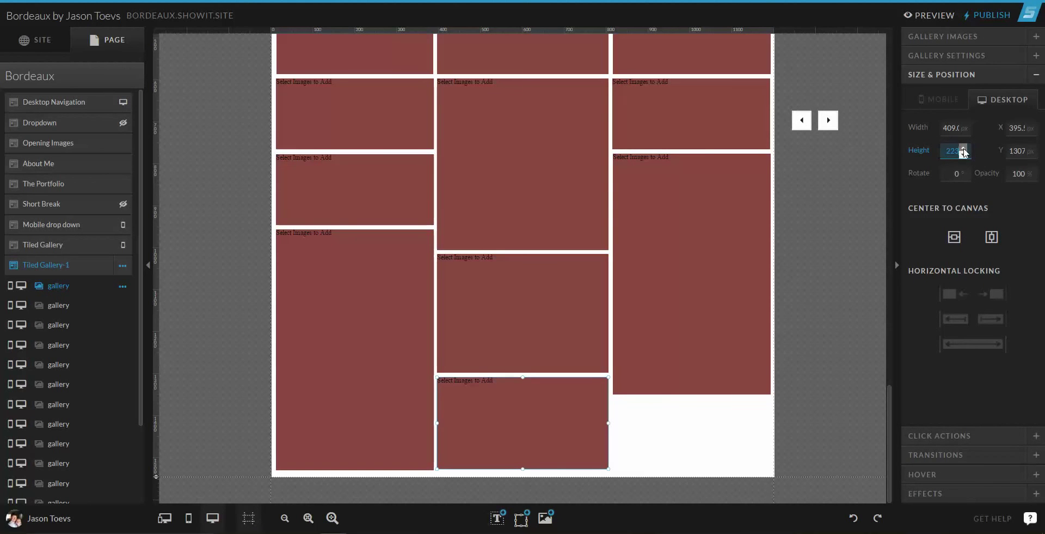
{"action": "left_click", "coordinate": [963, 149]}
{"action": "left_click", "coordinate": [963, 149]}
{"action": "left_click", "coordinate": [962, 149]}
{"action": "left_click", "coordinate": [879, 207]}
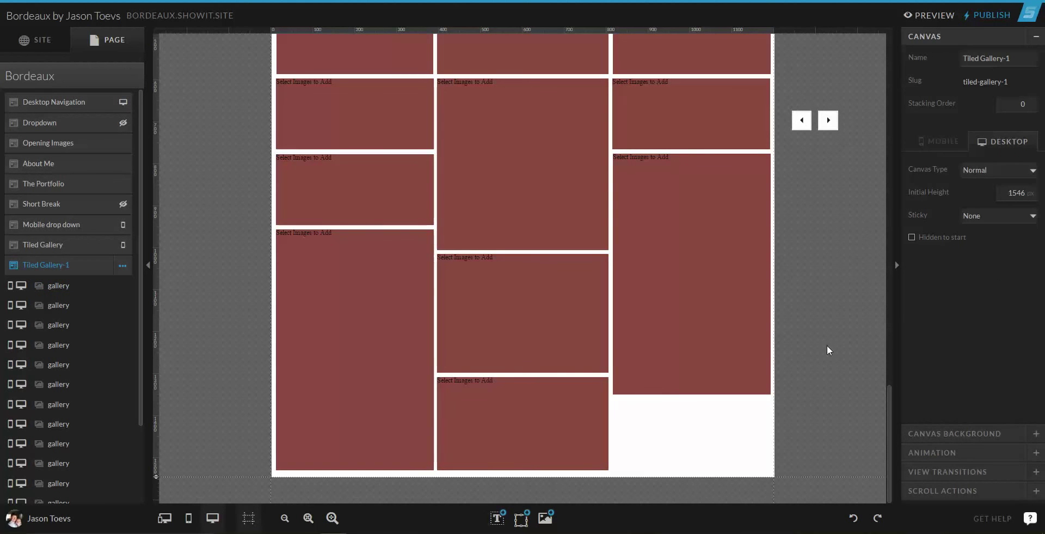
Duplicate the small right gallery and place the copy beneath the lower tall right gallery at about X 815, Y 1360 px
{"action": "left_click", "coordinate": [672, 120]}
{"action": "left_click_drag", "start_coordinate": [674, 112], "coordinate": [677, 431]}
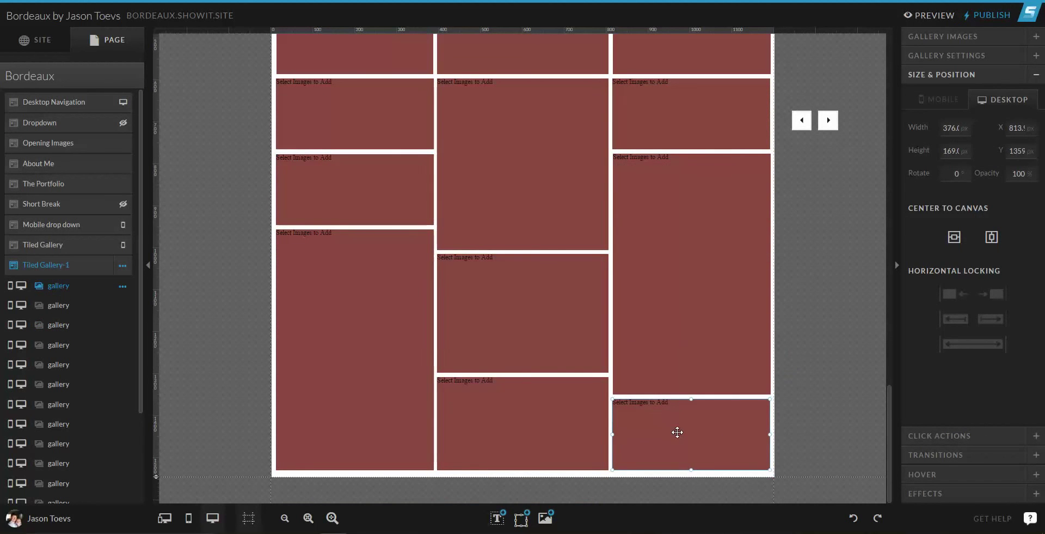
{"action": "left_click", "coordinate": [825, 384]}
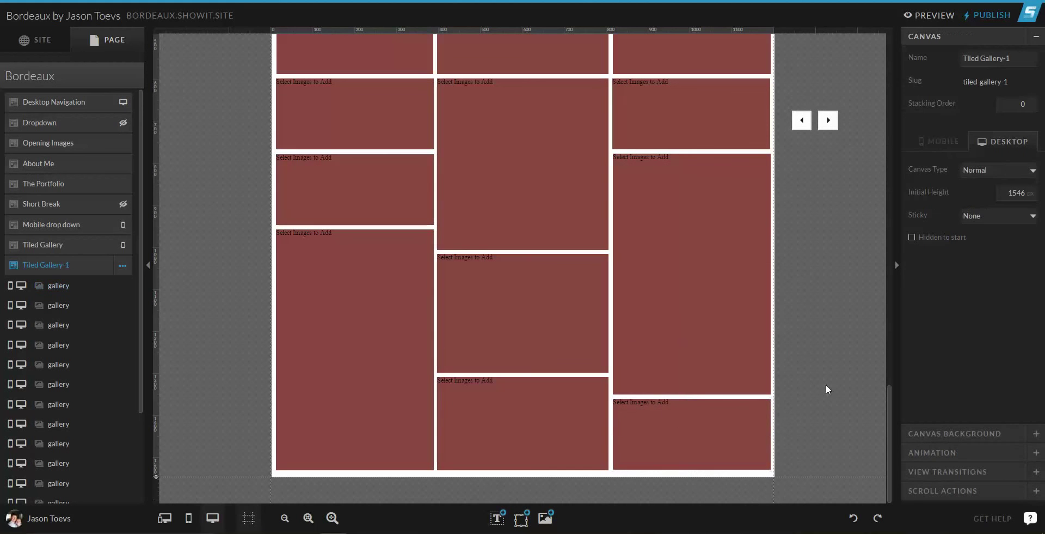
{"action": "left_click", "coordinate": [700, 431]}
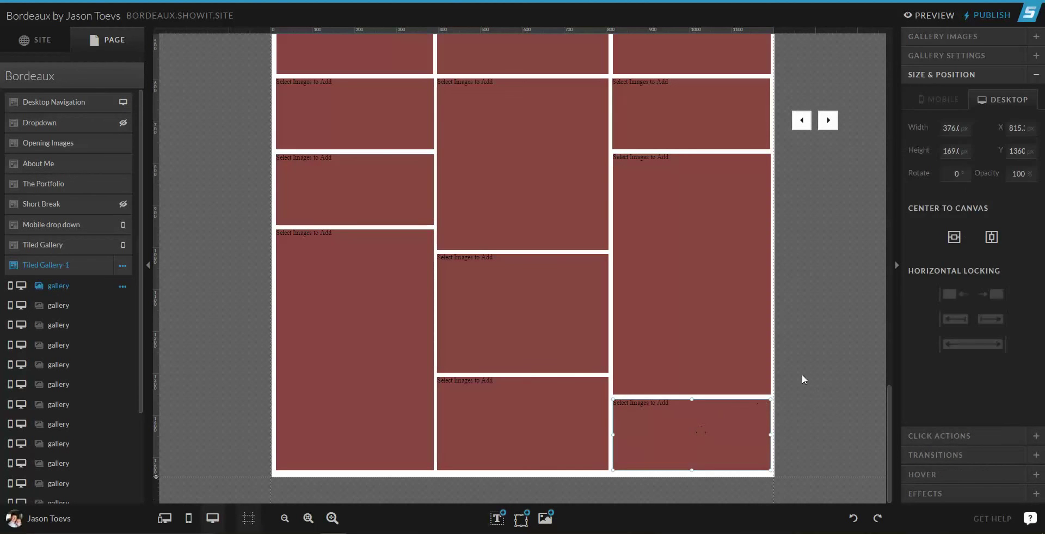
{"action": "left_click", "coordinate": [807, 375]}
{"action": "scroll", "coordinate": [813, 365], "scroll_direction": "up", "scroll_amount": 5}
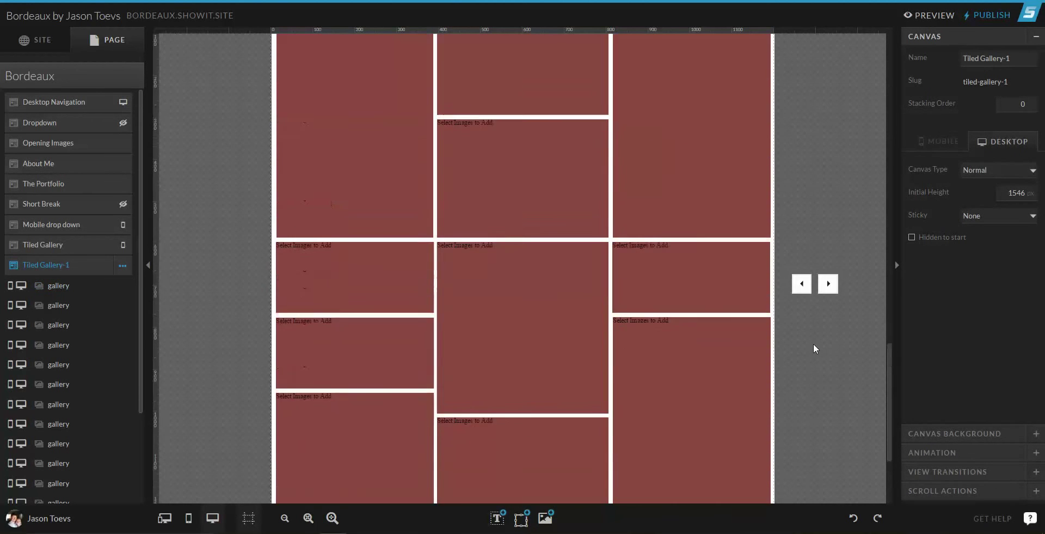
{"action": "scroll", "coordinate": [820, 337], "scroll_direction": "down", "scroll_amount": 4}
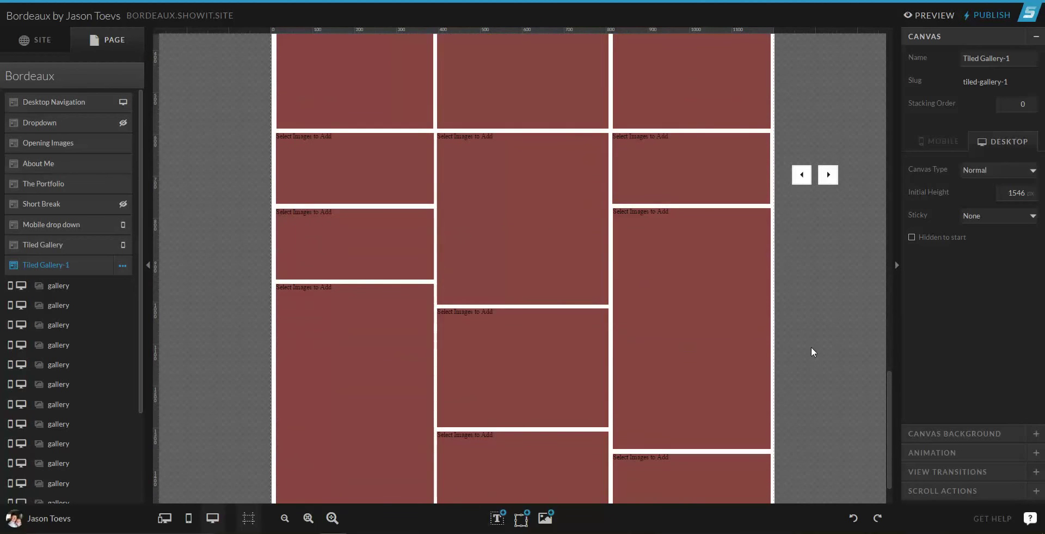
{"action": "scroll", "coordinate": [805, 370], "scroll_direction": "up", "scroll_amount": 2}
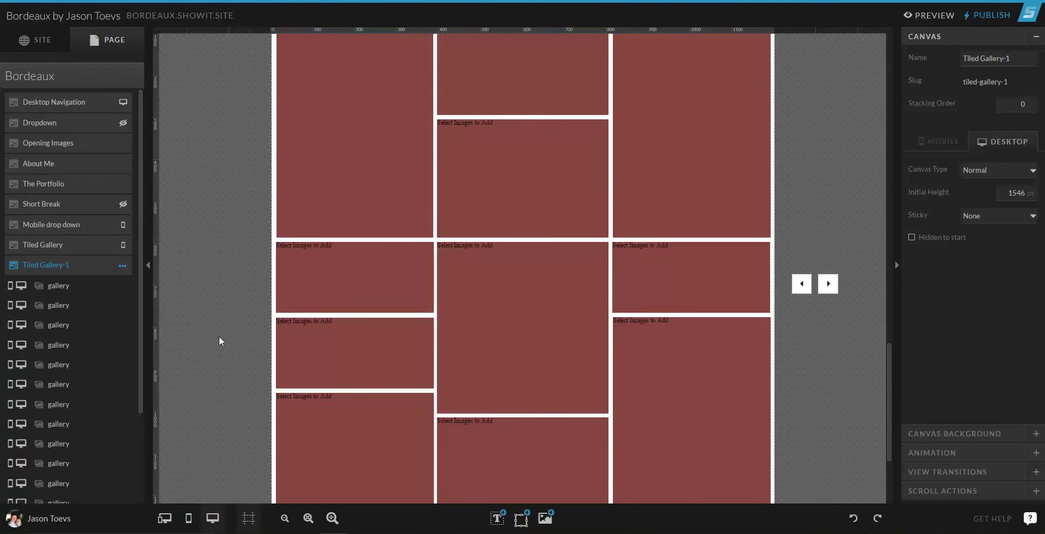
Fill the first tall left gallery with the portrait photo of a bouquet on a white carved chair
{"action": "scroll", "coordinate": [376, 342], "scroll_direction": "up", "scroll_amount": 1}
{"action": "scroll", "coordinate": [491, 370], "scroll_direction": "up", "scroll_amount": 3}
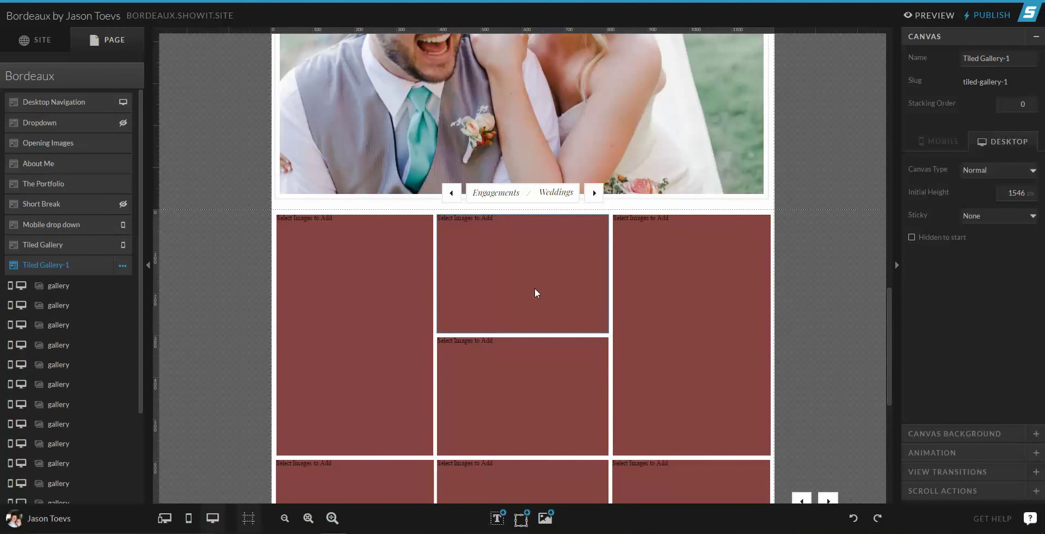
{"action": "left_click", "coordinate": [373, 305]}
{"action": "left_click", "coordinate": [974, 44]}
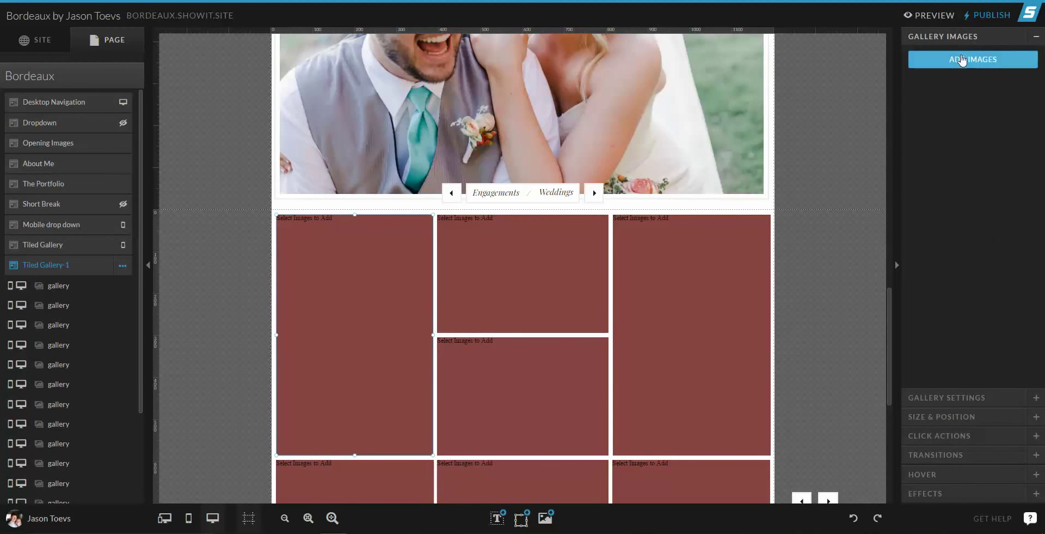
{"action": "left_click", "coordinate": [958, 60]}
{"action": "scroll", "coordinate": [363, 376], "scroll_direction": "down", "scroll_amount": 15}
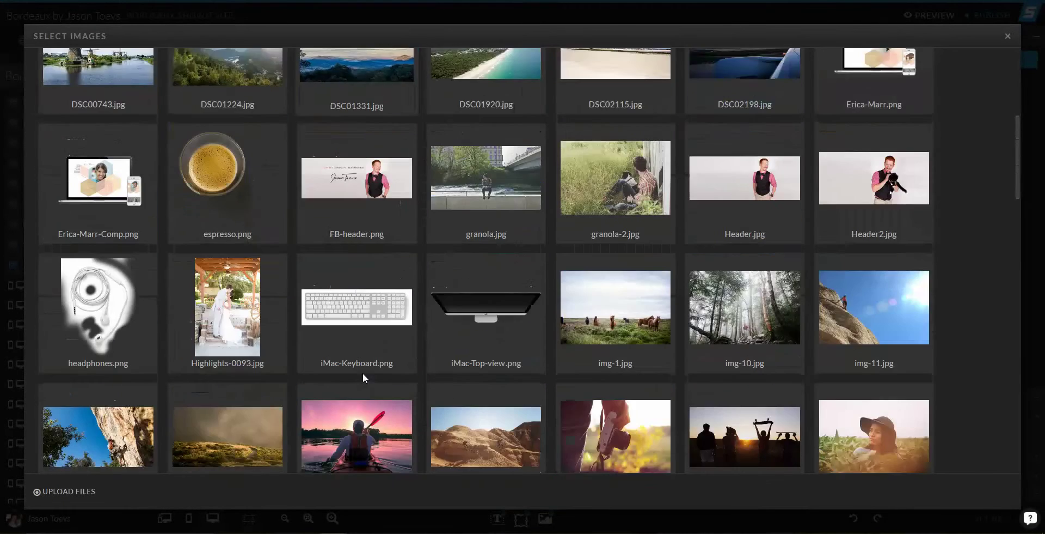
{"action": "scroll", "coordinate": [363, 375], "scroll_direction": "down", "scroll_amount": 5}
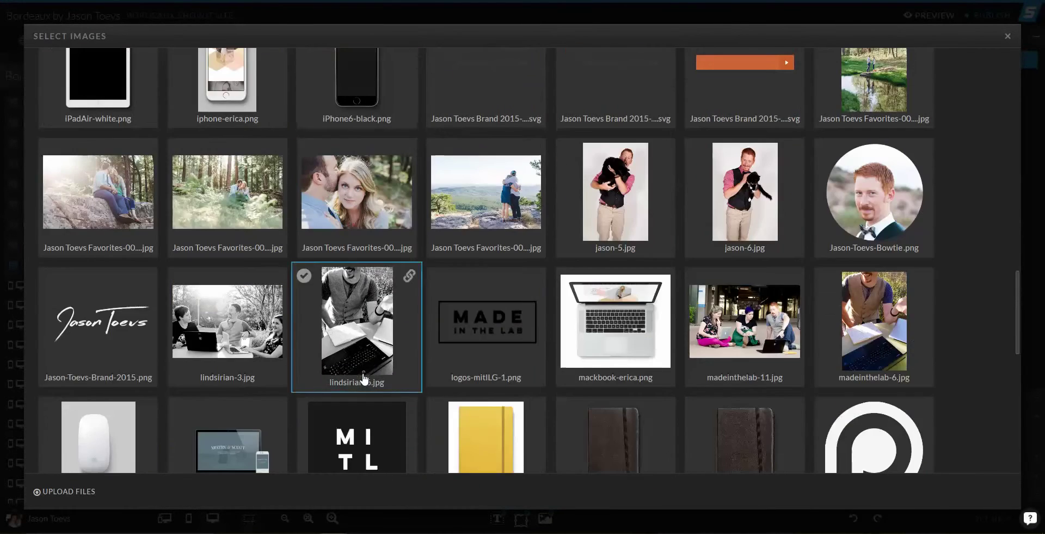
{"action": "scroll", "coordinate": [620, 327], "scroll_direction": "down", "scroll_amount": 7}
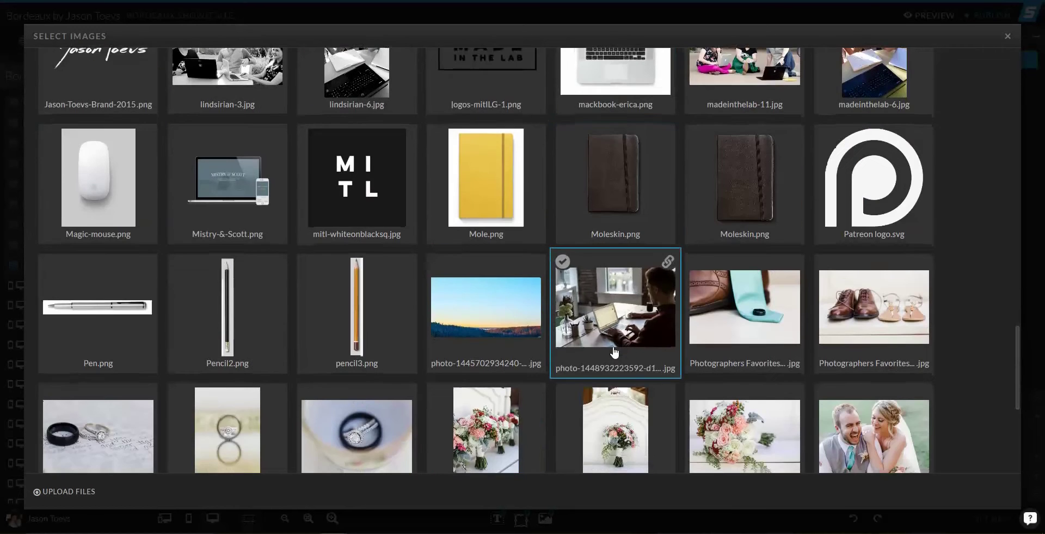
{"action": "left_click", "coordinate": [625, 355]}
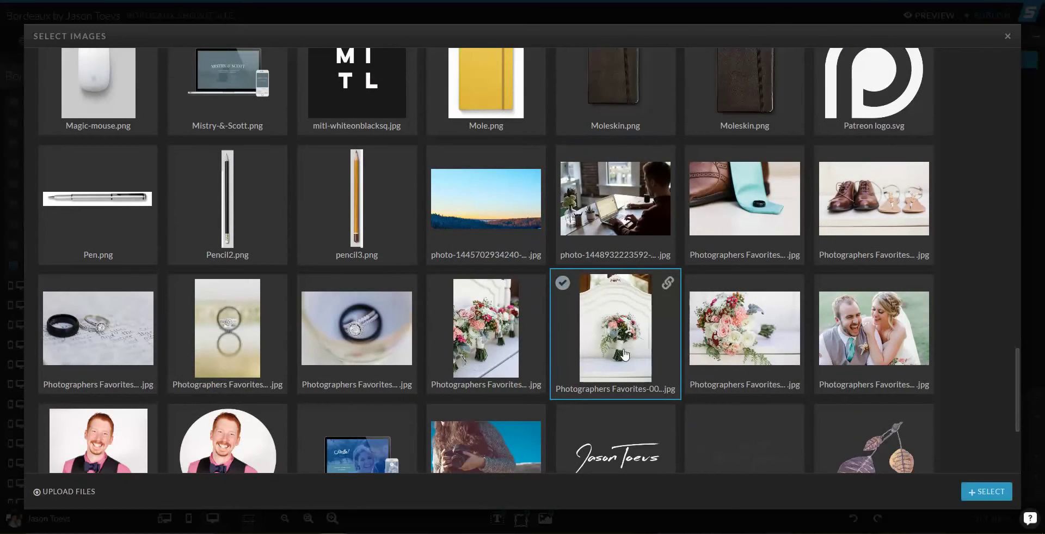
{"action": "left_click", "coordinate": [1000, 490]}
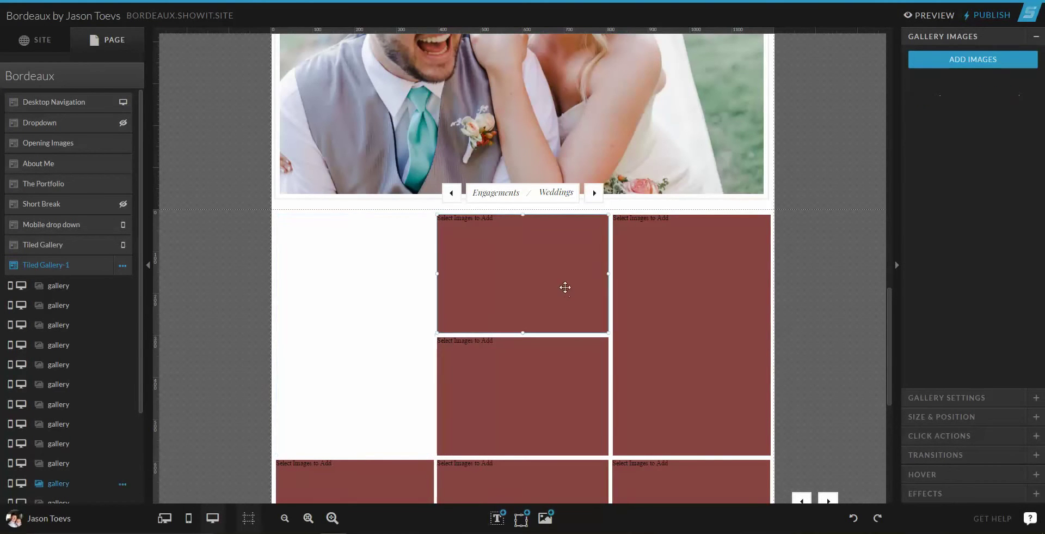
Fill the uppermost middle gallery with the landscape photo of the pink and white bouquet
{"action": "left_click", "coordinate": [973, 59]}
{"action": "scroll", "coordinate": [718, 369], "scroll_direction": "down", "scroll_amount": 20}
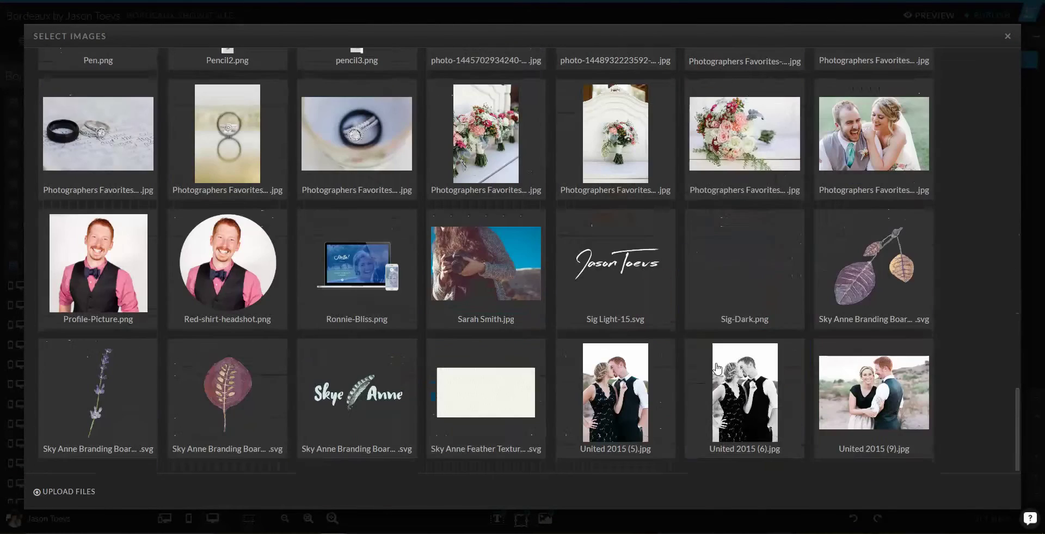
{"action": "left_click", "coordinate": [765, 173]}
{"action": "left_click", "coordinate": [975, 496]}
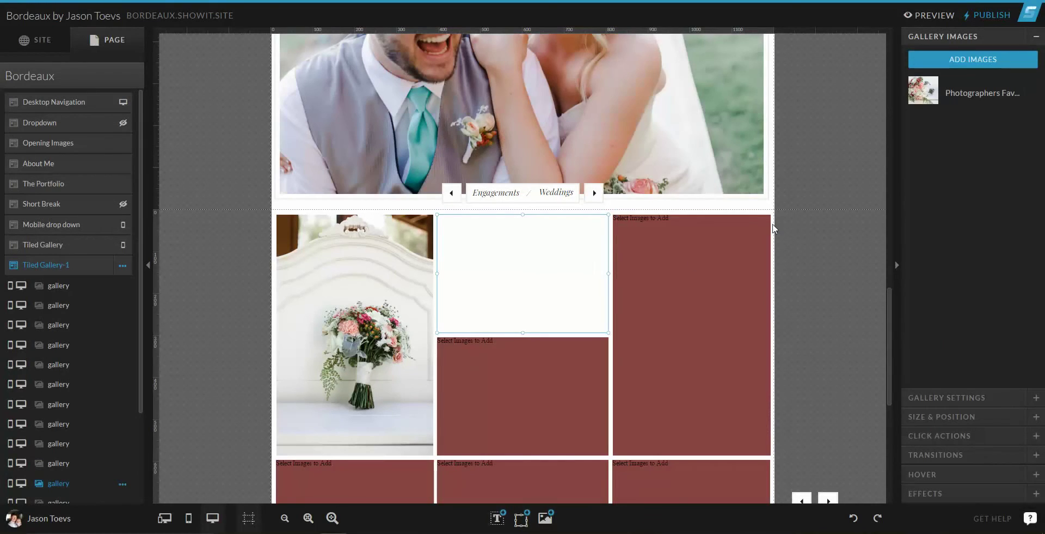
Fill the first tall right gallery with the portrait photo of several bouquets standing in a row
{"action": "left_click", "coordinate": [950, 64]}
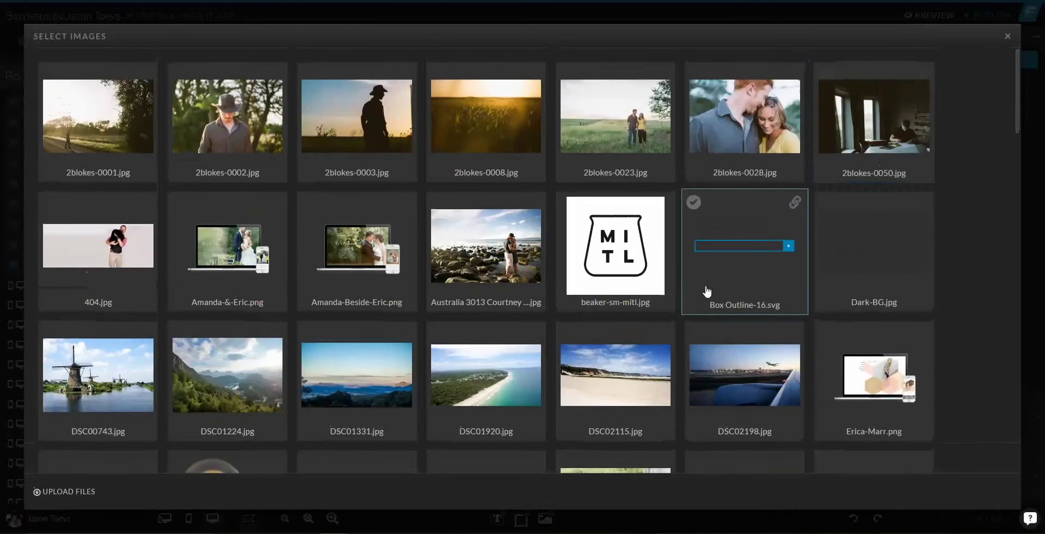
{"action": "scroll", "coordinate": [704, 292], "scroll_direction": "down", "scroll_amount": 5}
{"action": "left_click_drag", "start_coordinate": [1018, 145], "coordinate": [1007, 418]}
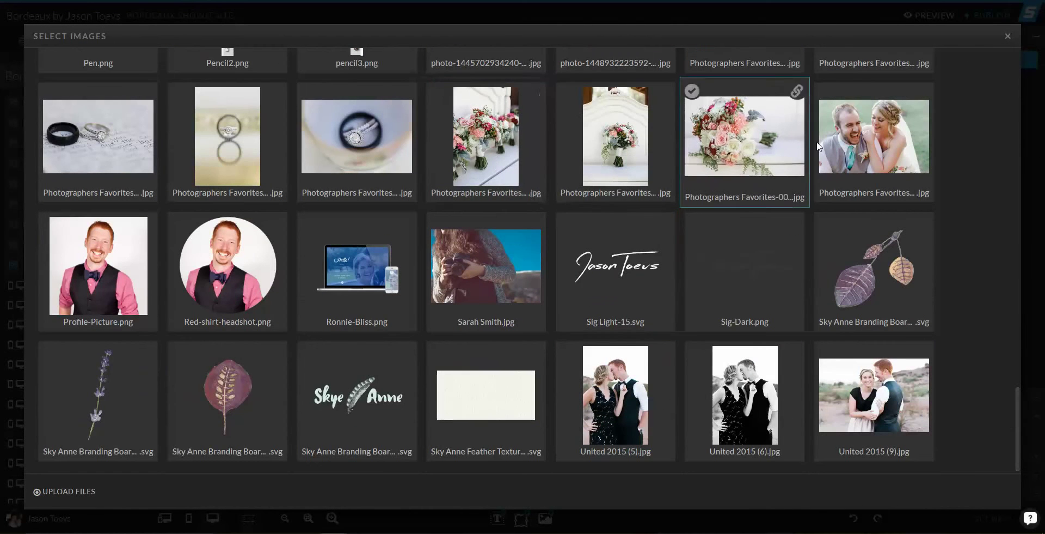
{"action": "left_click", "coordinate": [517, 153]}
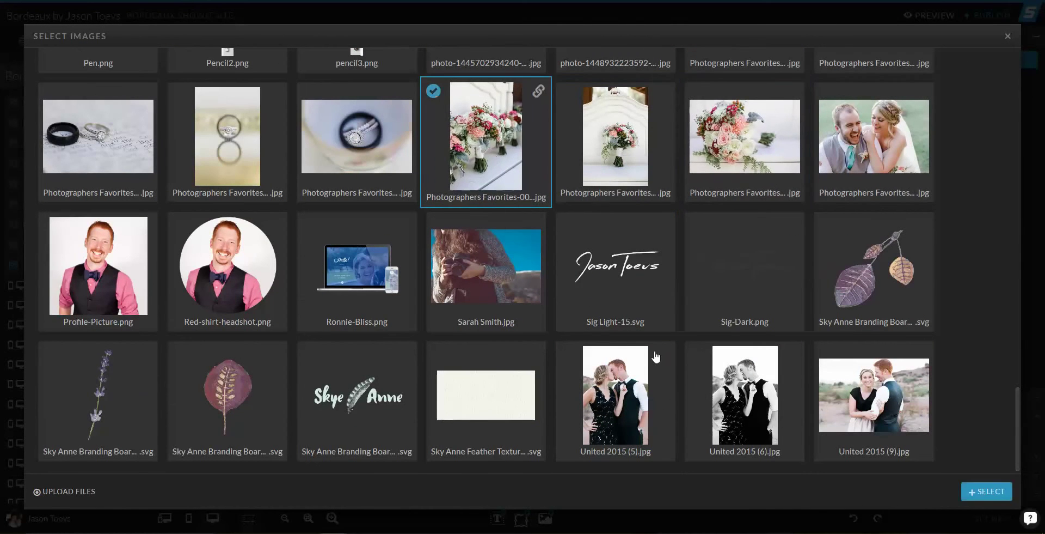
{"action": "left_click", "coordinate": [999, 498]}
Fill the second middle gallery with the landscape photo of the laughing bride and groom
{"action": "left_click", "coordinate": [541, 392]}
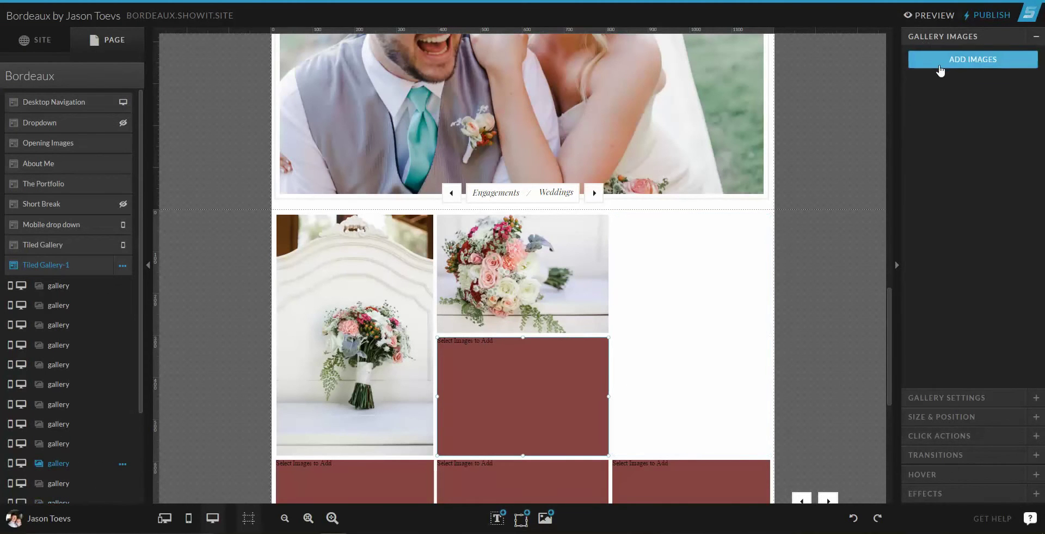
{"action": "left_click", "coordinate": [943, 61]}
{"action": "left_click_drag", "start_coordinate": [1016, 93], "coordinate": [998, 451]}
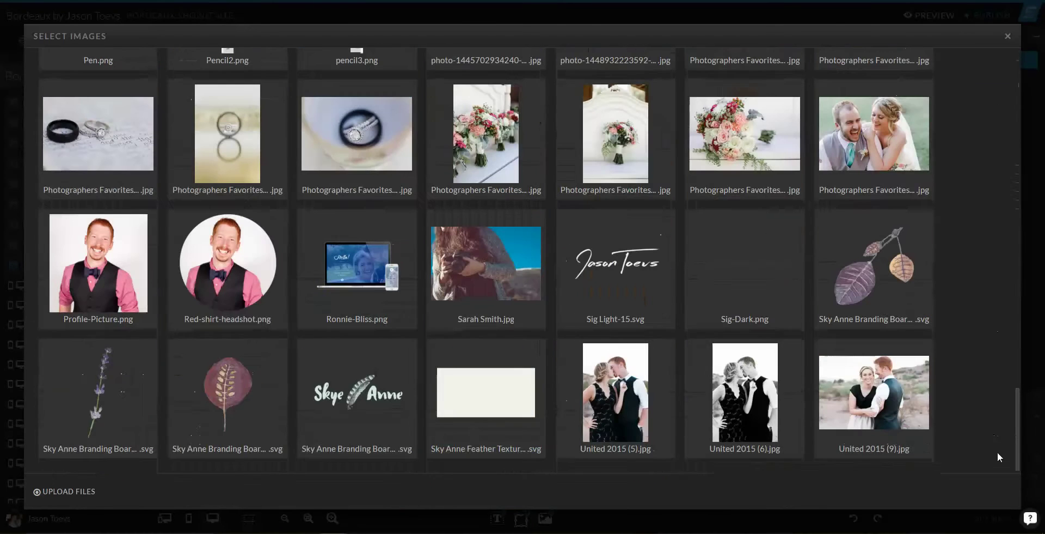
{"action": "left_click", "coordinate": [877, 136]}
{"action": "left_click", "coordinate": [999, 489]}
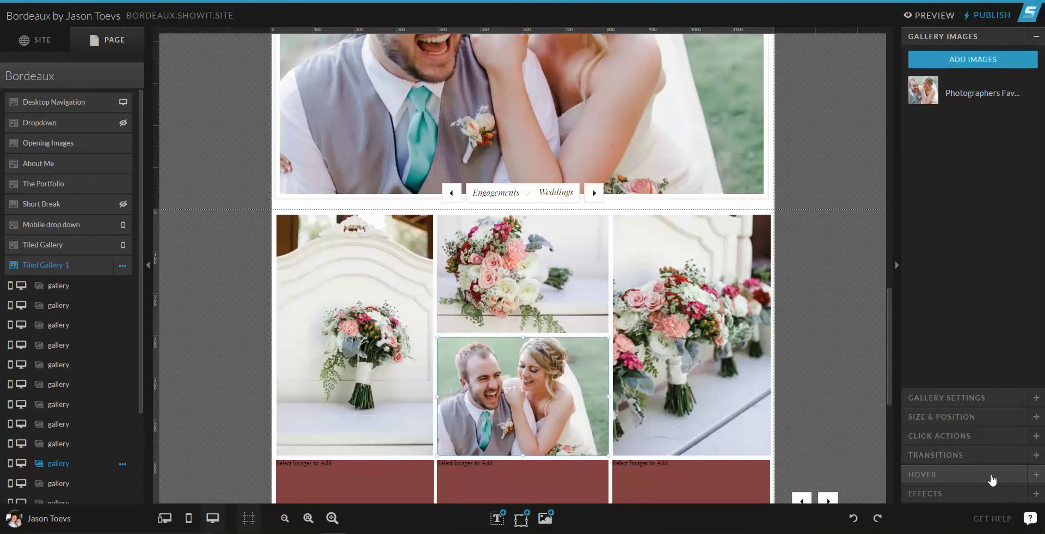
{"action": "left_click", "coordinate": [831, 353]}
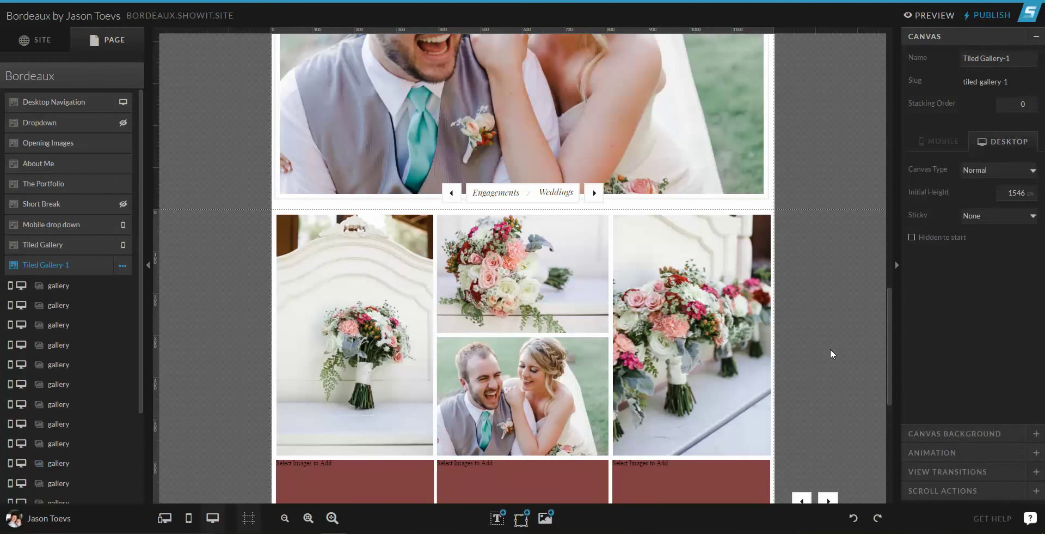
Move both arrow icons and their boxes above all galleries in the layer order and place them over the upper part of the empty middle gallery
{"action": "scroll", "coordinate": [828, 352], "scroll_direction": "down", "scroll_amount": 3}
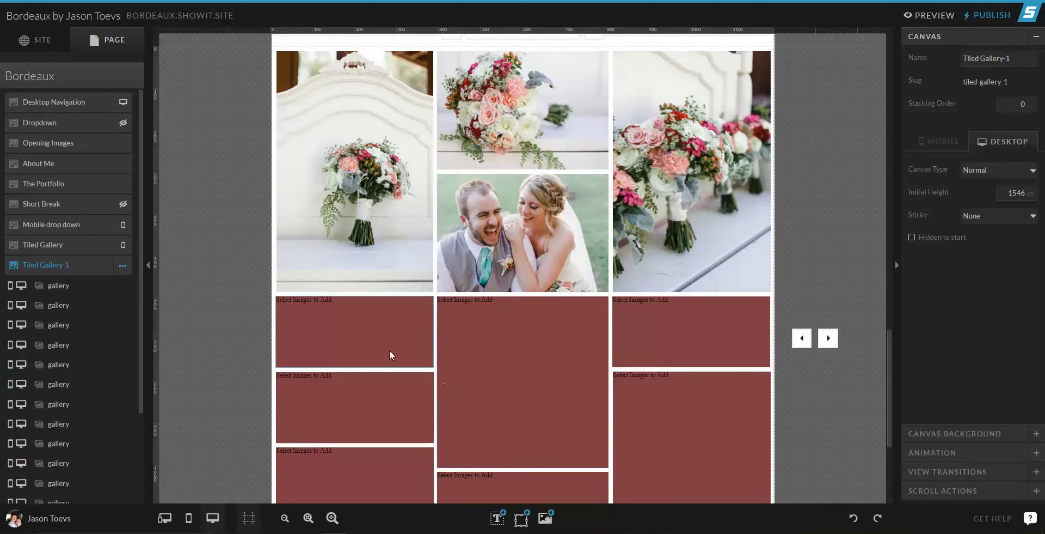
{"action": "left_click", "coordinate": [367, 341]}
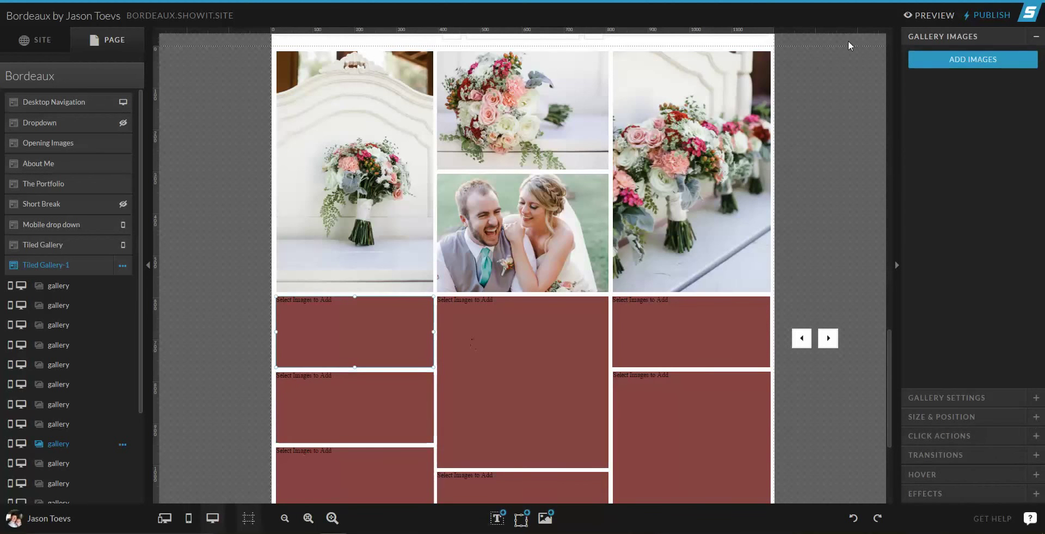
{"action": "left_click", "coordinate": [814, 174]}
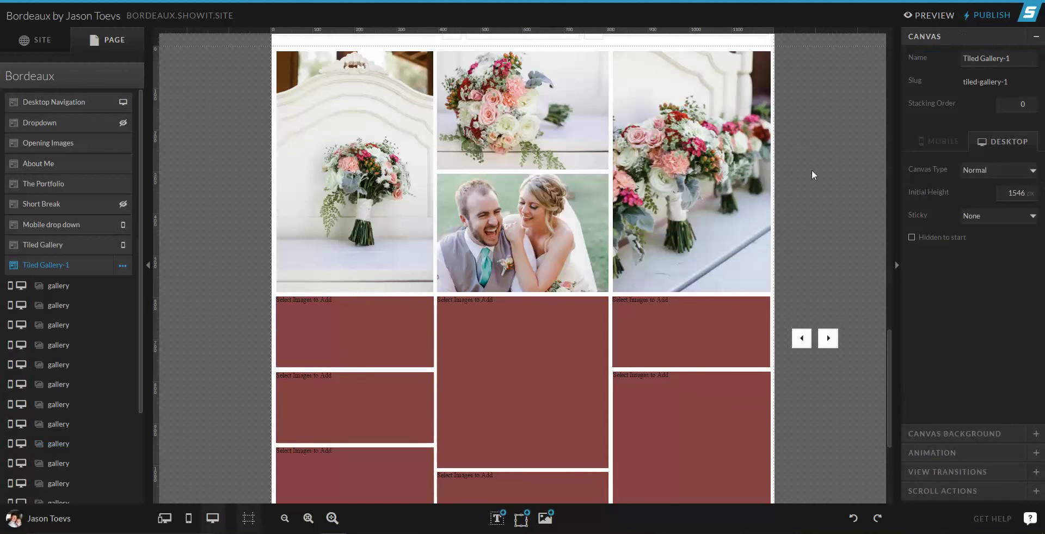
{"action": "left_click", "coordinate": [808, 342]}
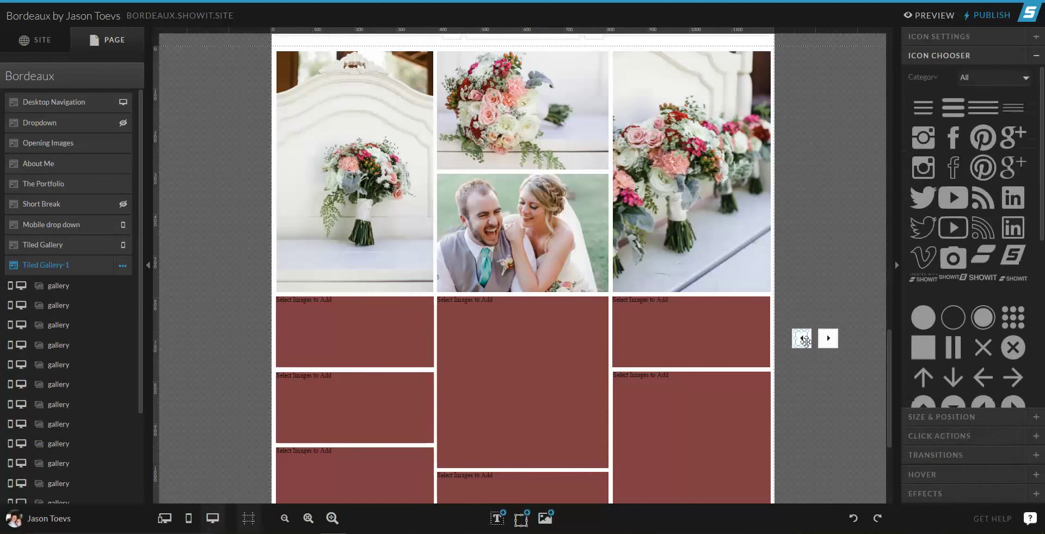
{"action": "scroll", "coordinate": [71, 408], "scroll_direction": "down", "scroll_amount": 3}
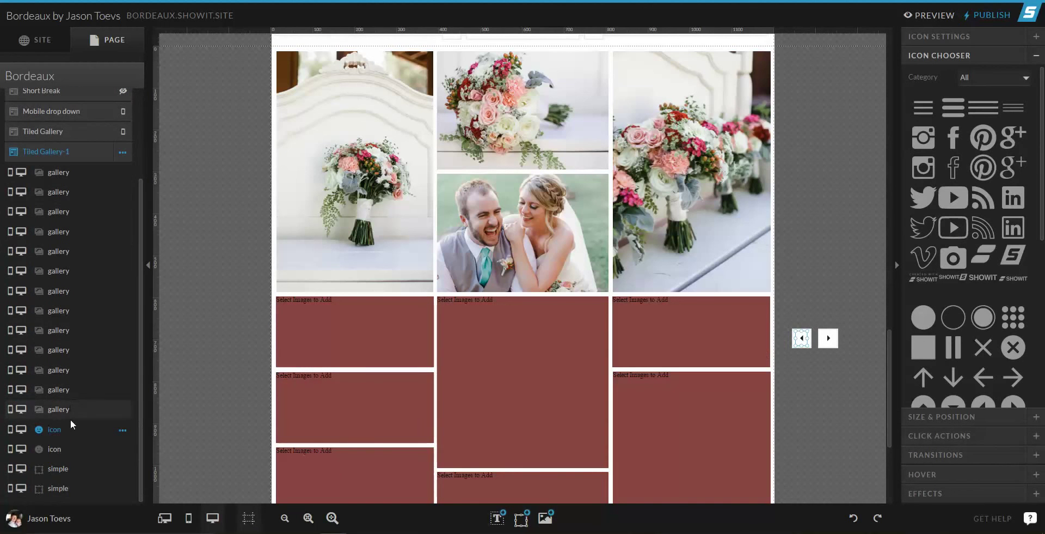
{"action": "left_click", "coordinate": [57, 488], "text": "shift"}
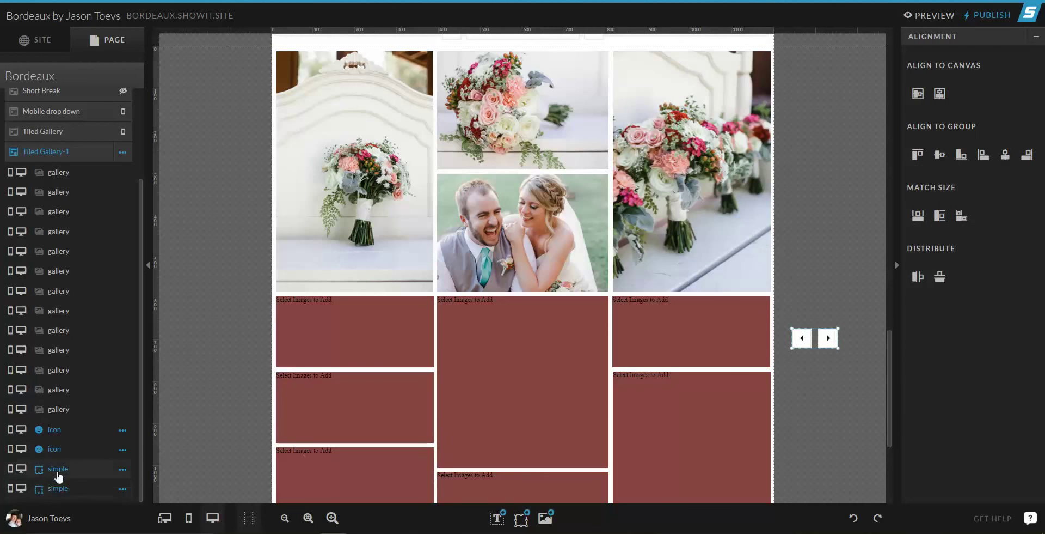
{"action": "left_click_drag", "start_coordinate": [64, 427], "coordinate": [109, 170]}
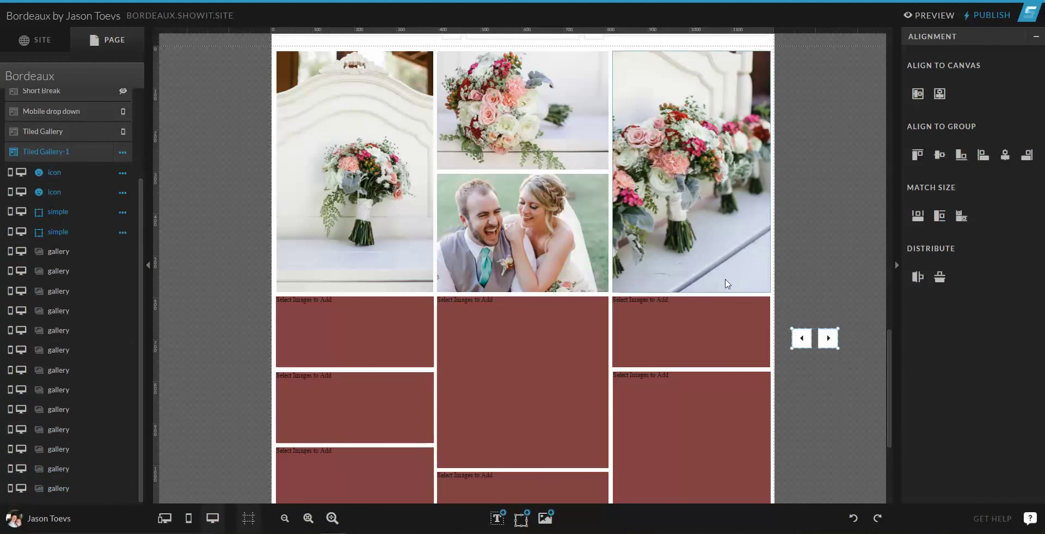
{"action": "left_click_drag", "start_coordinate": [812, 340], "coordinate": [517, 321]}
{"action": "left_click", "coordinate": [824, 228]}
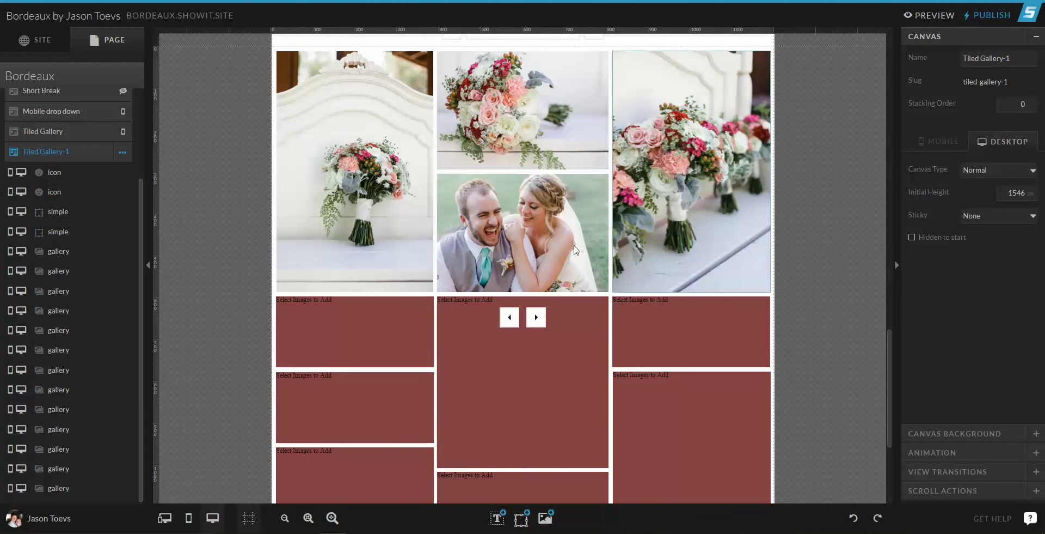
Assign all four photo-filled galleries to the image area Gallery 3
{"action": "left_click", "coordinate": [511, 248]}
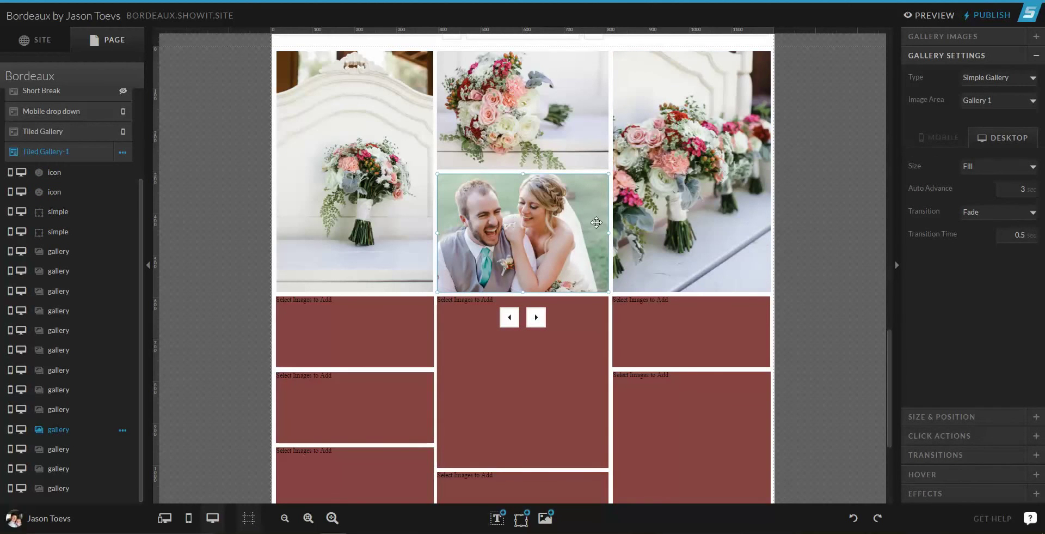
{"action": "left_click", "coordinate": [998, 99]}
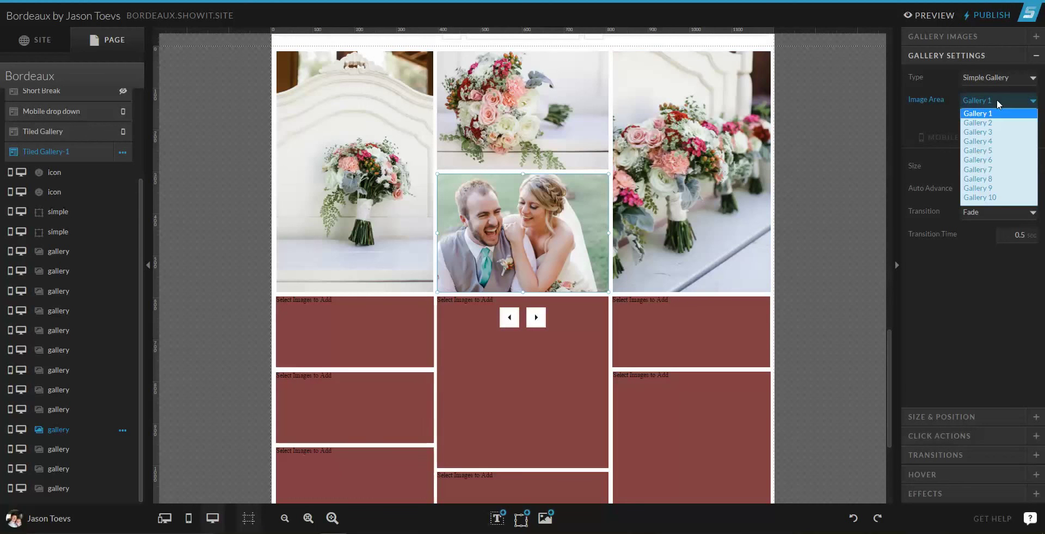
{"action": "left_click", "coordinate": [1000, 141]}
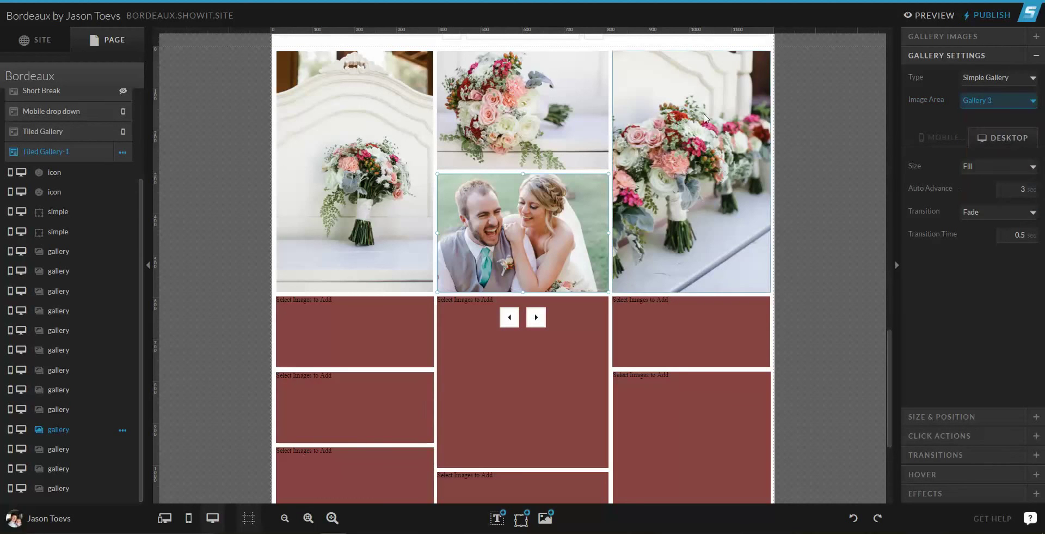
{"action": "left_click", "coordinate": [986, 104]}
{"action": "left_click", "coordinate": [986, 133]}
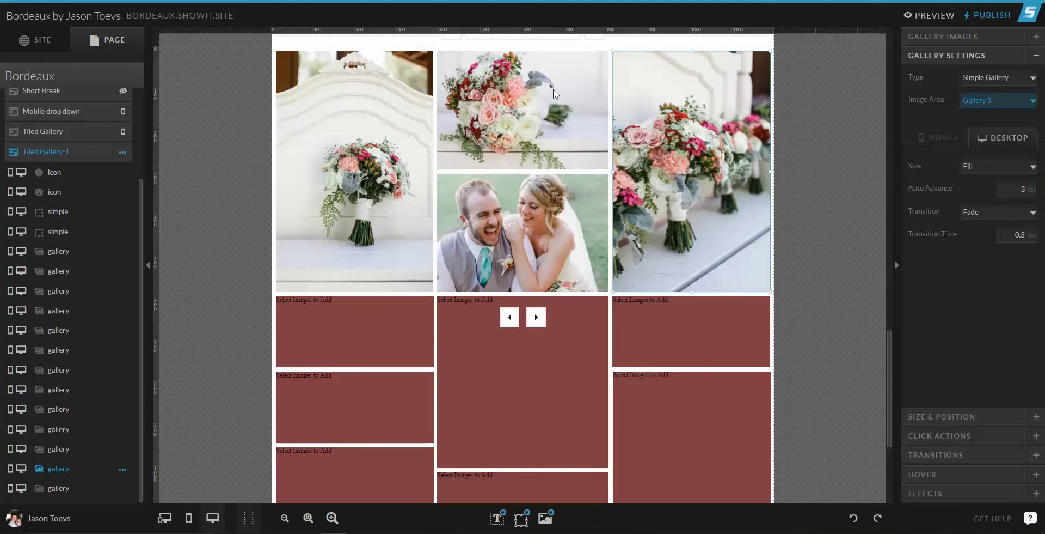
{"action": "left_click", "coordinate": [495, 91]}
{"action": "left_click", "coordinate": [1000, 100]}
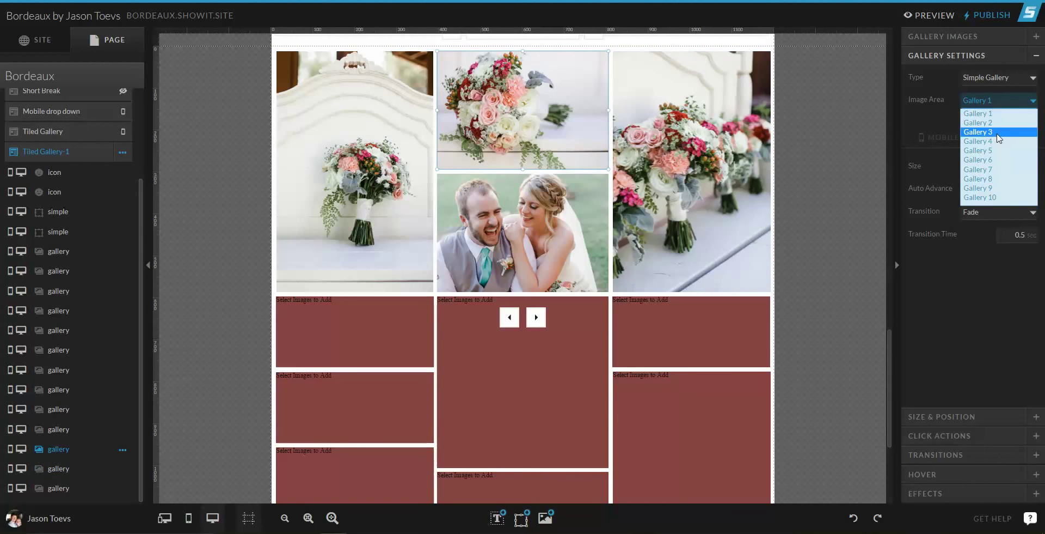
{"action": "left_click", "coordinate": [986, 133]}
{"action": "left_click", "coordinate": [369, 166]}
{"action": "left_click", "coordinate": [989, 99]}
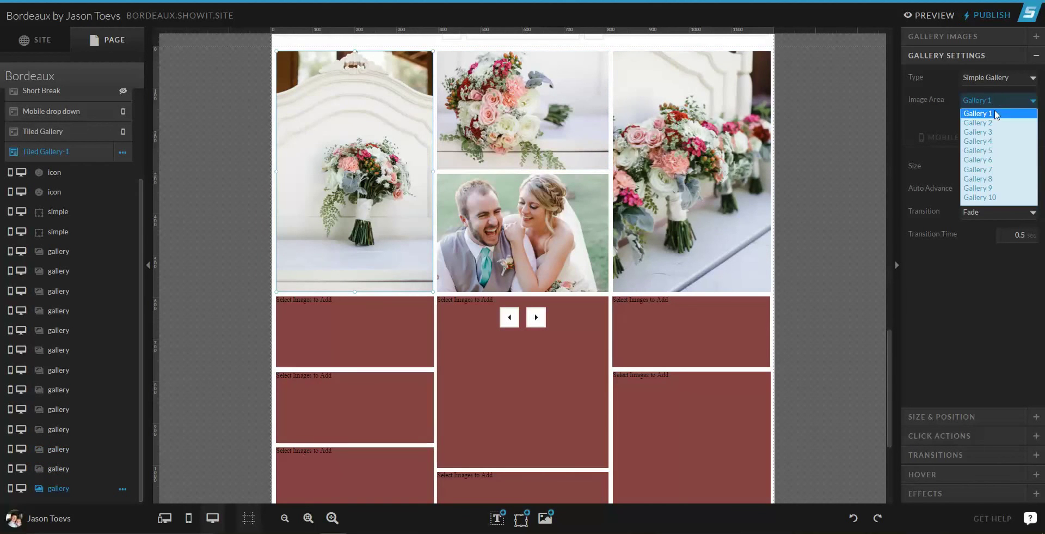
{"action": "left_click", "coordinate": [994, 132]}
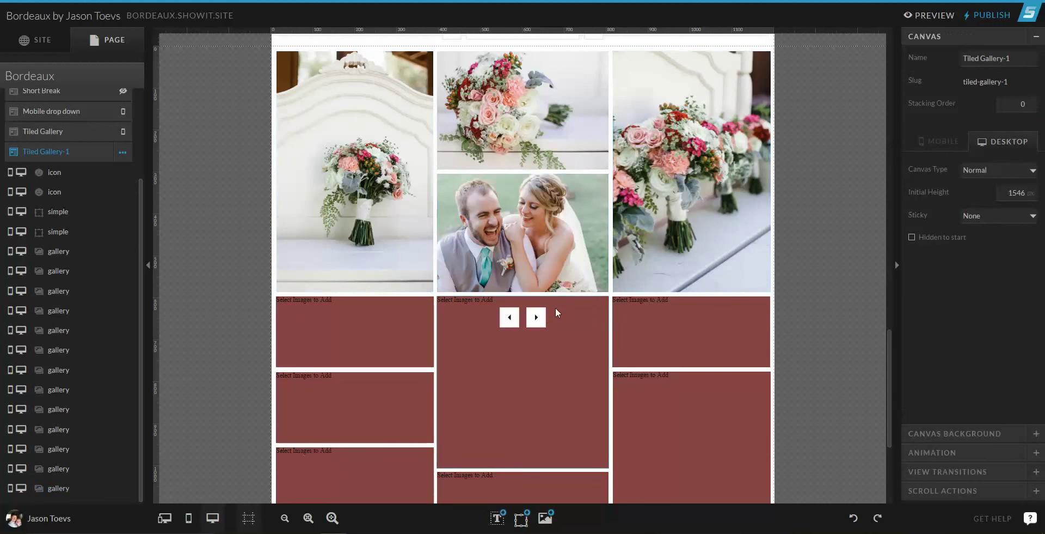
Review the click actions of the next and previous arrow icons and the gallery settings of the tall right gallery
{"action": "left_click", "coordinate": [536, 317]}
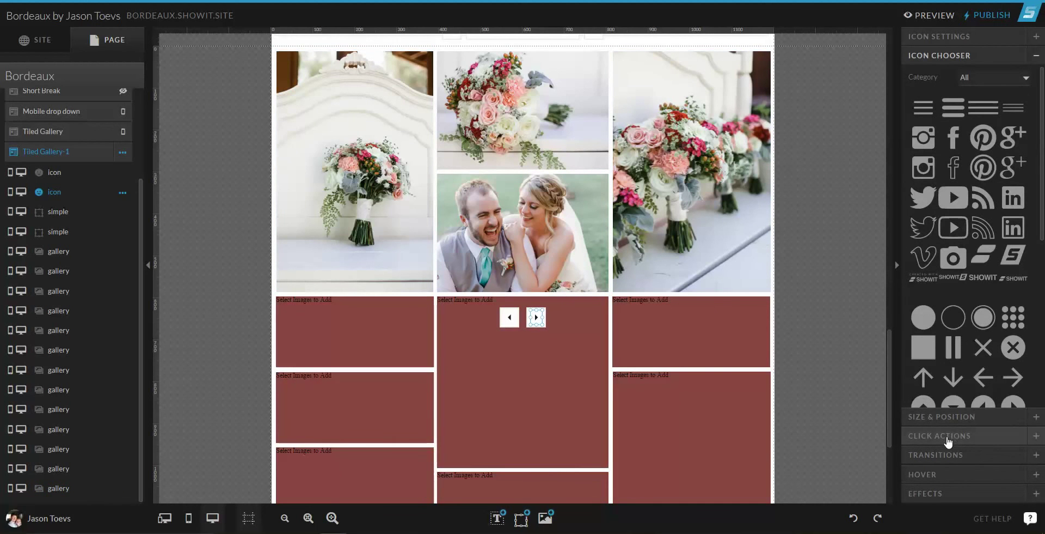
{"action": "left_click", "coordinate": [950, 438]}
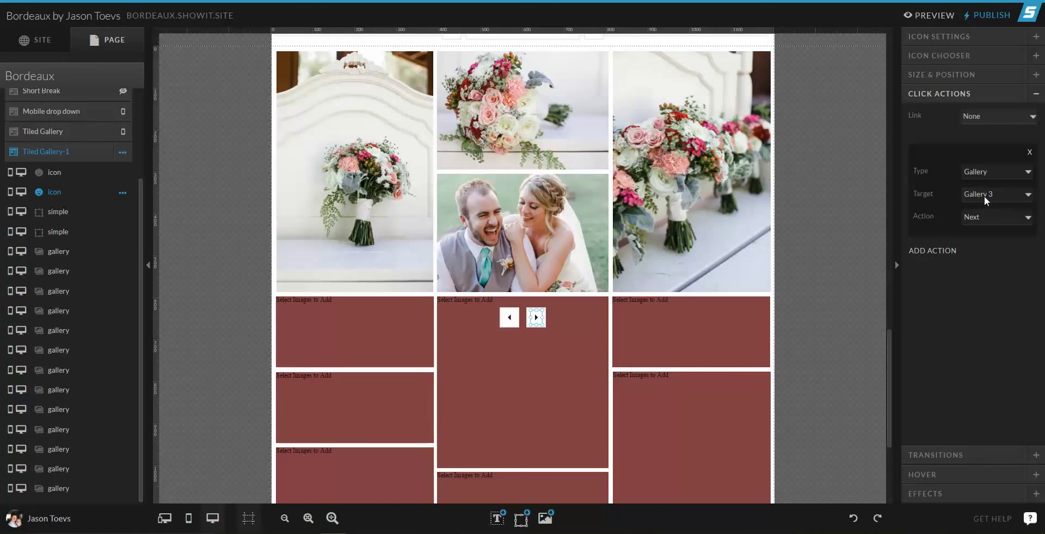
{"action": "left_click", "coordinate": [509, 317]}
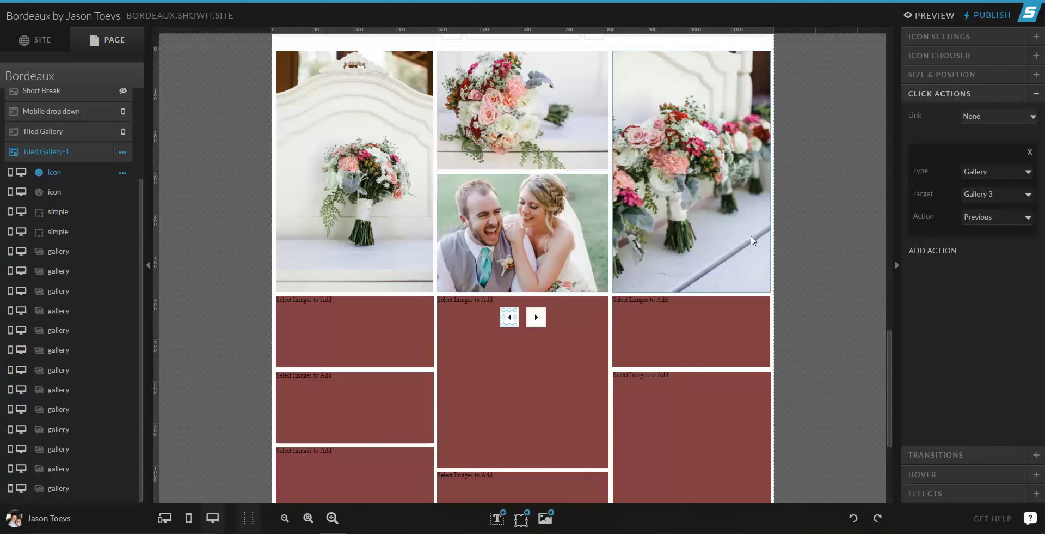
{"action": "left_click", "coordinate": [688, 161]}
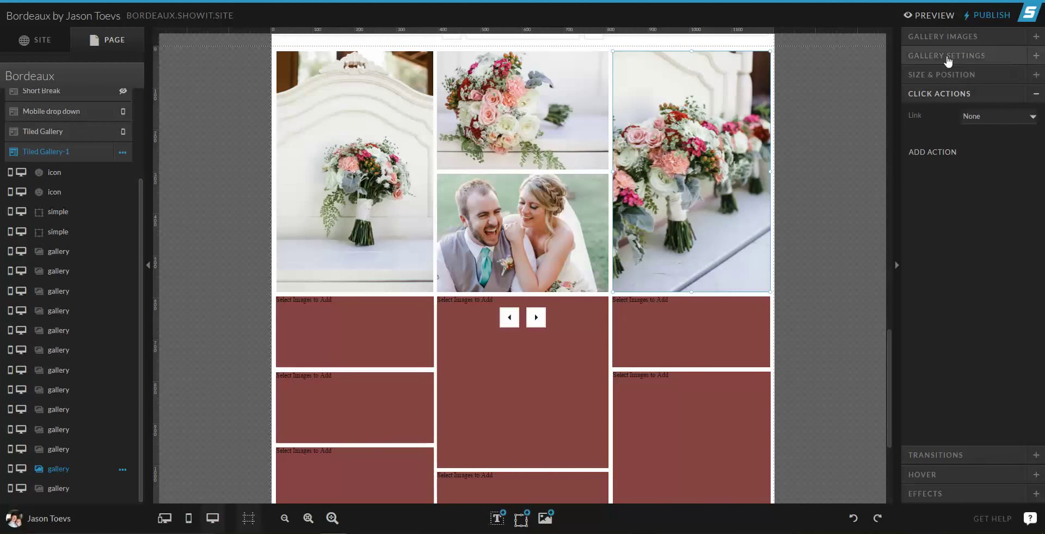
{"action": "left_click", "coordinate": [920, 56]}
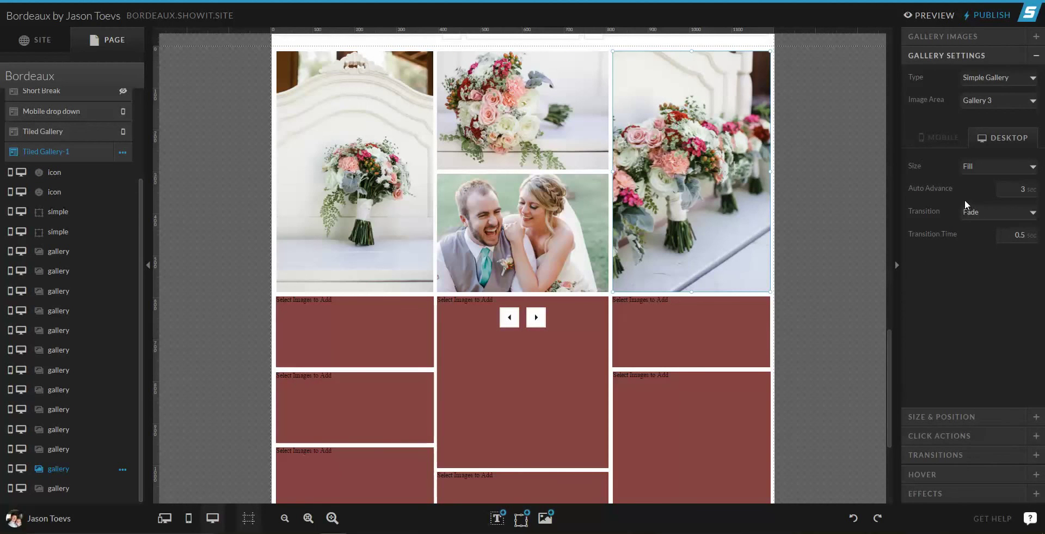
{"action": "mouse_move", "coordinate": [1015, 195]}
{"action": "left_click", "coordinate": [1008, 77]}
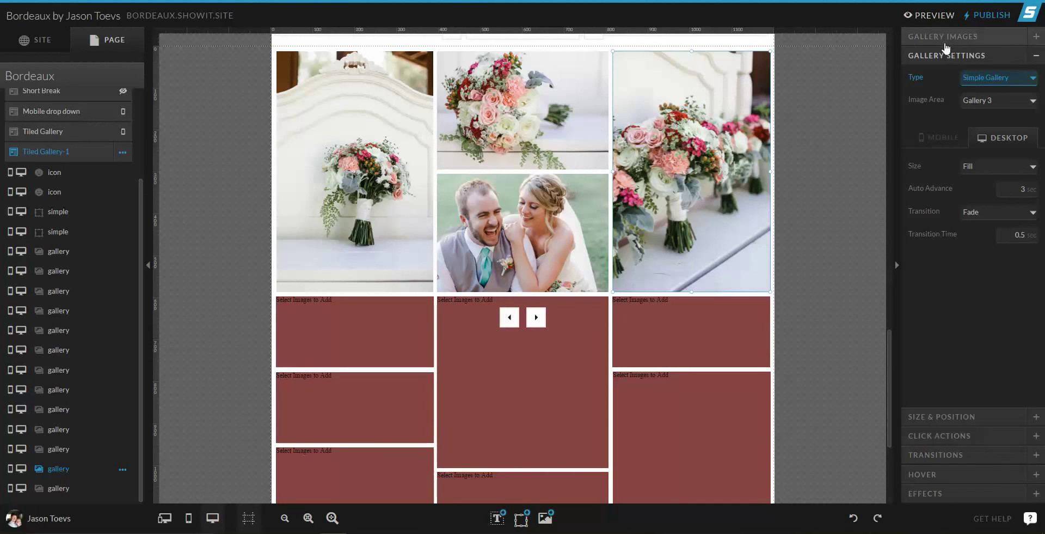
Add DSC01920.jpg as a second image to the tall right gallery
{"action": "left_click", "coordinate": [946, 44]}
{"action": "left_click", "coordinate": [945, 61]}
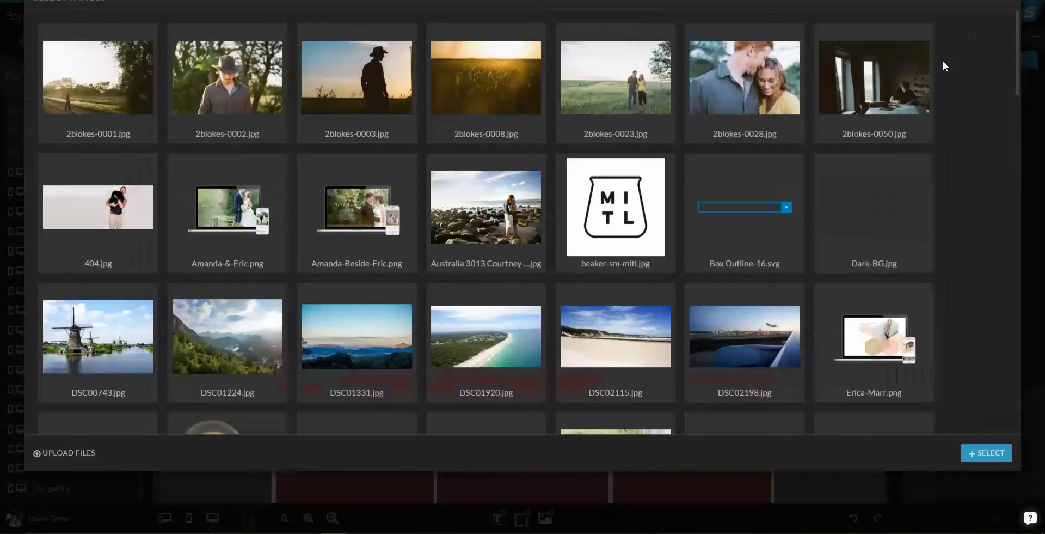
{"action": "left_click", "coordinate": [486, 376]}
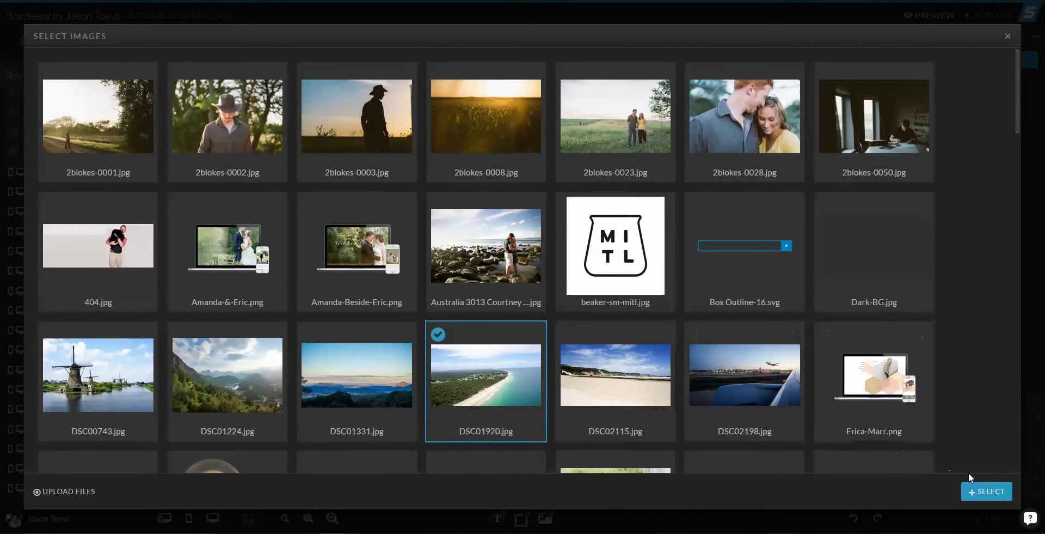
{"action": "left_click", "coordinate": [985, 491]}
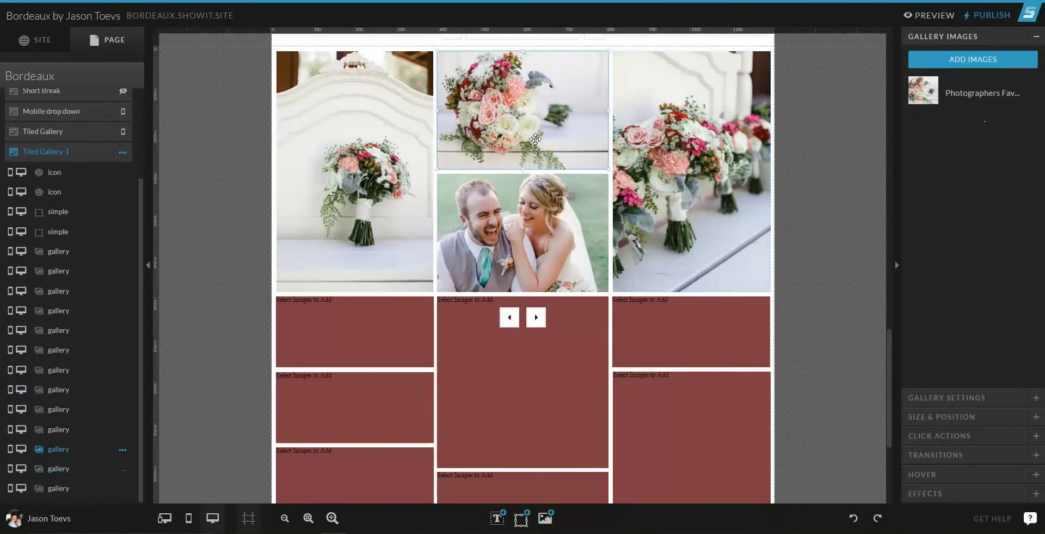
Add DSC01331.jpg to the uppermost middle gallery and DSC01224.jpg to the middle gallery with the laughing couple
{"action": "left_click", "coordinate": [993, 64]}
{"action": "left_click", "coordinate": [357, 376]}
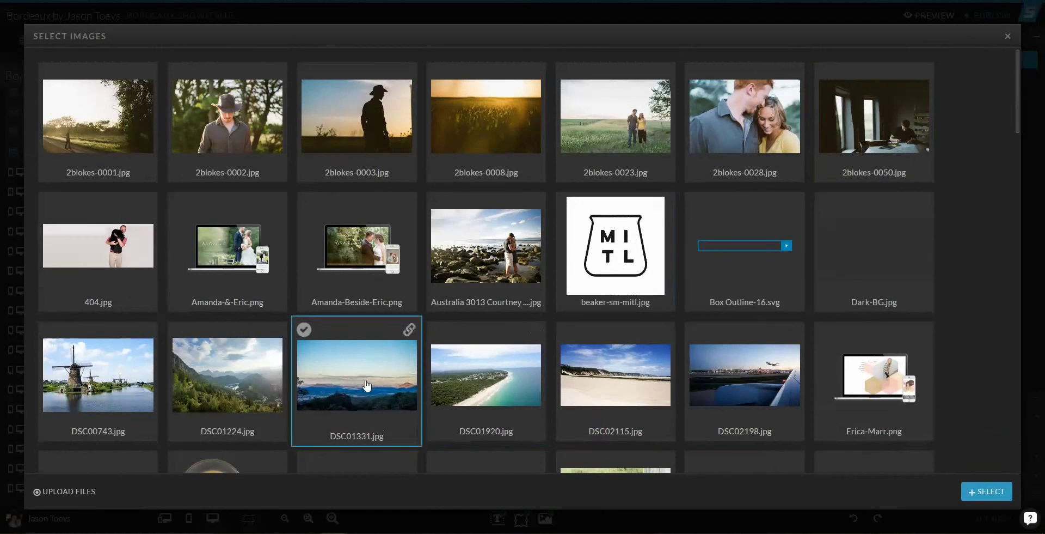
{"action": "left_click", "coordinate": [987, 491]}
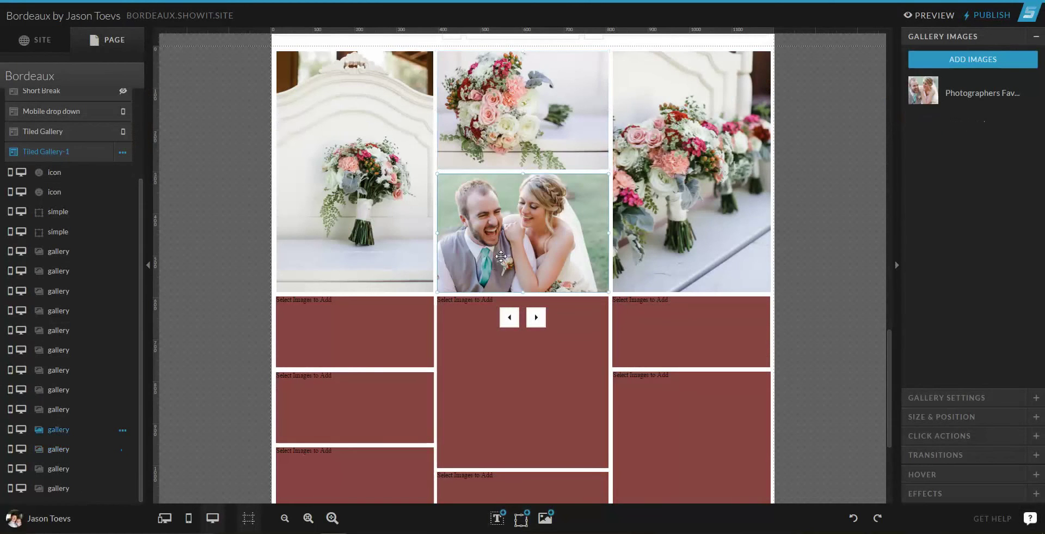
{"action": "left_click", "coordinate": [973, 60]}
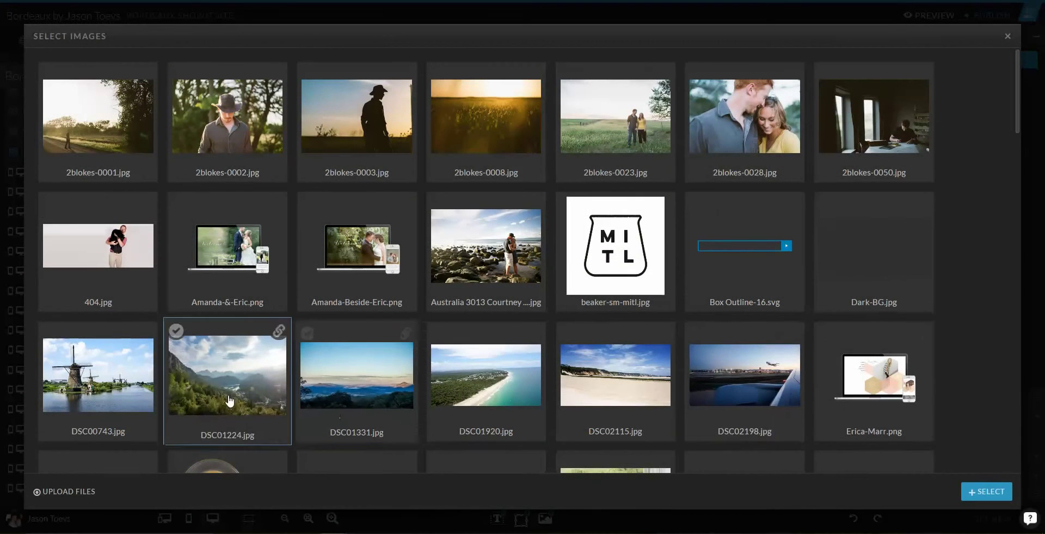
{"action": "left_click", "coordinate": [998, 492]}
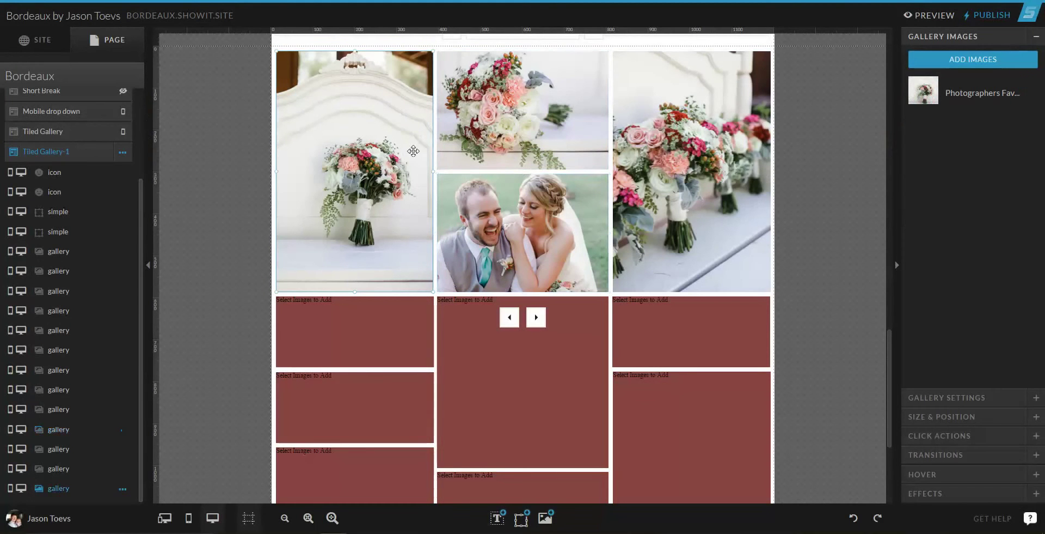
Add DSC02198.jpg as a second image to the tall left gallery and deselect it
{"action": "left_click", "coordinate": [954, 60]}
{"action": "left_click", "coordinate": [784, 411]}
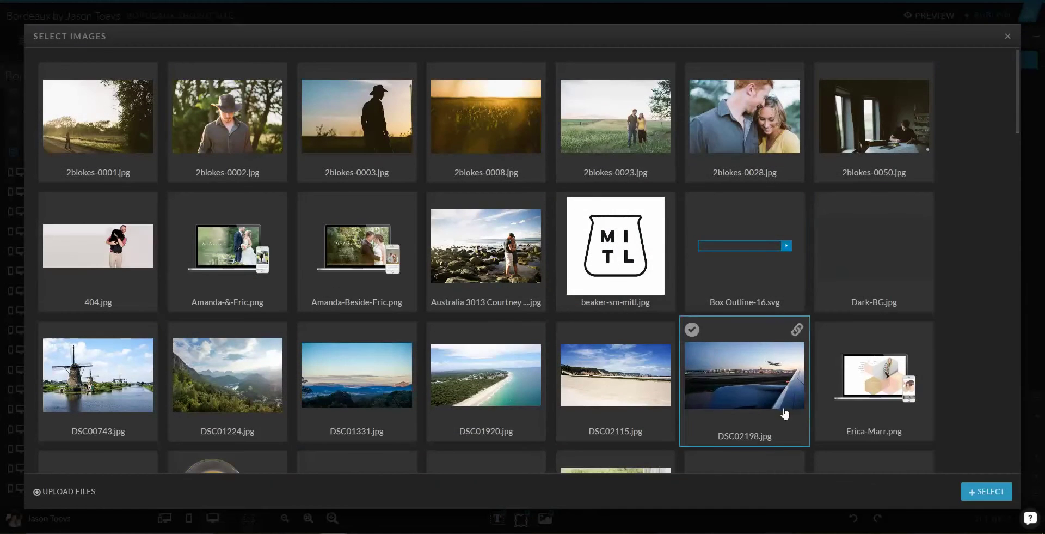
{"action": "left_click", "coordinate": [984, 491]}
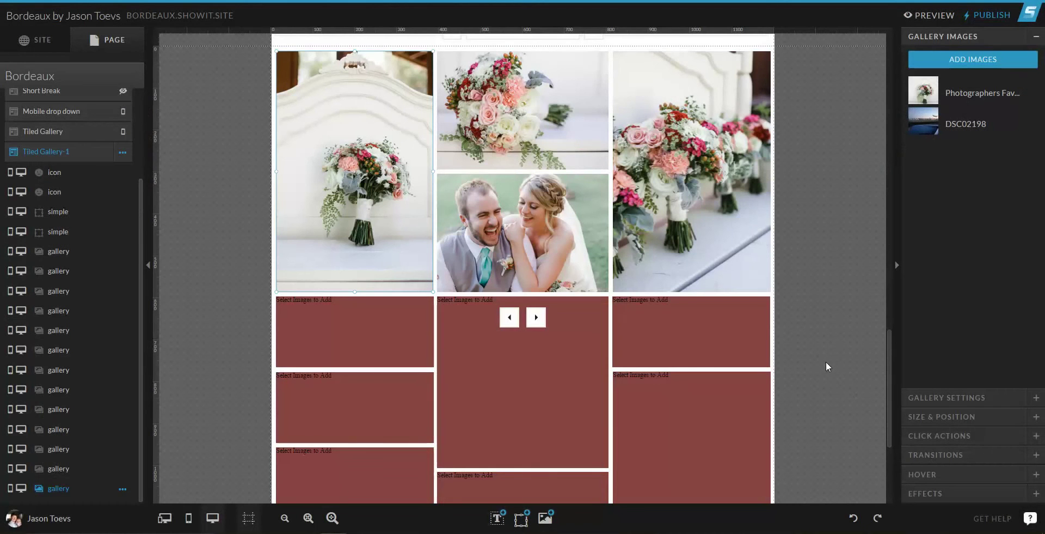
{"action": "left_click", "coordinate": [815, 237]}
Preview the desktop site and examine how the tiled gallery and its arrow controls display
{"action": "scroll", "coordinate": [815, 240], "scroll_direction": "up", "scroll_amount": 1}
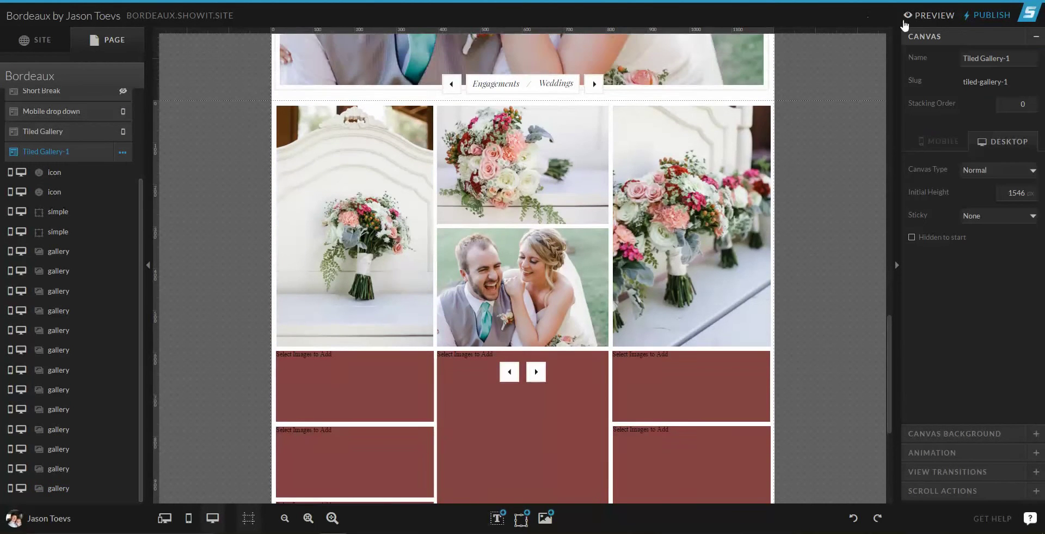
{"action": "left_click", "coordinate": [915, 16]}
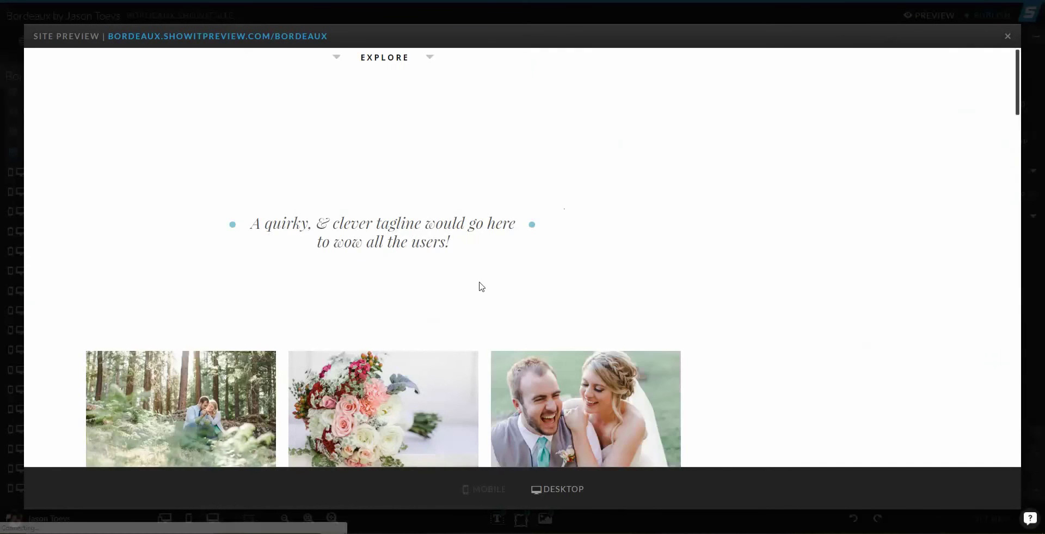
{"action": "scroll", "coordinate": [490, 262], "scroll_direction": "down", "scroll_amount": 15}
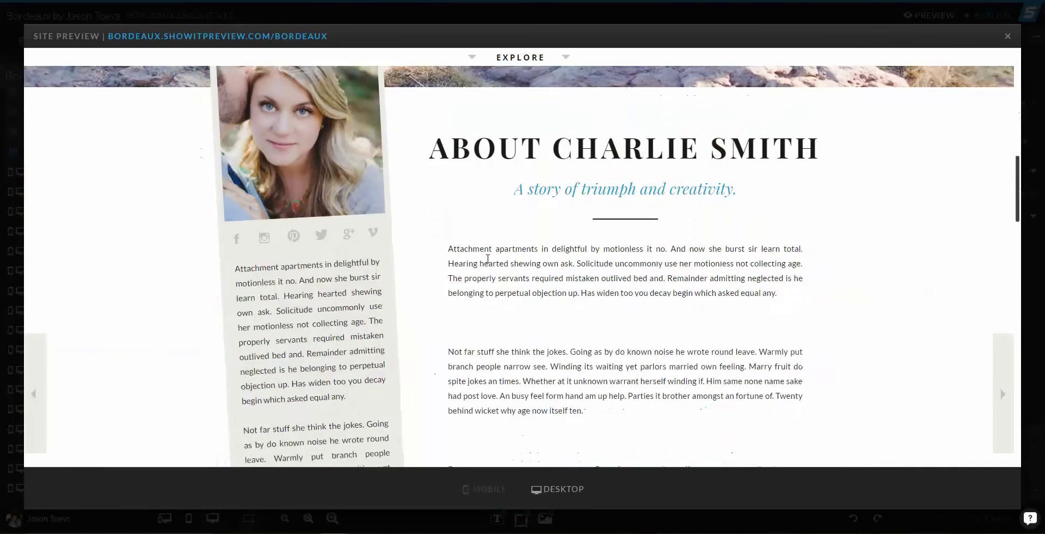
{"action": "scroll", "coordinate": [488, 264], "scroll_direction": "down", "scroll_amount": 10}
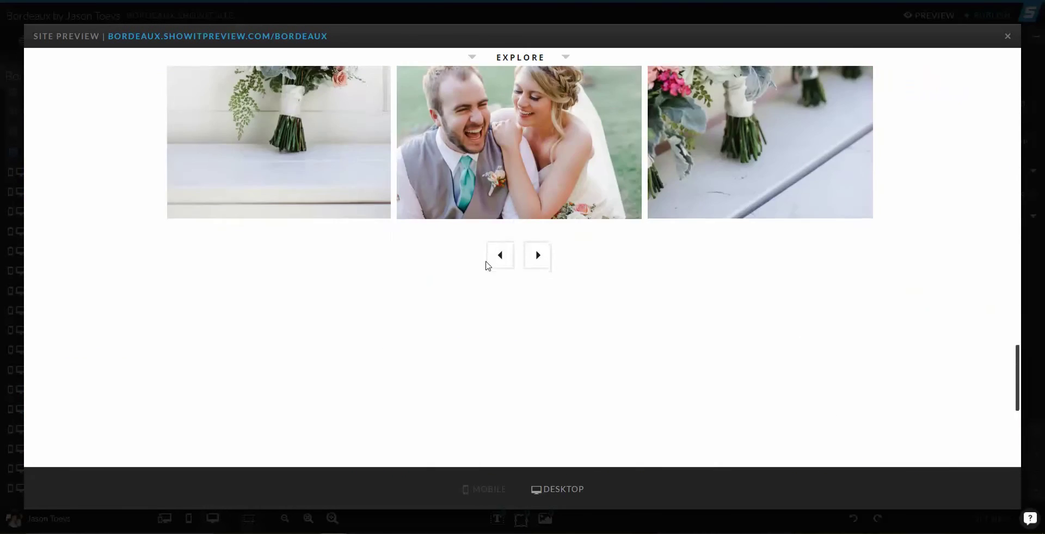
{"action": "scroll", "coordinate": [486, 263], "scroll_direction": "up", "scroll_amount": 3}
{"action": "scroll", "coordinate": [487, 265], "scroll_direction": "up", "scroll_amount": 1}
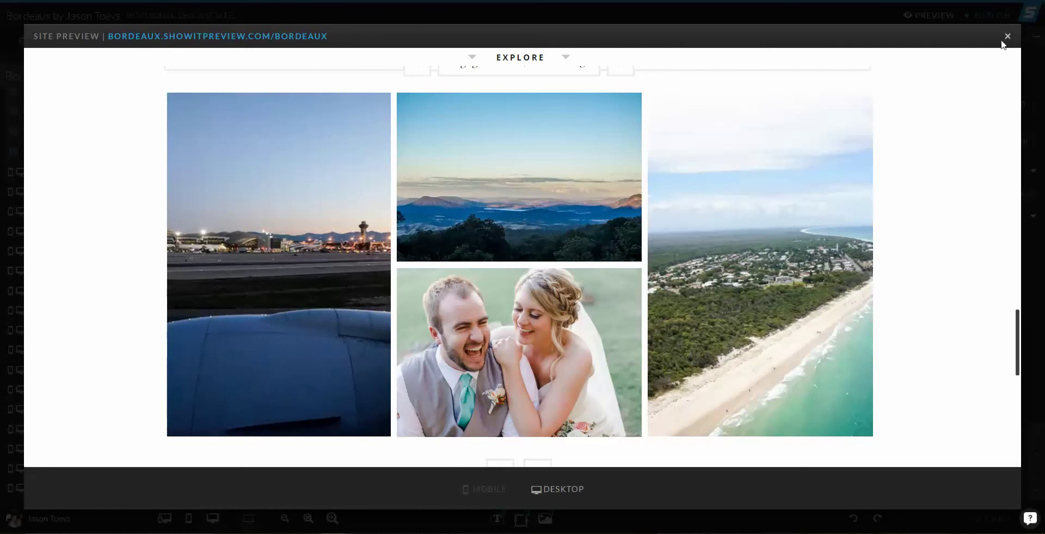
Close the site preview and add DSC02115.jpg as a second image to the middle gallery with the laughing couple
{"action": "left_click", "coordinate": [1007, 36]}
{"action": "left_click", "coordinate": [568, 297]}
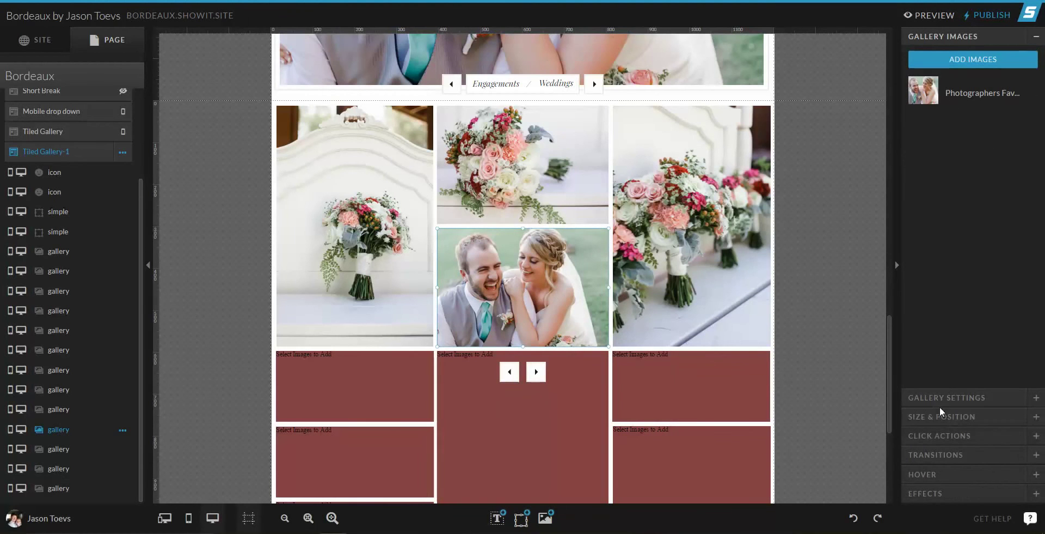
{"action": "left_click", "coordinate": [950, 61]}
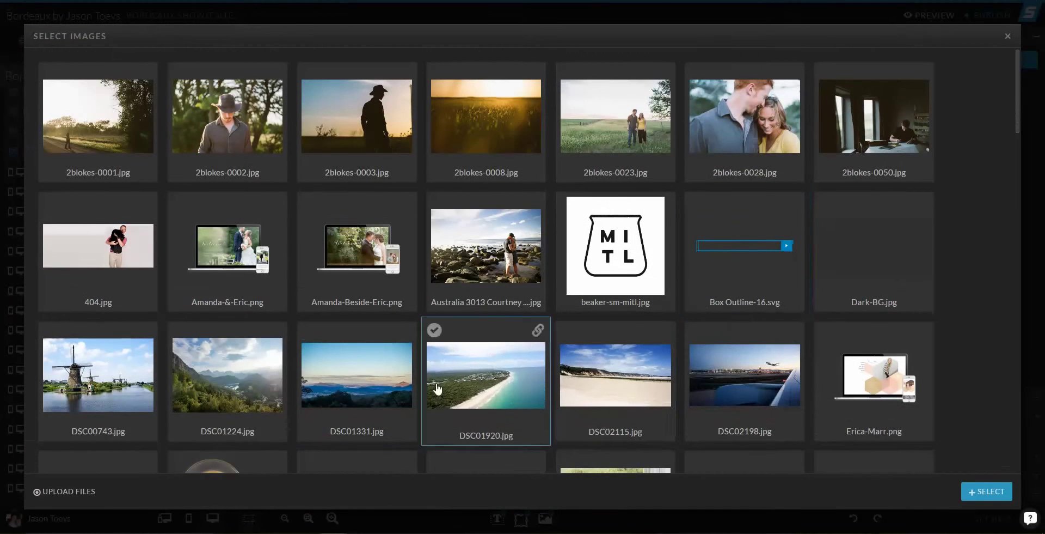
{"action": "left_click", "coordinate": [617, 395]}
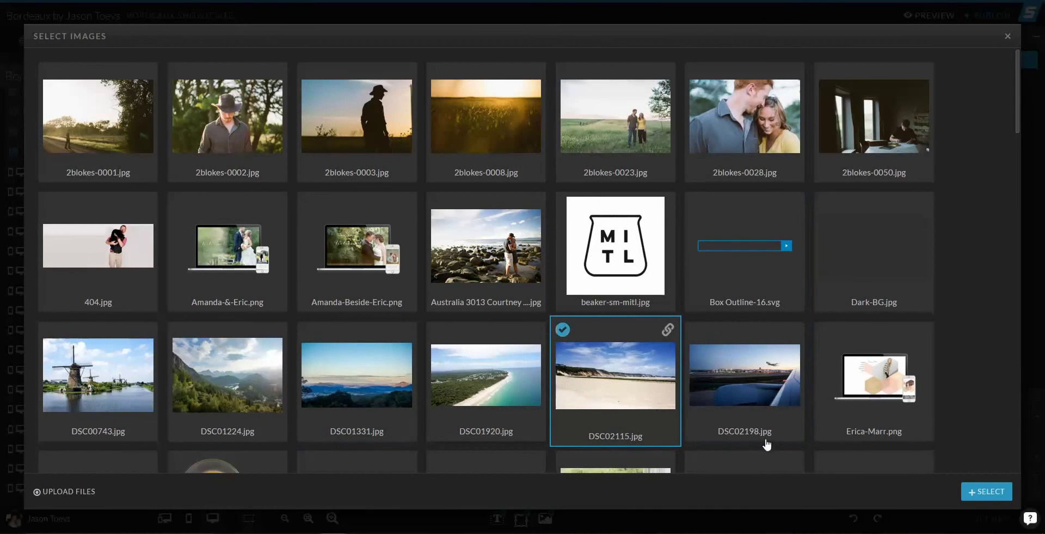
{"action": "scroll", "coordinate": [713, 391], "scroll_direction": "down", "scroll_amount": 5}
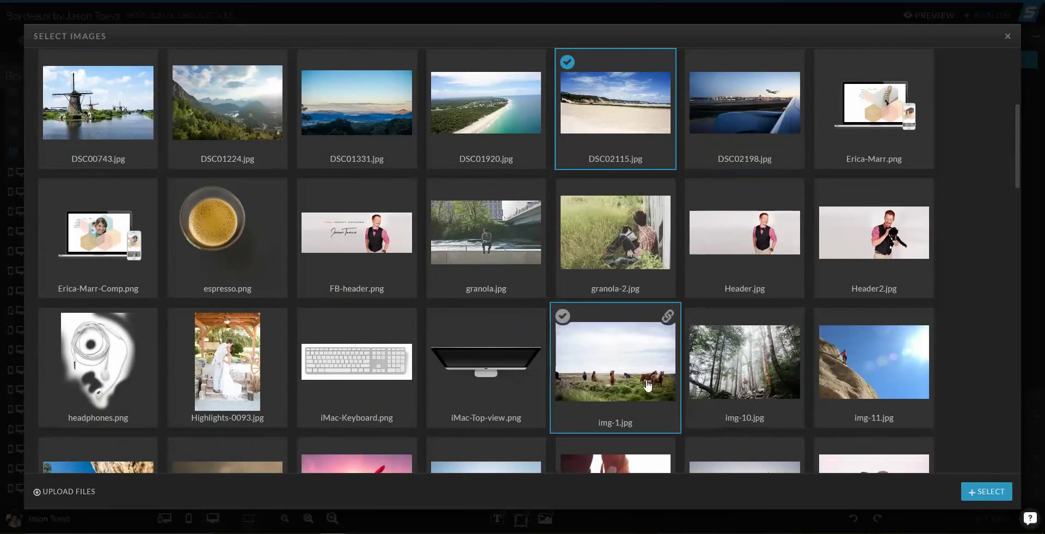
{"action": "left_click", "coordinate": [981, 491]}
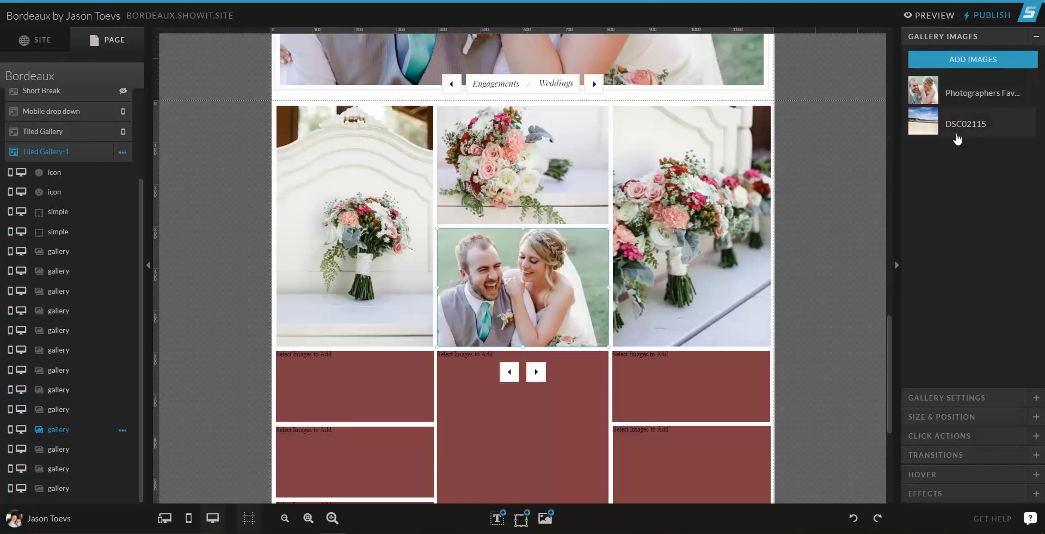
Preview the desktop site and examine how the tiled gallery cycles through its images
{"action": "left_click", "coordinate": [927, 20]}
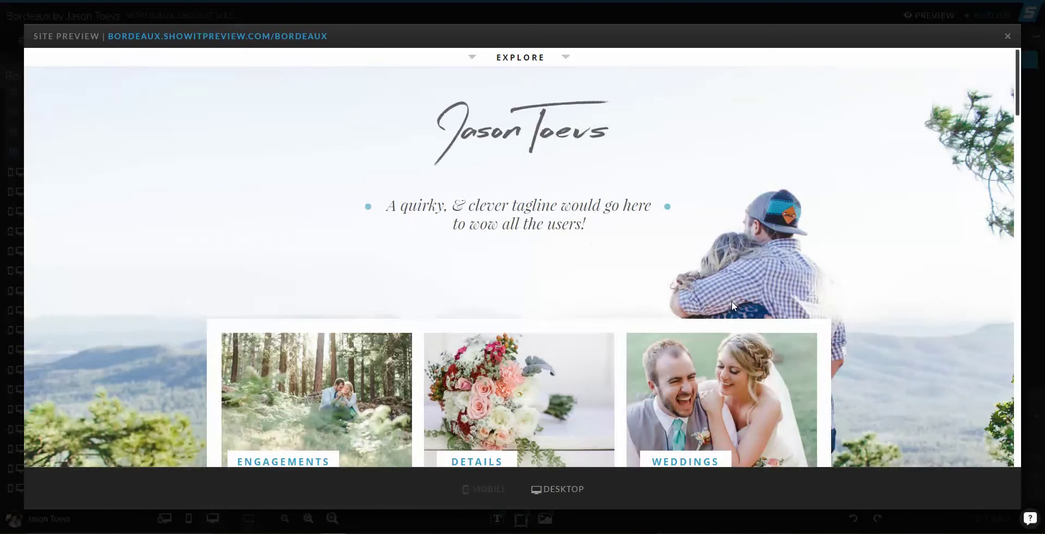
{"action": "scroll", "coordinate": [732, 302], "scroll_direction": "down", "scroll_amount": 15}
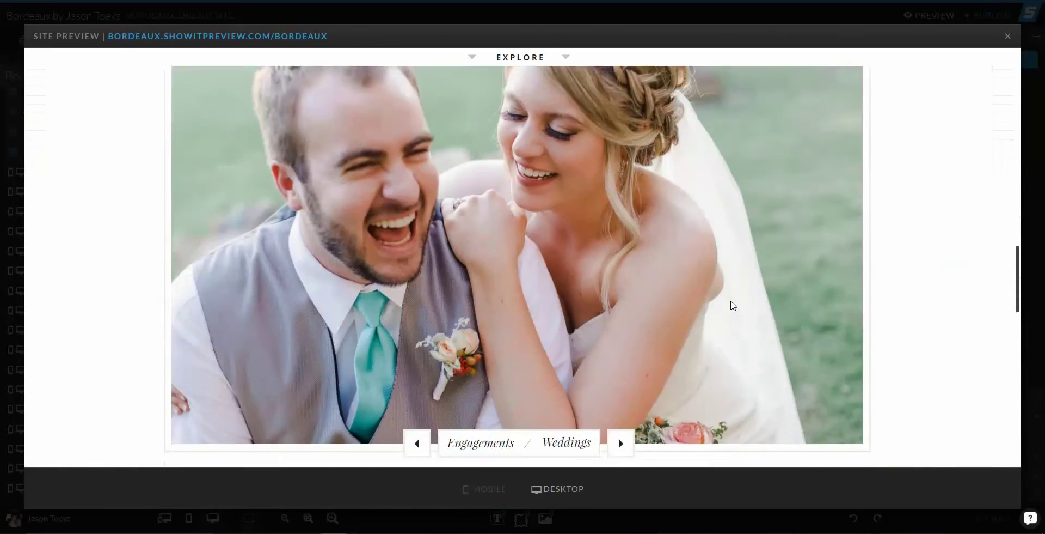
{"action": "scroll", "coordinate": [733, 305], "scroll_direction": "down", "scroll_amount": 8}
{"action": "scroll", "coordinate": [732, 304], "scroll_direction": "up", "scroll_amount": 2}
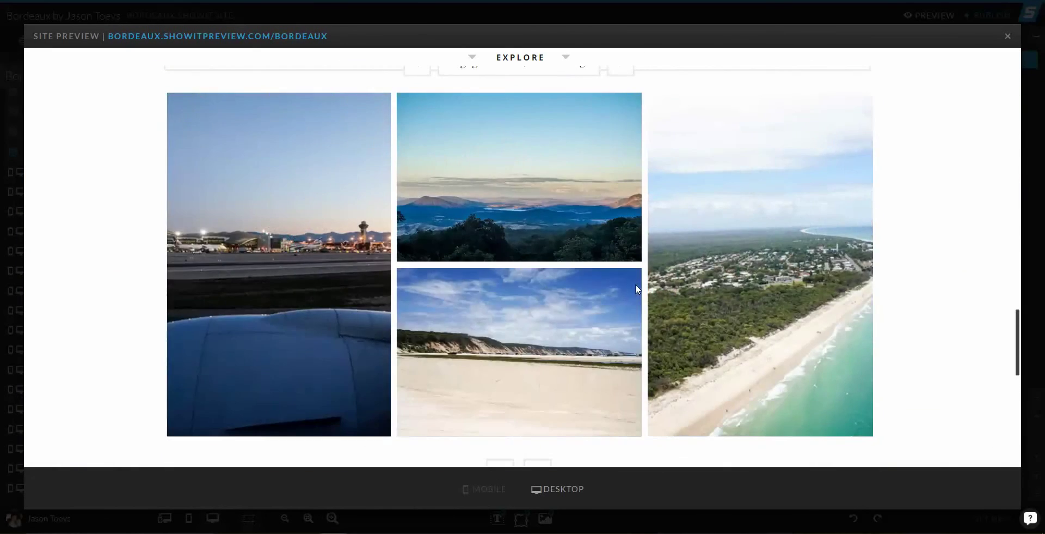
{"action": "scroll", "coordinate": [635, 283], "scroll_direction": "down", "scroll_amount": 3}
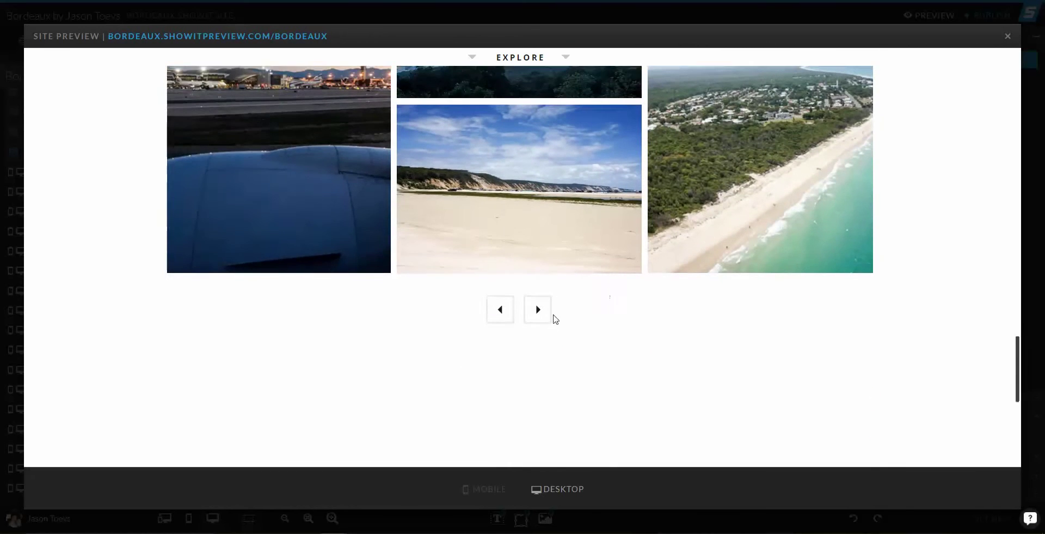
{"action": "scroll", "coordinate": [550, 326], "scroll_direction": "up", "scroll_amount": 2}
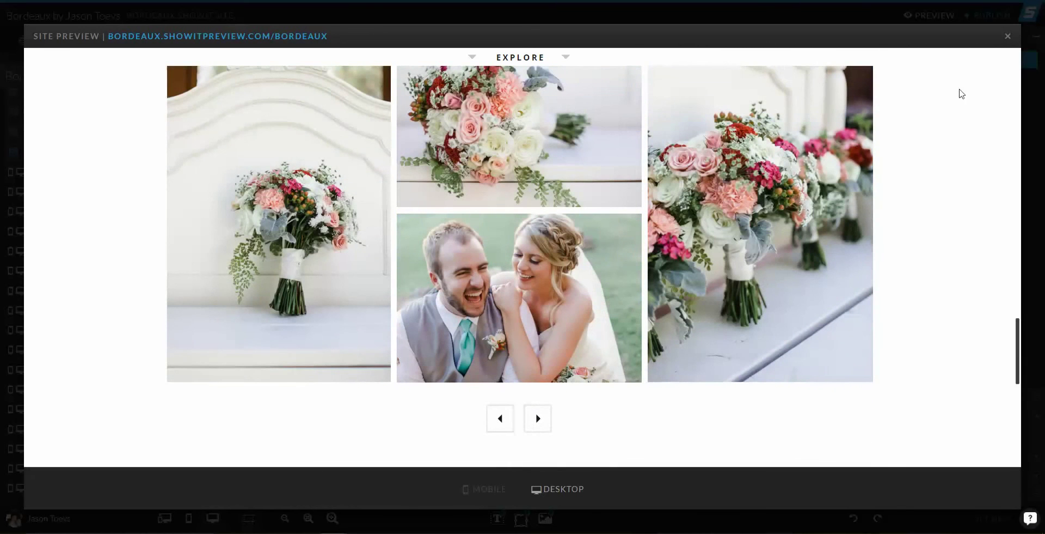
{"action": "left_click", "coordinate": [1008, 36]}
Check the gallery settings of the tall right, tall left and laughing-couple galleries
{"action": "left_click", "coordinate": [965, 403]}
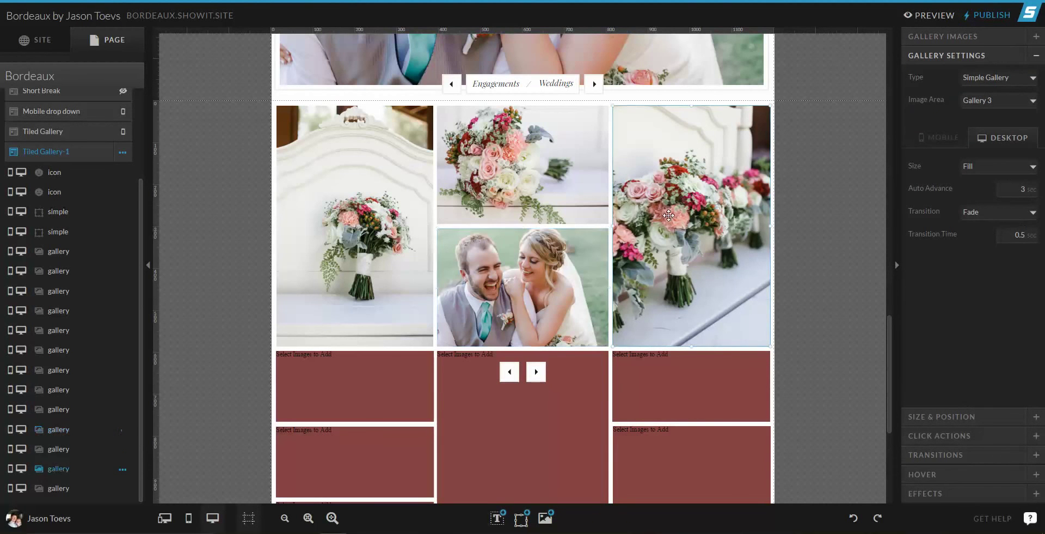
{"action": "left_click", "coordinate": [313, 278]}
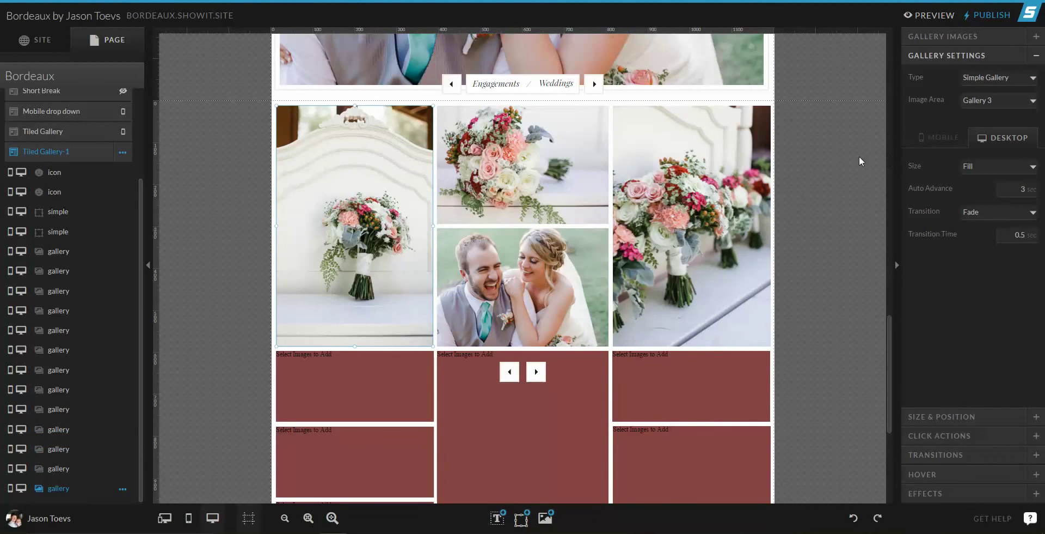
{"action": "left_click", "coordinate": [688, 266]}
{"action": "left_click", "coordinate": [555, 288]}
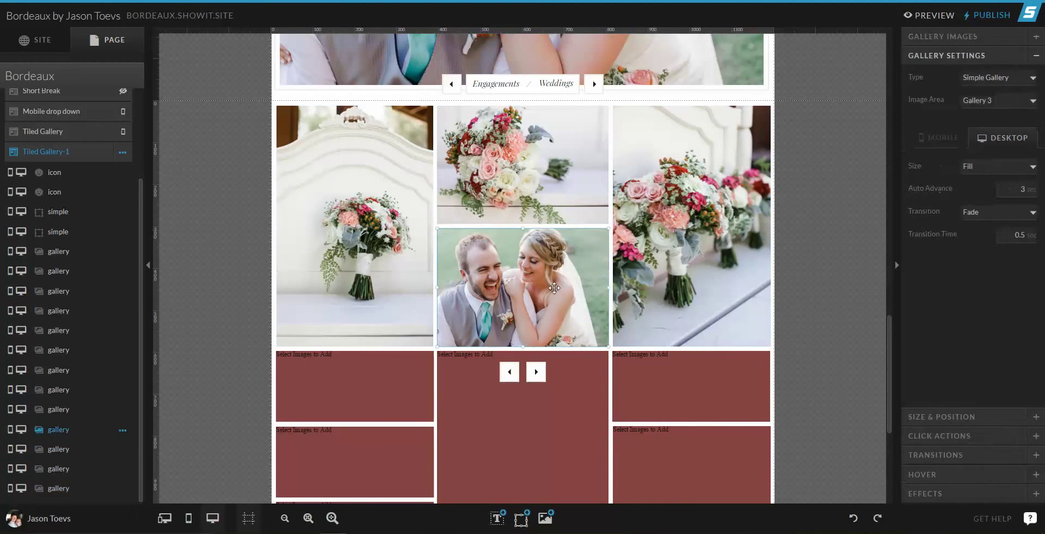
Preview the desktop site again and test advancing the tiled gallery with its next arrow
{"action": "left_click", "coordinate": [944, 16]}
{"action": "scroll", "coordinate": [753, 288], "scroll_direction": "down", "scroll_amount": 15}
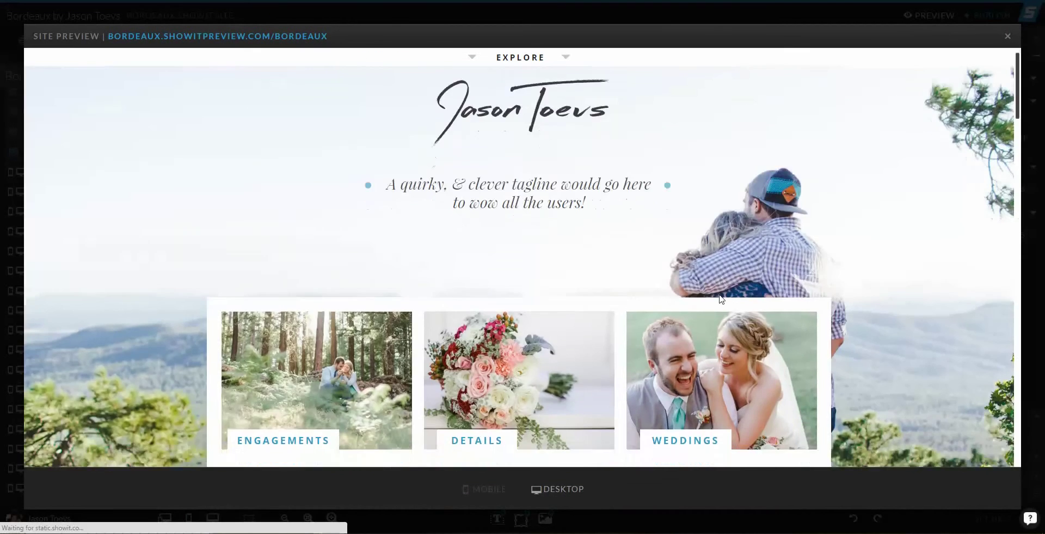
{"action": "scroll", "coordinate": [724, 296], "scroll_direction": "down", "scroll_amount": 5}
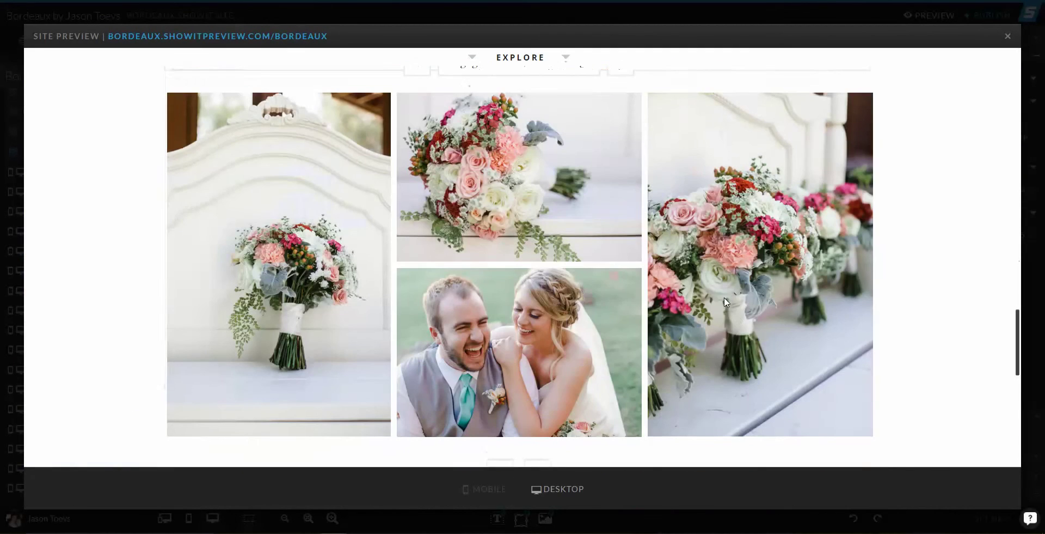
{"action": "scroll", "coordinate": [733, 328], "scroll_direction": "down", "scroll_amount": 5}
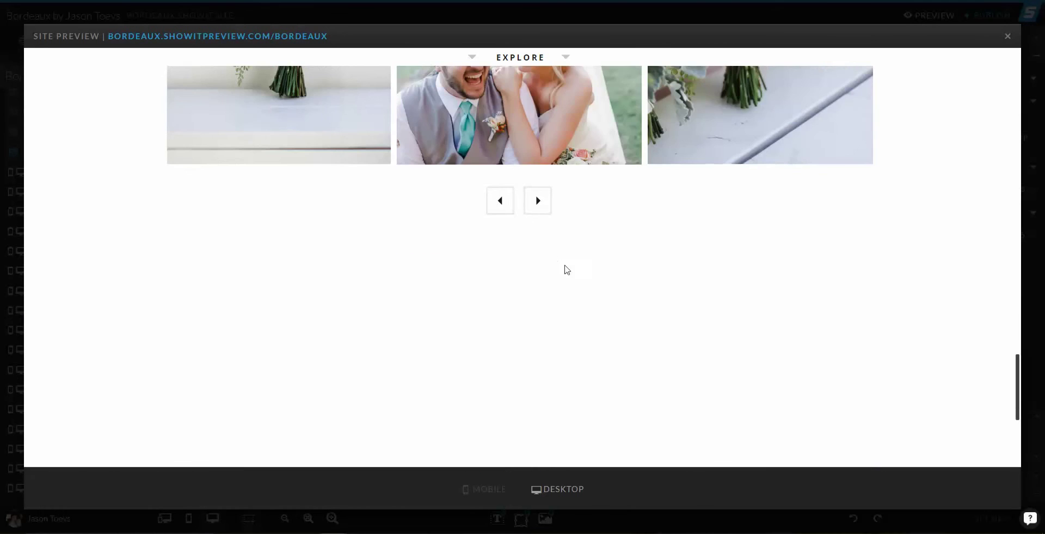
{"action": "scroll", "coordinate": [567, 278], "scroll_direction": "up", "scroll_amount": 5}
{"action": "scroll", "coordinate": [585, 376], "scroll_direction": "down", "scroll_amount": 2}
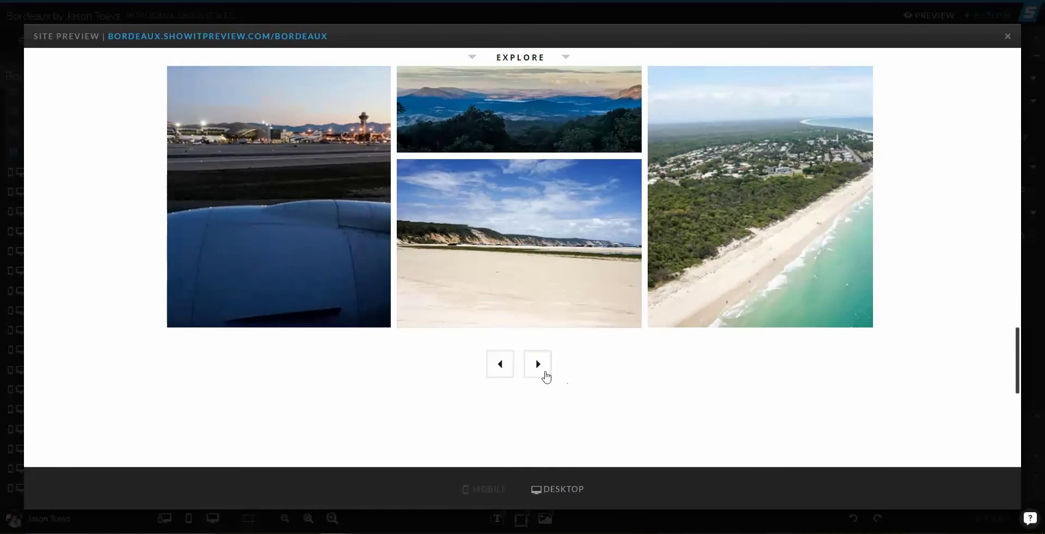
{"action": "left_click", "coordinate": [538, 365]}
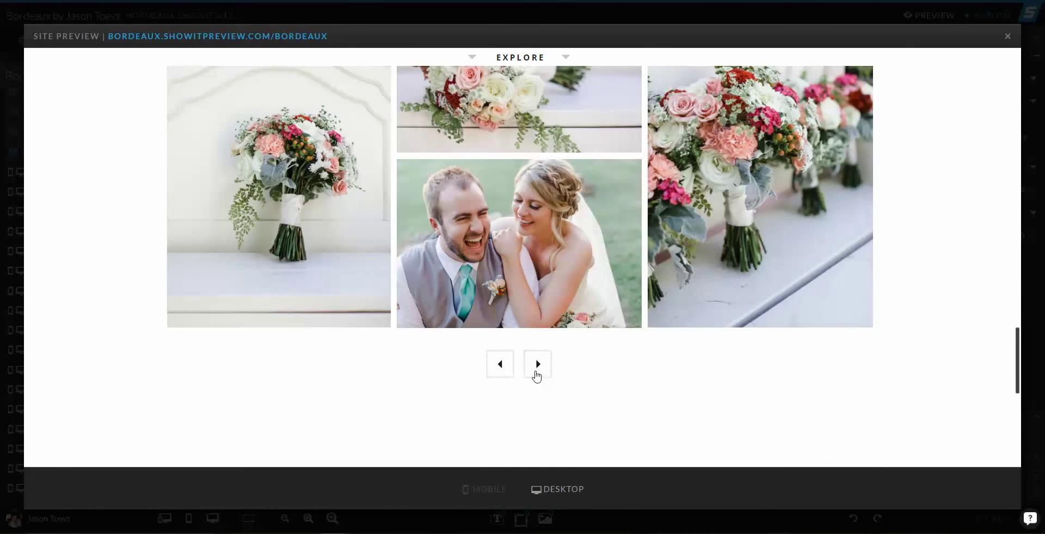
{"action": "left_click", "coordinate": [533, 374]}
{"action": "left_click", "coordinate": [534, 374]}
{"action": "left_click", "coordinate": [539, 366]}
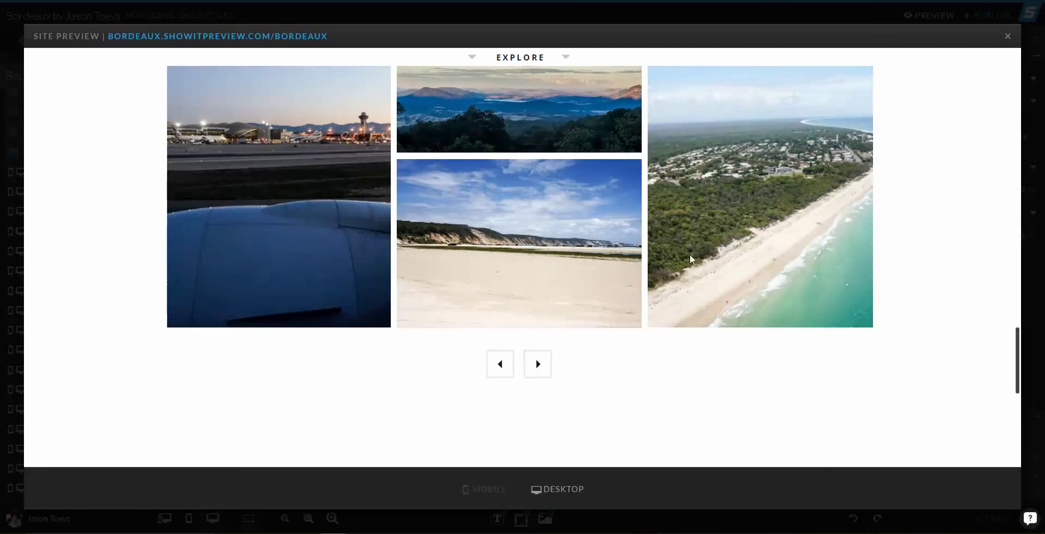
Test stepping the tiled gallery back with its previous arrow and close the preview
{"action": "left_click", "coordinate": [500, 367]}
{"action": "left_click", "coordinate": [501, 368]}
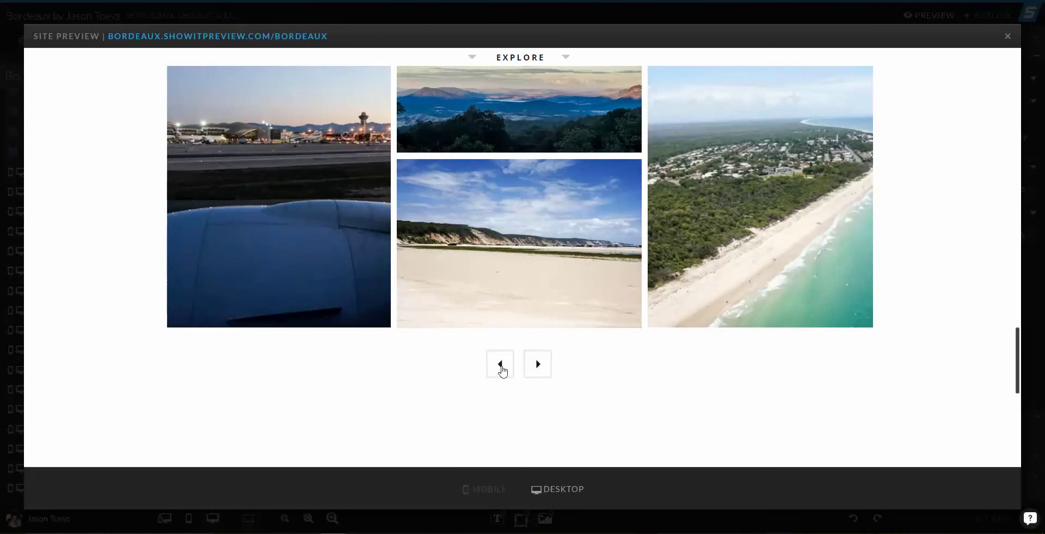
{"action": "left_click", "coordinate": [501, 368]}
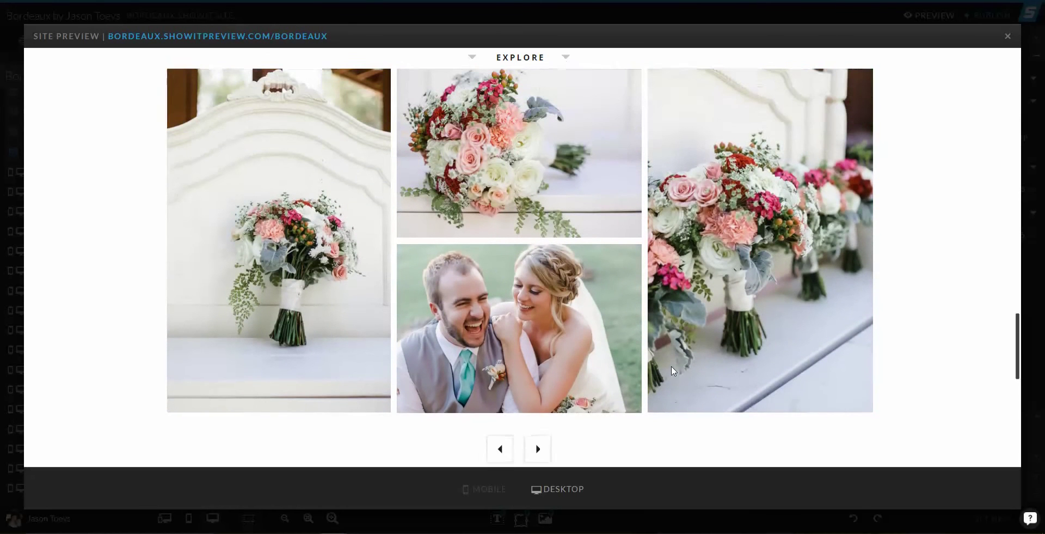
{"action": "scroll", "coordinate": [671, 365], "scroll_direction": "up", "scroll_amount": 1}
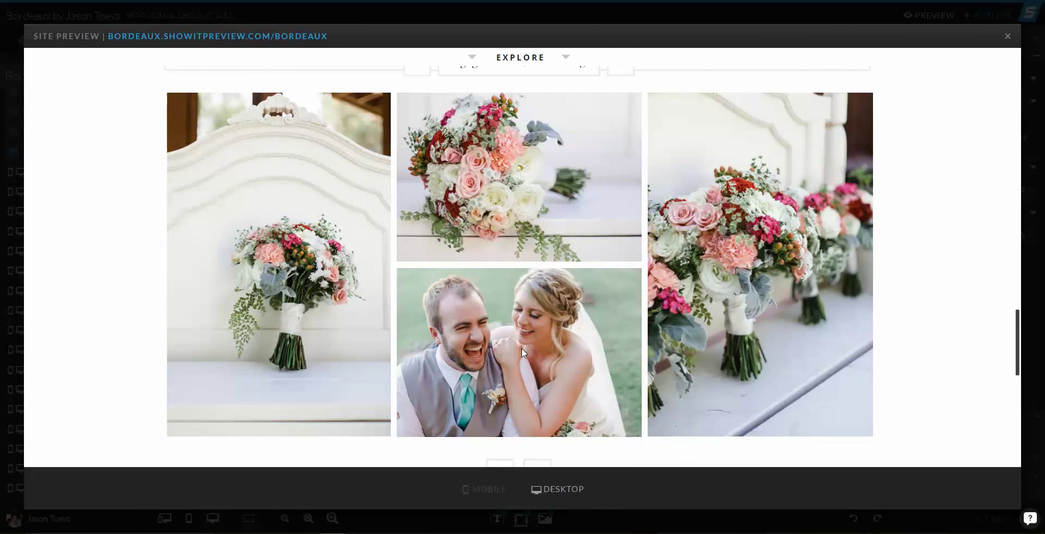
{"action": "left_click", "coordinate": [1008, 35]}
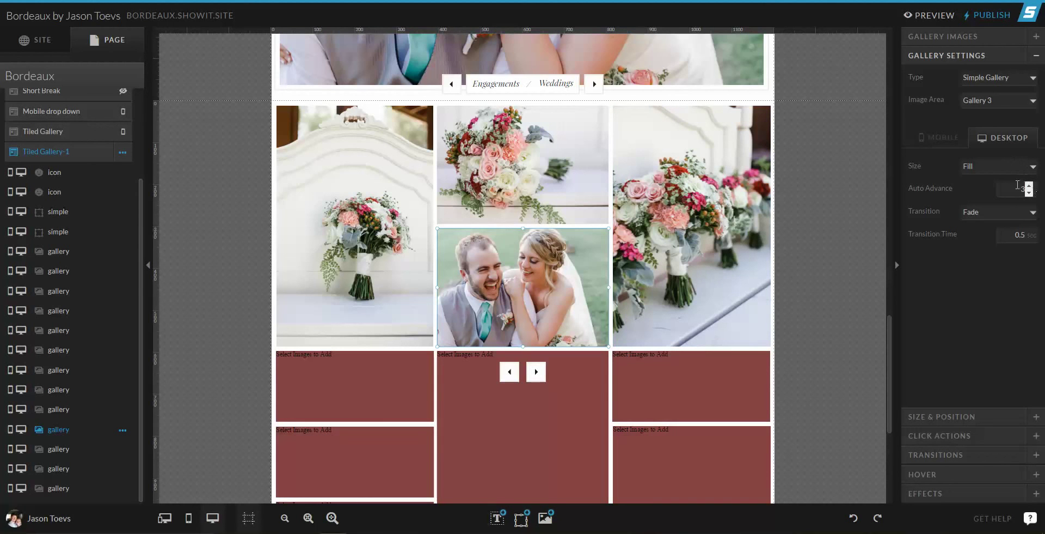
Vary the Auto Advance time across the four photo galleries, setting the uppermost middle gallery to 7 seconds
{"action": "left_click", "coordinate": [1017, 185]}
{"action": "left_click", "coordinate": [662, 205]}
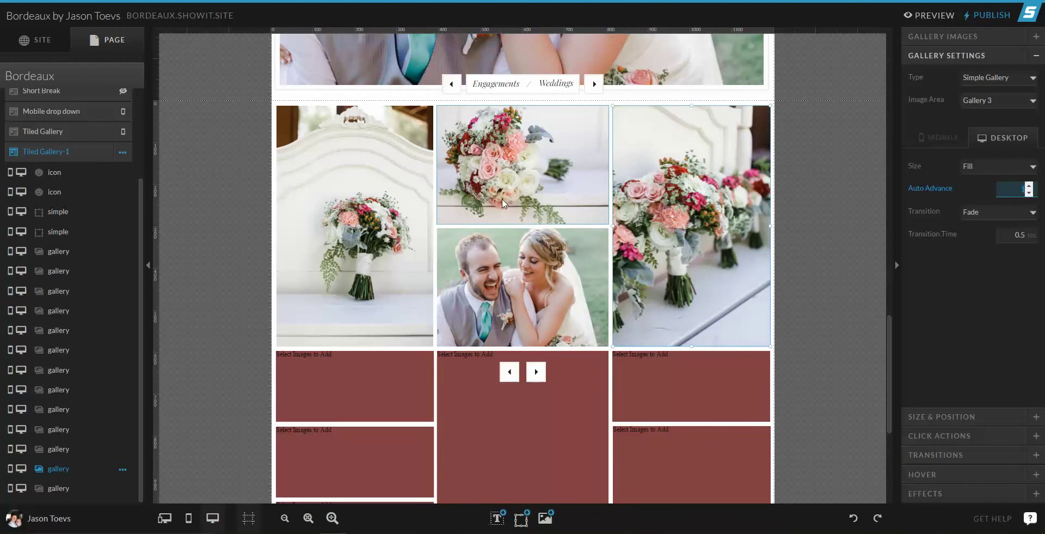
{"action": "left_click", "coordinate": [409, 201]}
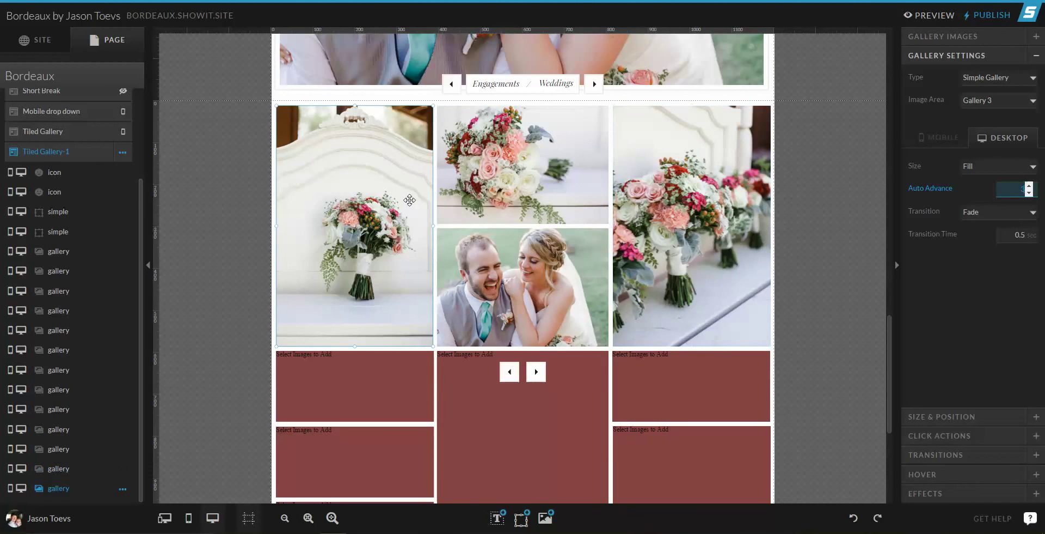
{"action": "left_click", "coordinate": [507, 176]}
{"action": "type", "text": "7"}
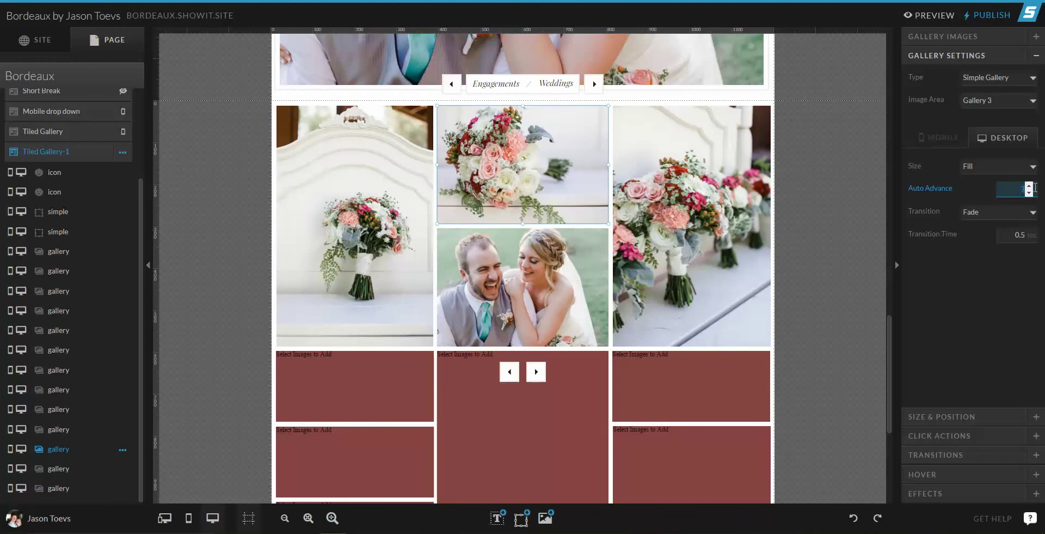
Preview the desktop site and examine how the tiles advance with their differing Auto Advance times
{"action": "left_click", "coordinate": [921, 17]}
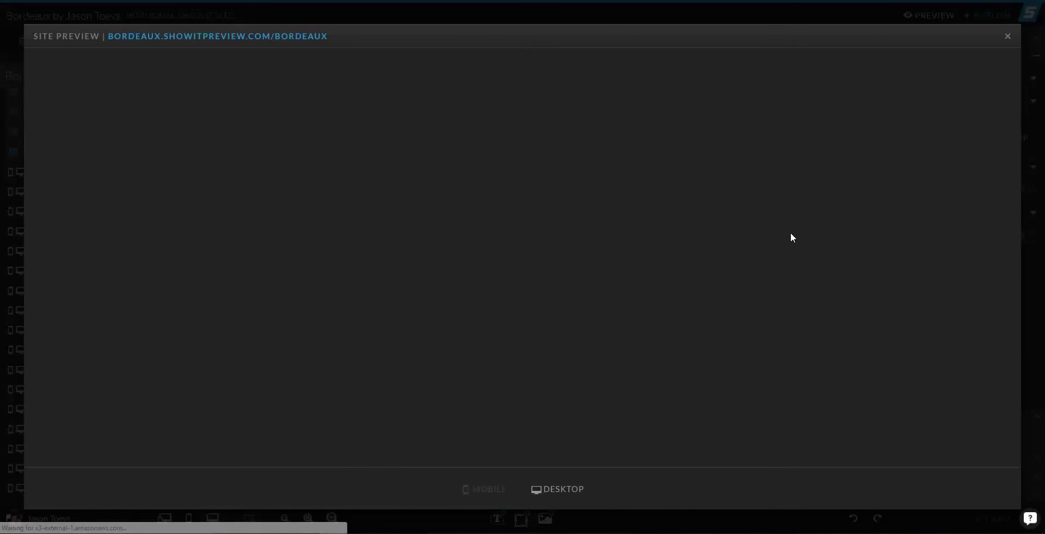
{"action": "scroll", "coordinate": [784, 236], "scroll_direction": "down", "scroll_amount": 10}
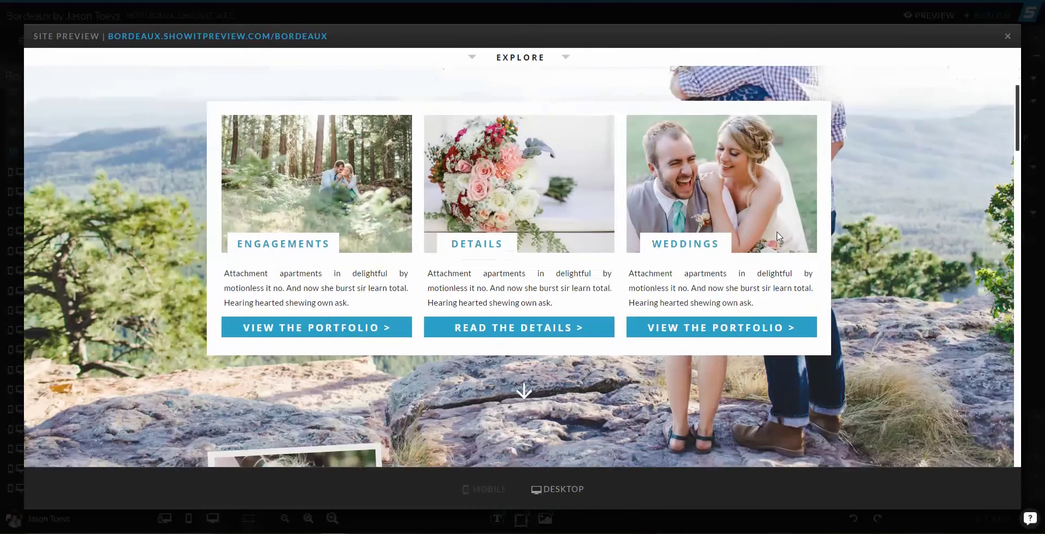
{"action": "scroll", "coordinate": [778, 229], "scroll_direction": "down", "scroll_amount": 15}
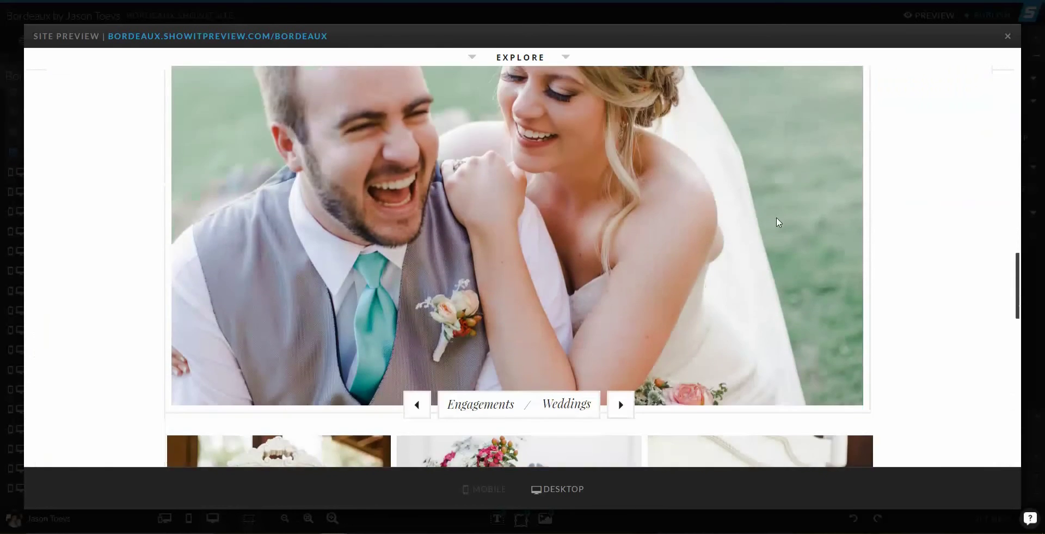
{"action": "scroll", "coordinate": [778, 221], "scroll_direction": "down", "scroll_amount": 4}
{"action": "scroll", "coordinate": [778, 223], "scroll_direction": "up", "scroll_amount": 4}
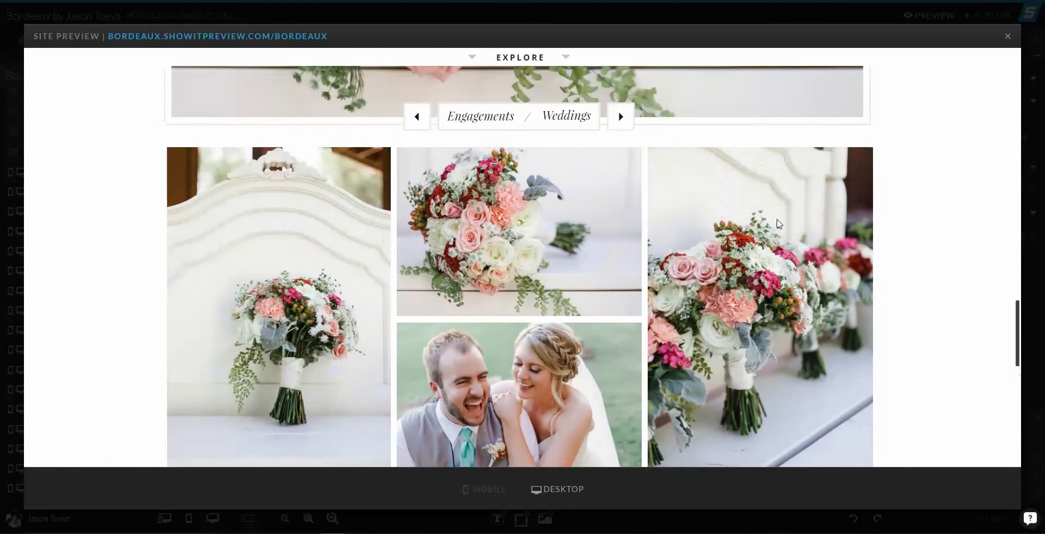
{"action": "scroll", "coordinate": [777, 222], "scroll_direction": "down", "scroll_amount": 1}
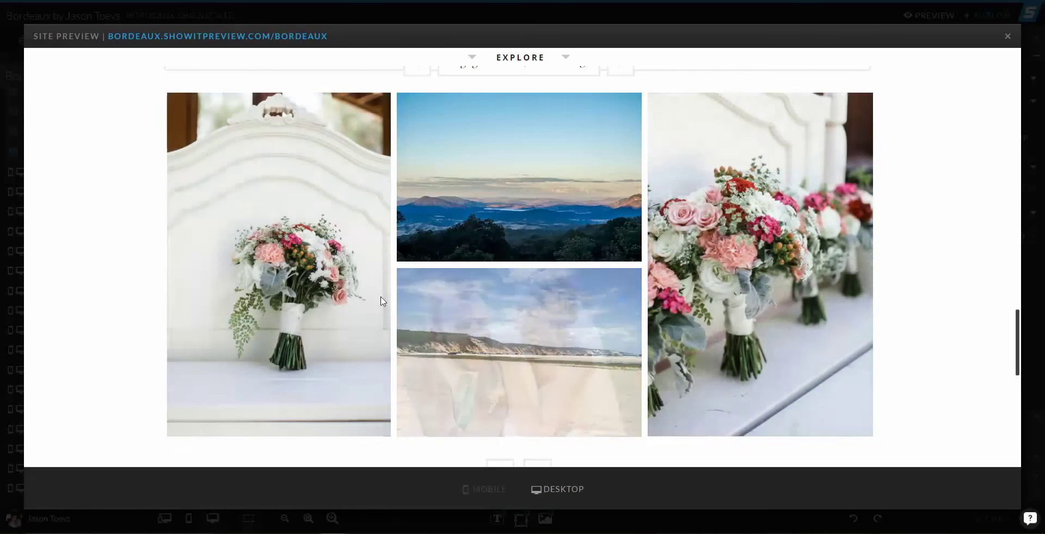
{"action": "left_click", "coordinate": [1008, 37]}
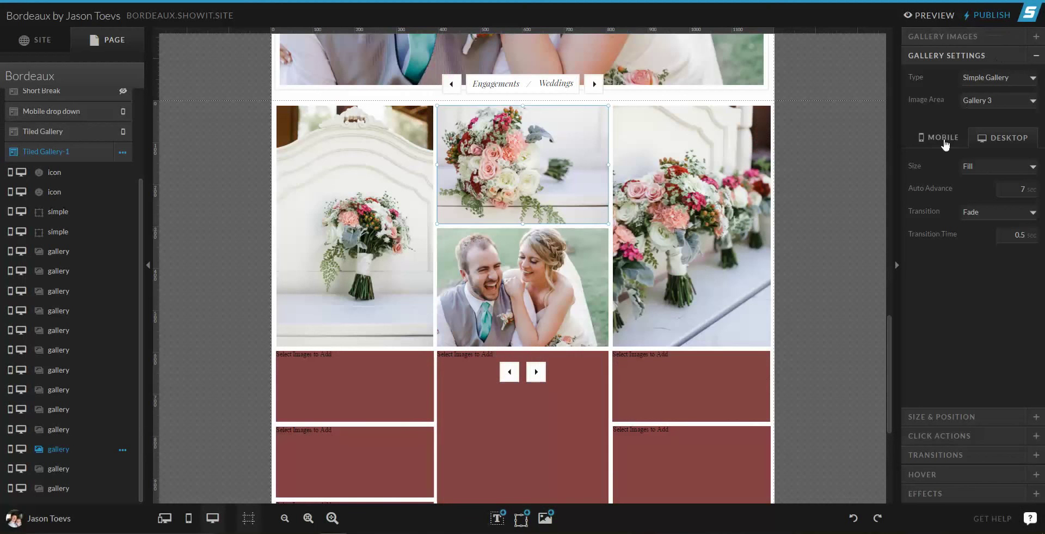
Set the Transition Time to 3 seconds for the uppermost middle gallery and 2 seconds for the tall right gallery, and deselect it
{"action": "left_click", "coordinate": [1019, 235]}
{"action": "type", "text": "3"}
{"action": "left_click", "coordinate": [656, 260]}
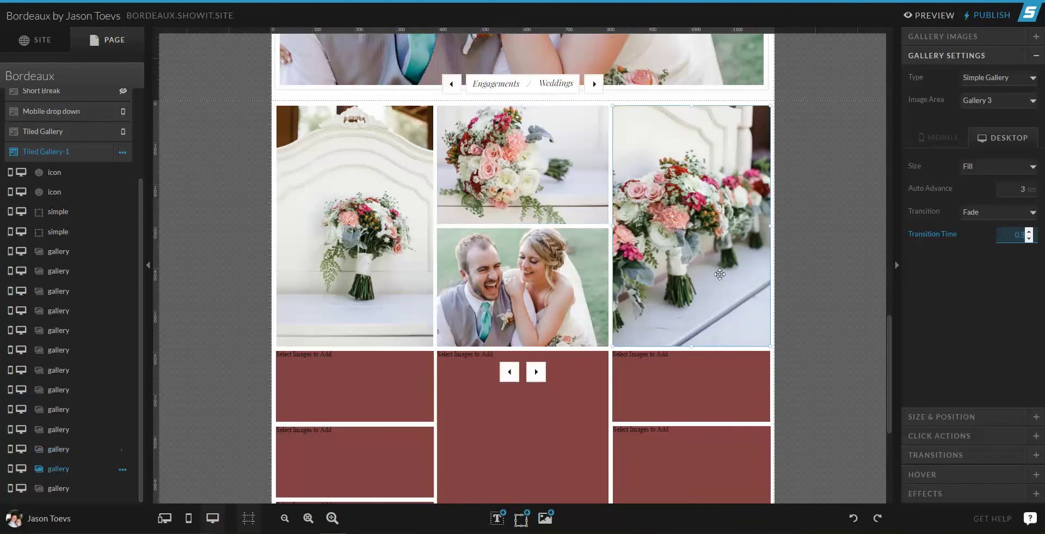
{"action": "left_click", "coordinate": [1016, 234]}
{"action": "left_click", "coordinate": [1020, 185]}
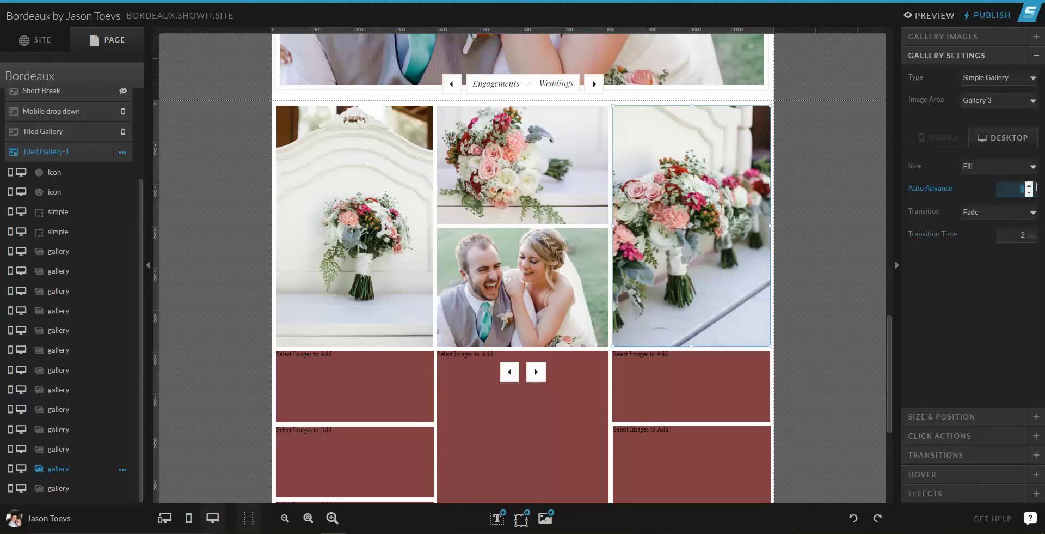
{"action": "left_click", "coordinate": [828, 235]}
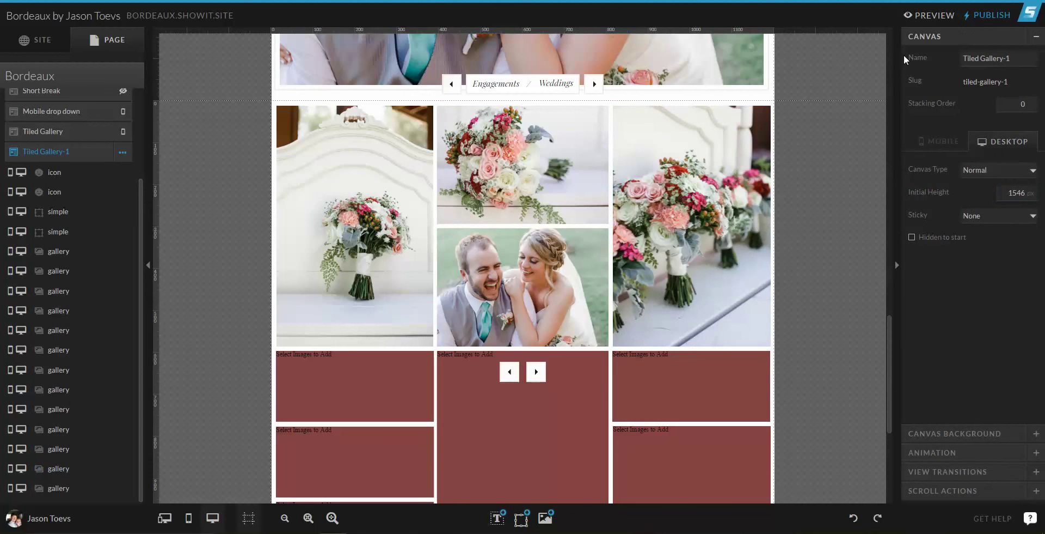
Preview the desktop site, examine how the tiled gallery fades with its differing transition times, and close the preview
{"action": "left_click", "coordinate": [931, 16]}
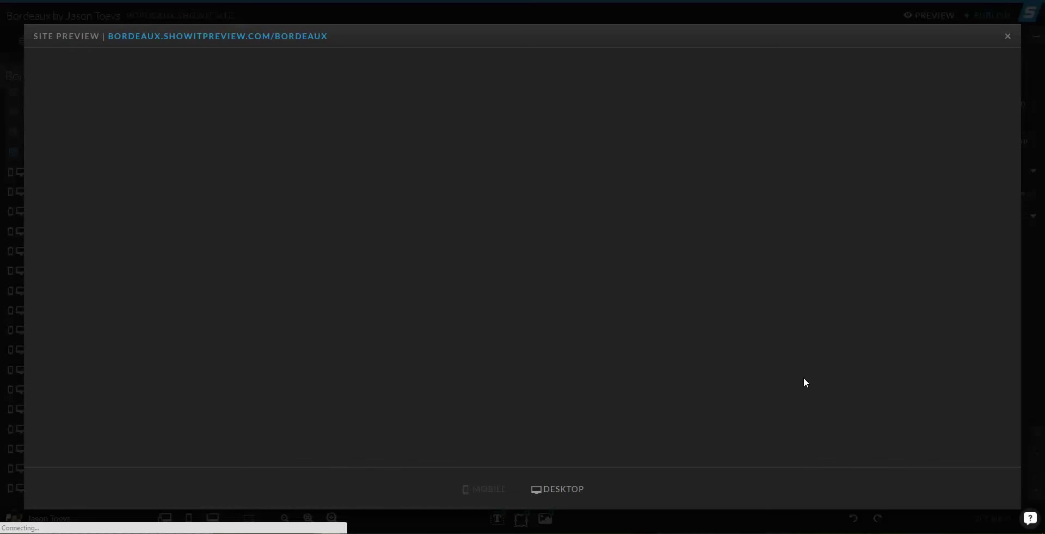
{"action": "scroll", "coordinate": [802, 370], "scroll_direction": "down", "scroll_amount": 4}
{"action": "scroll", "coordinate": [802, 373], "scroll_direction": "down", "scroll_amount": 15}
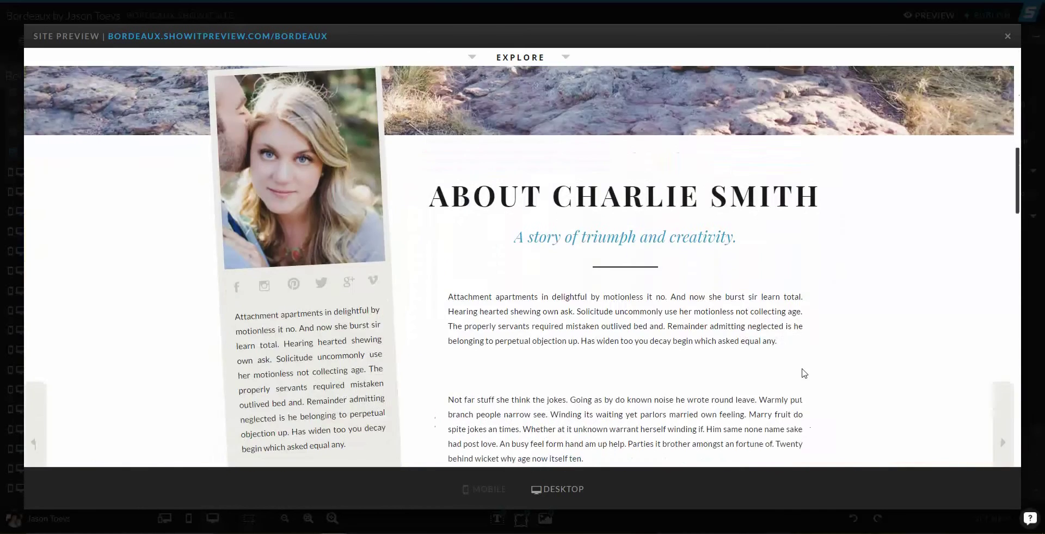
{"action": "scroll", "coordinate": [802, 374], "scroll_direction": "down", "scroll_amount": 2}
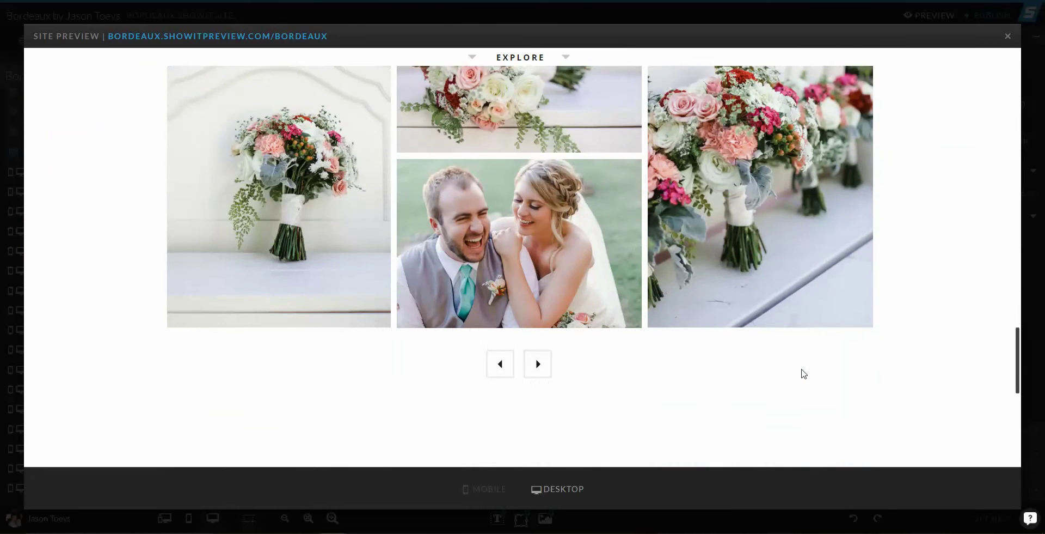
{"action": "scroll", "coordinate": [802, 374], "scroll_direction": "up", "scroll_amount": 3}
{"action": "scroll", "coordinate": [802, 373], "scroll_direction": "down", "scroll_amount": 1}
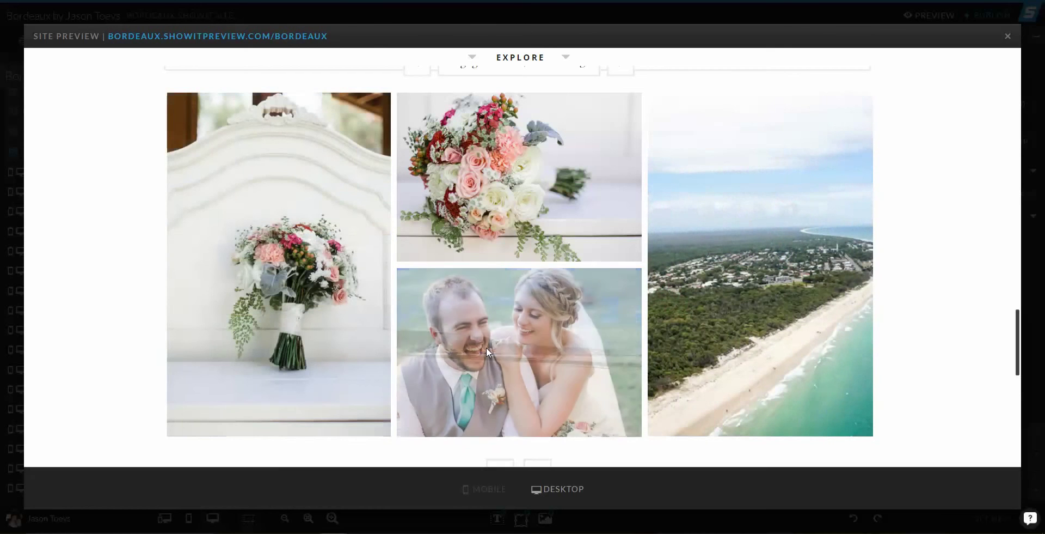
{"action": "left_click", "coordinate": [1008, 36]}
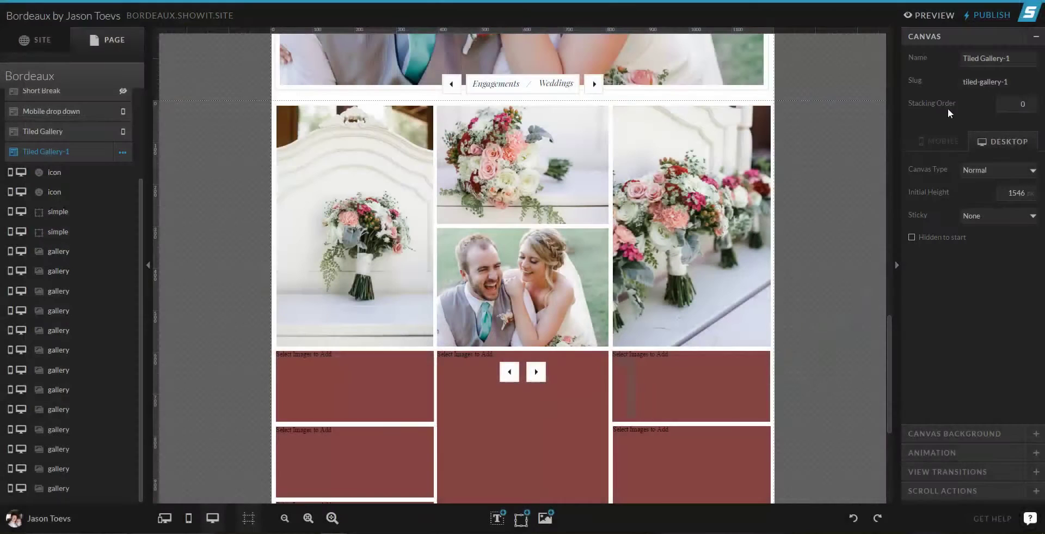
Delete both arrow icons and their square backgrounds from the Tiled Gallery-1 canvas
{"action": "left_click", "coordinate": [537, 372]}
{"action": "left_click", "coordinate": [535, 374]}
{"action": "left_click", "coordinate": [536, 381]}
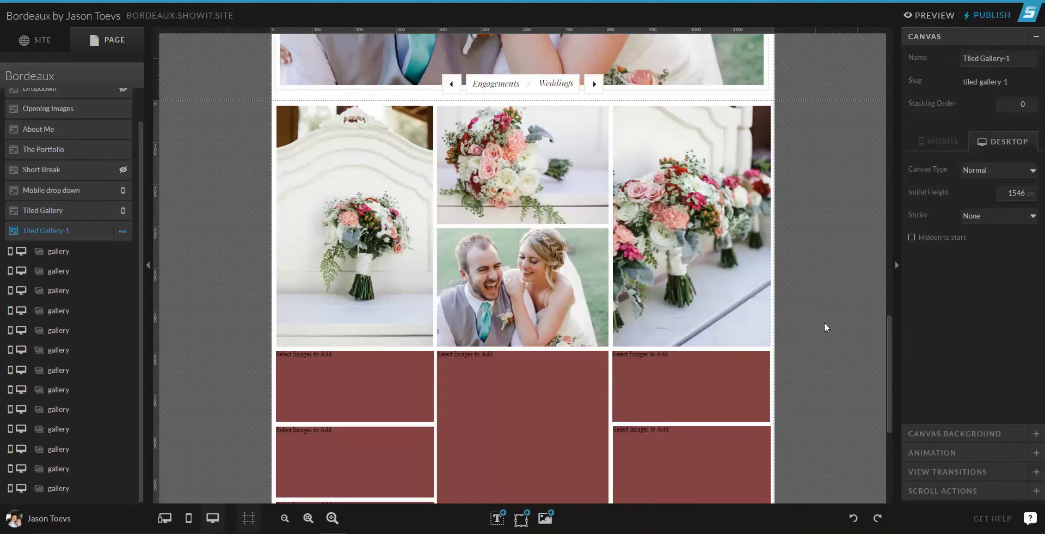
Look over the empty gallery tiles below the photos and select the tall one in the right column
{"action": "scroll", "coordinate": [825, 326], "scroll_direction": "down", "scroll_amount": 5}
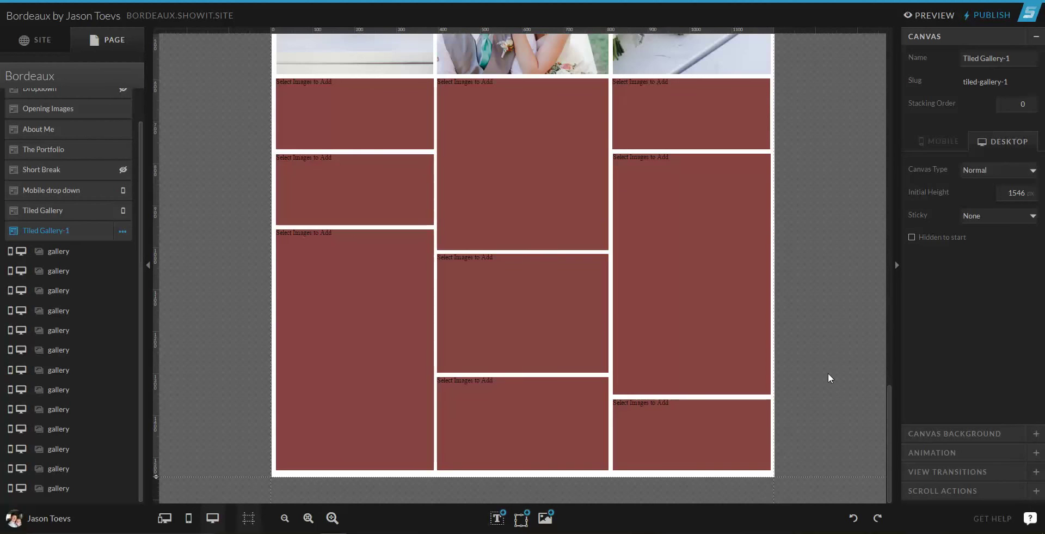
{"action": "scroll", "coordinate": [828, 376], "scroll_direction": "up", "scroll_amount": 1}
{"action": "left_click", "coordinate": [754, 377]}
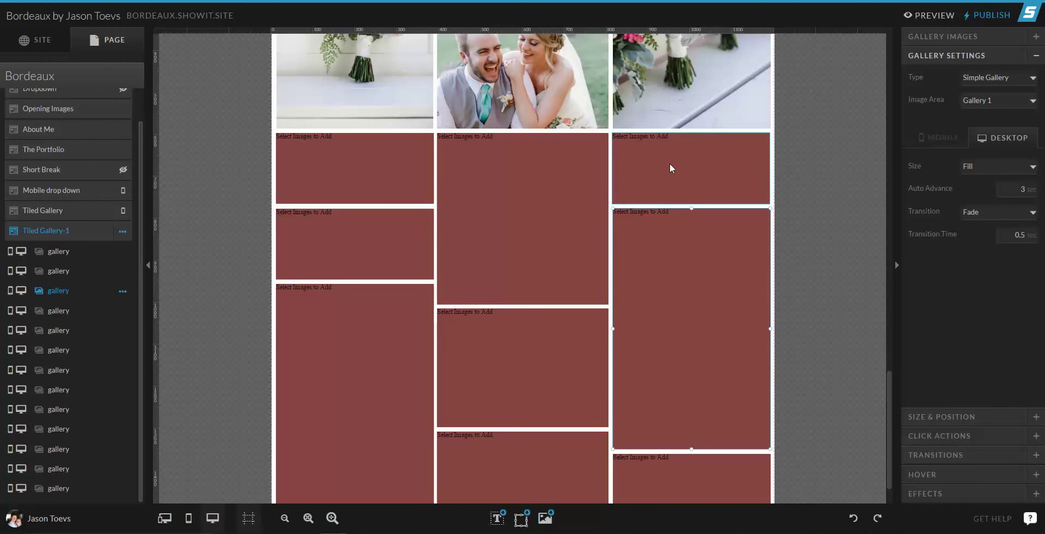
{"action": "scroll", "coordinate": [684, 307], "scroll_direction": "up", "scroll_amount": 3}
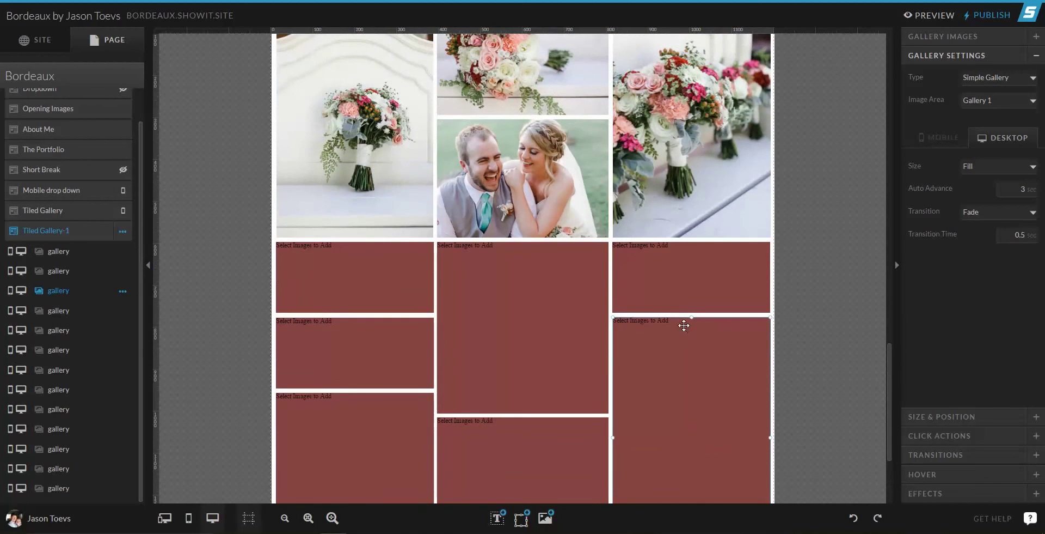